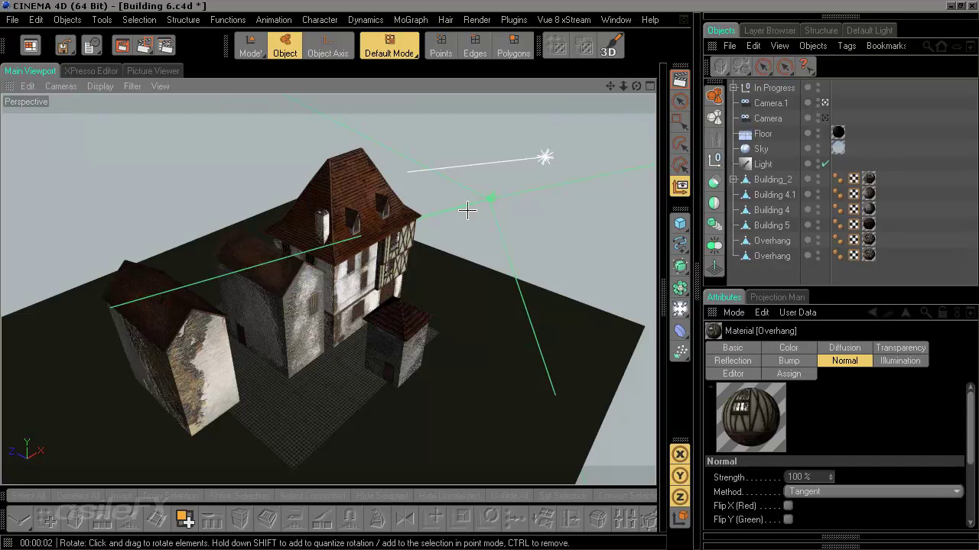
- Examine the group of textured buildings and their roofs from several angles
{"action": "scroll", "coordinate": [467, 299], "scroll_direction": "up", "scroll_amount": 3}
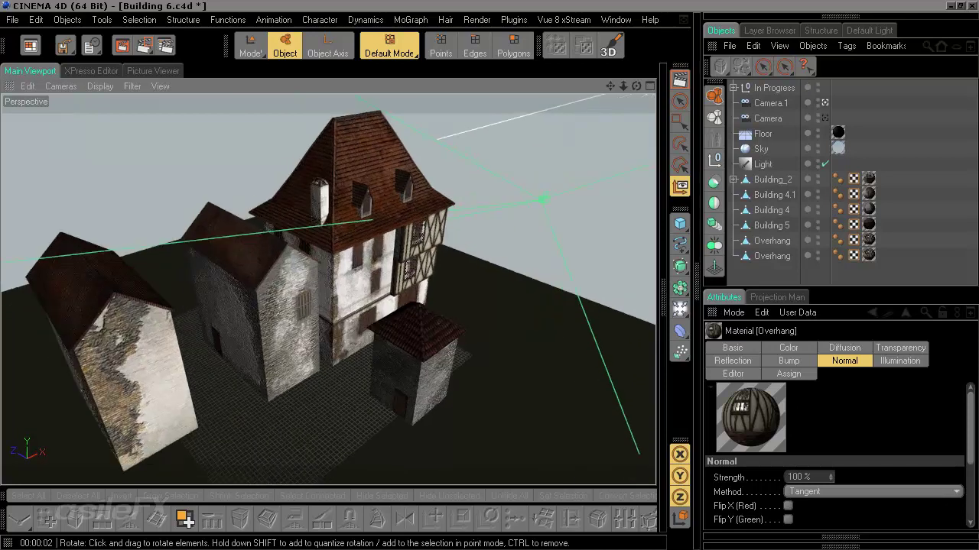
{"action": "left_click_drag", "start_coordinate": [467, 299], "coordinate": [456, 307]}
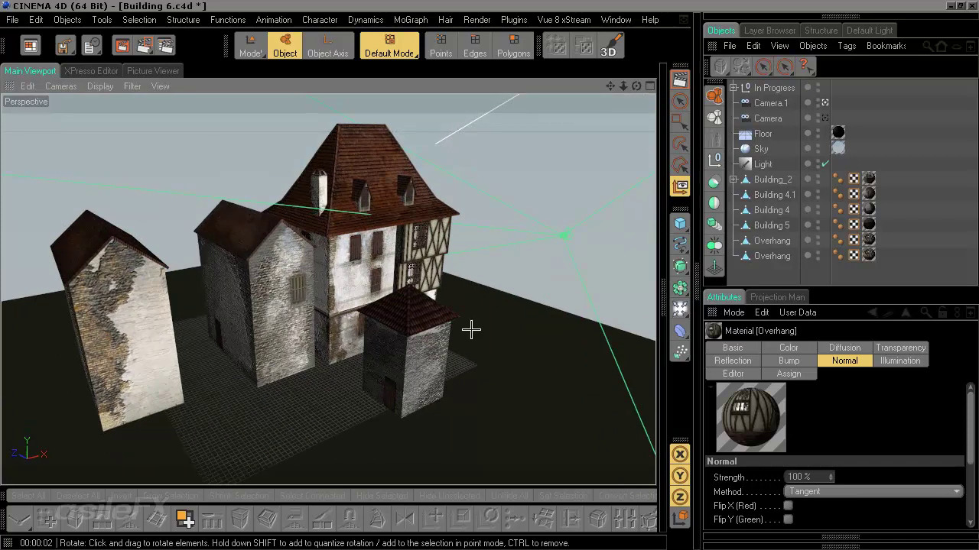
{"action": "left_click_drag", "start_coordinate": [471, 330], "coordinate": [474, 424]}
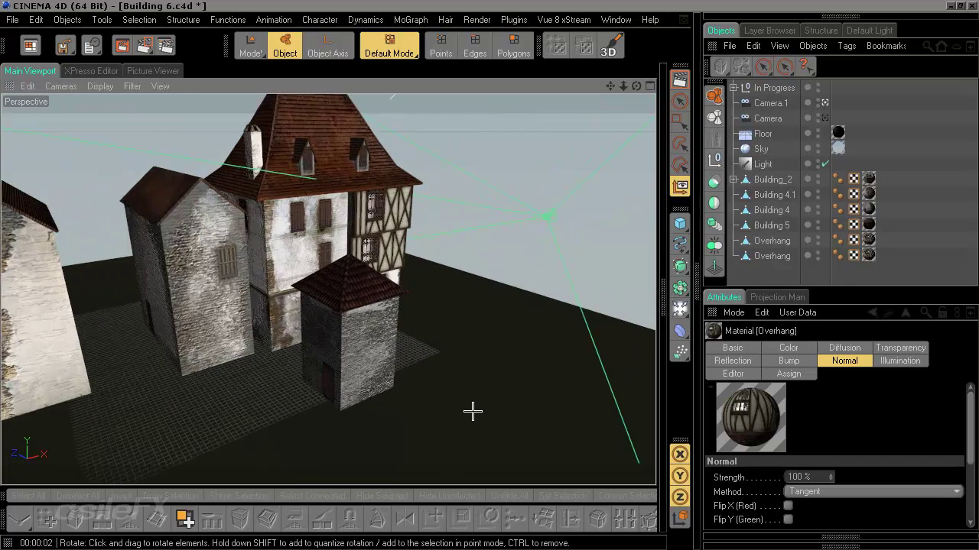
{"action": "left_click_drag", "start_coordinate": [476, 305], "coordinate": [477, 214]}
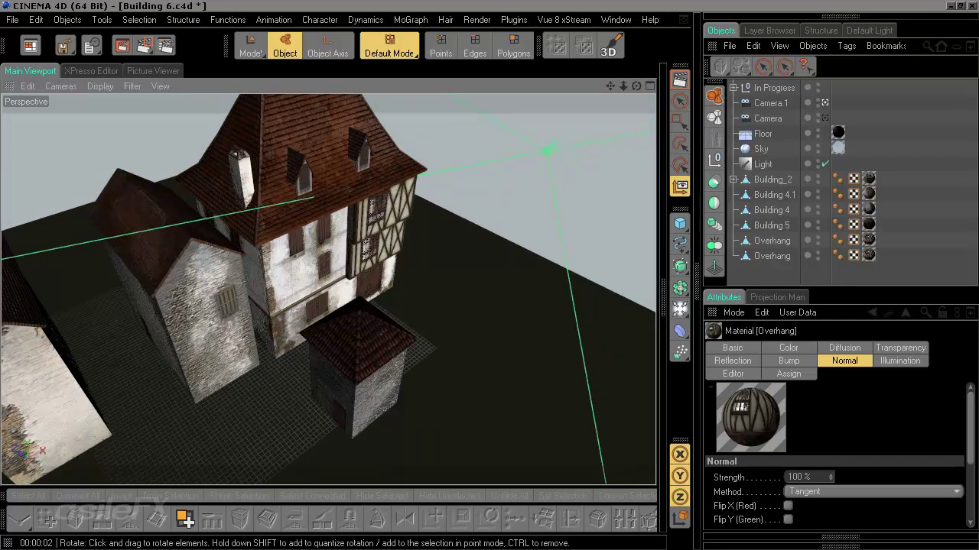
{"action": "left_click_drag", "start_coordinate": [477, 299], "coordinate": [382, 459]}
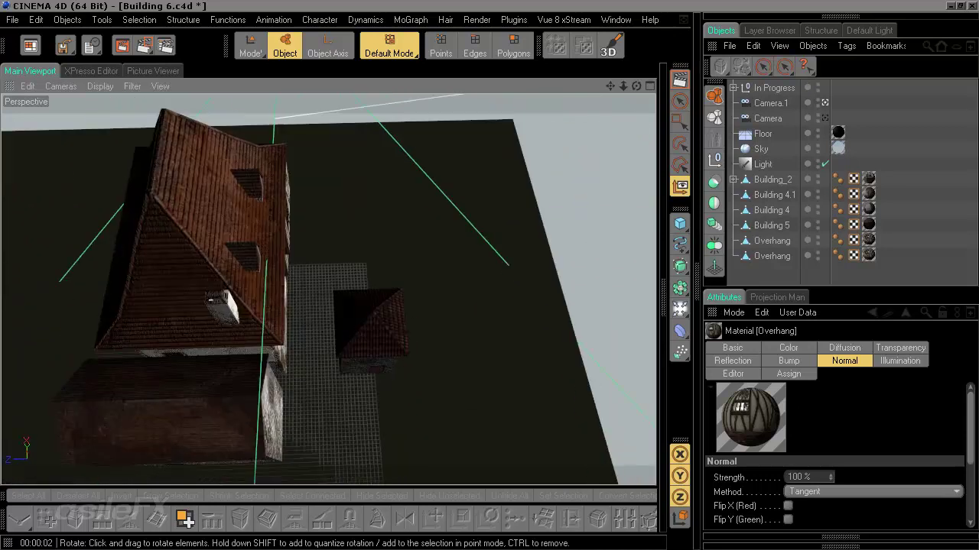
{"action": "left_click_drag", "start_coordinate": [411, 348], "coordinate": [306, 232]}
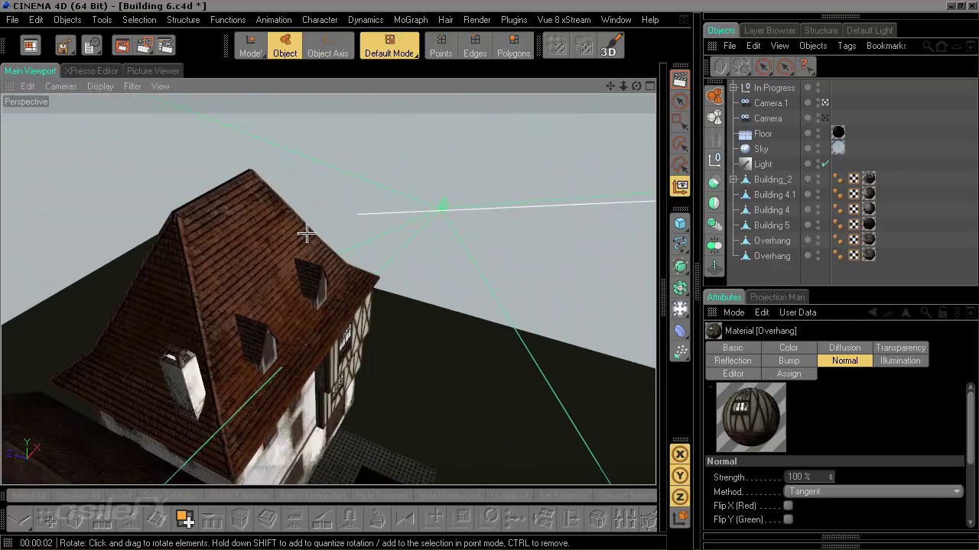
- Select the tall house Building_2, show its polygons and inspect how its tiled roof is modelled
{"action": "left_click", "coordinate": [256, 214]}
{"action": "left_click", "coordinate": [511, 46]}
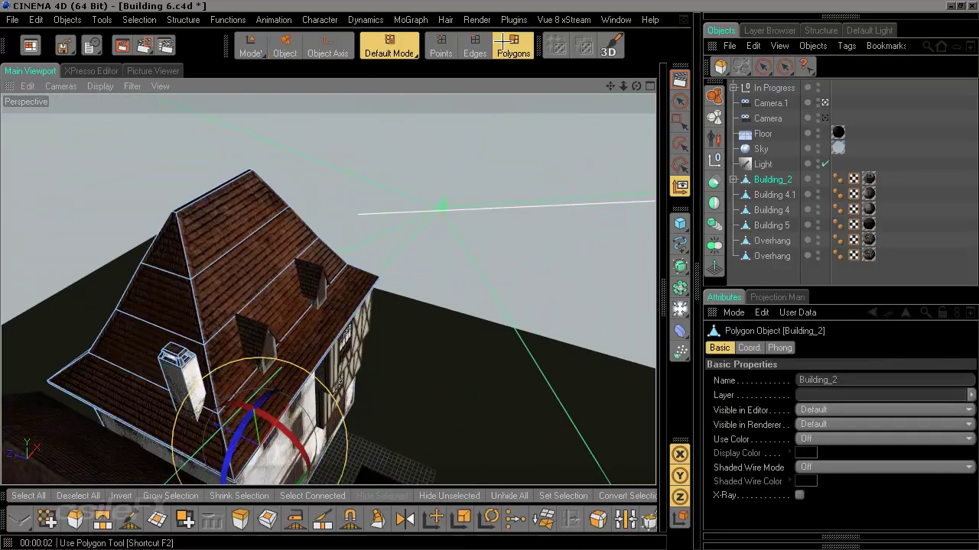
{"action": "left_click_drag", "start_coordinate": [451, 252], "coordinate": [415, 439]}
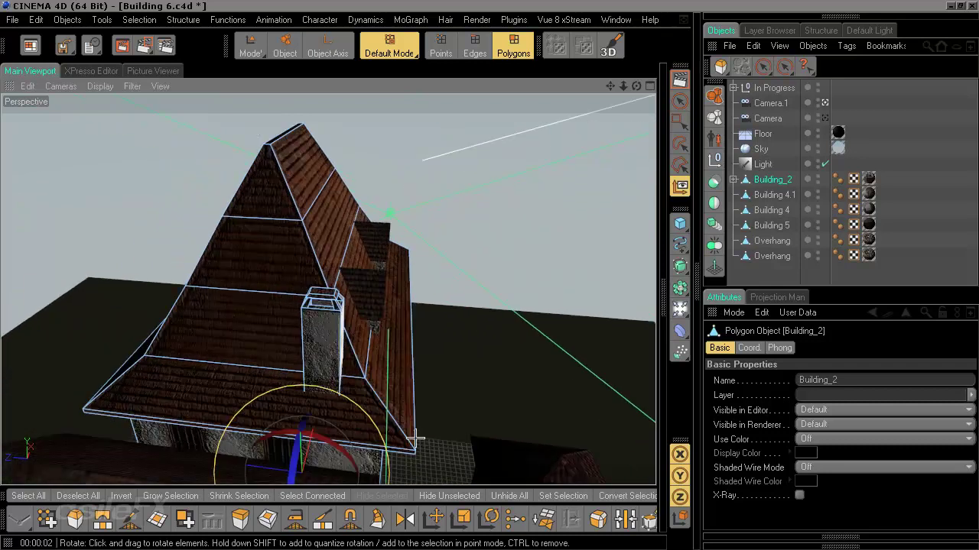
{"action": "left_click_drag", "start_coordinate": [389, 325], "coordinate": [441, 324]}
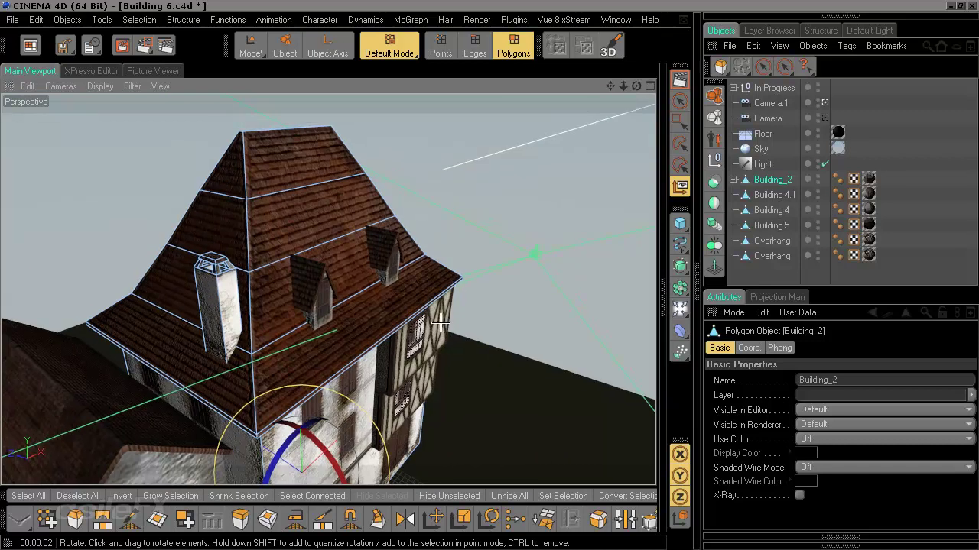
{"action": "left_click", "coordinate": [713, 243]}
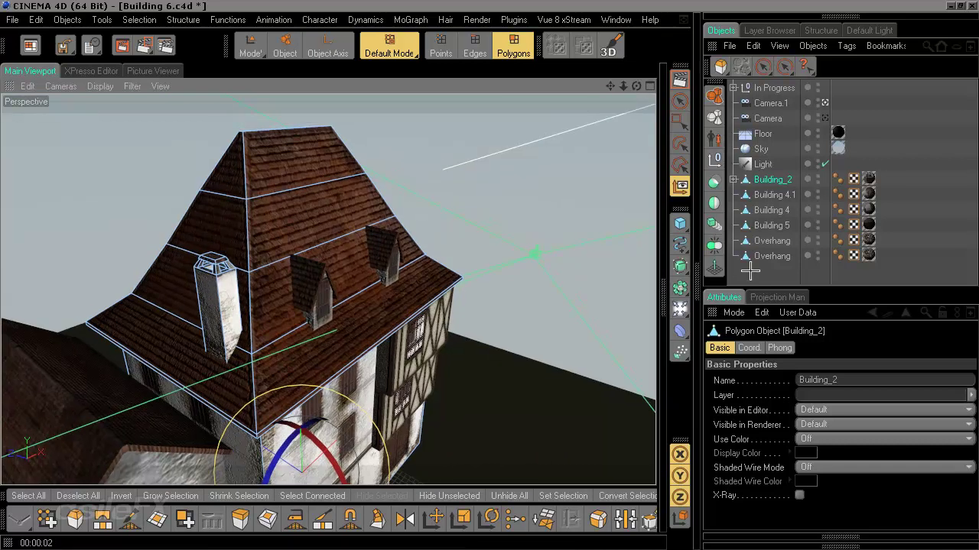
{"action": "left_click_drag", "start_coordinate": [434, 310], "coordinate": [441, 325]}
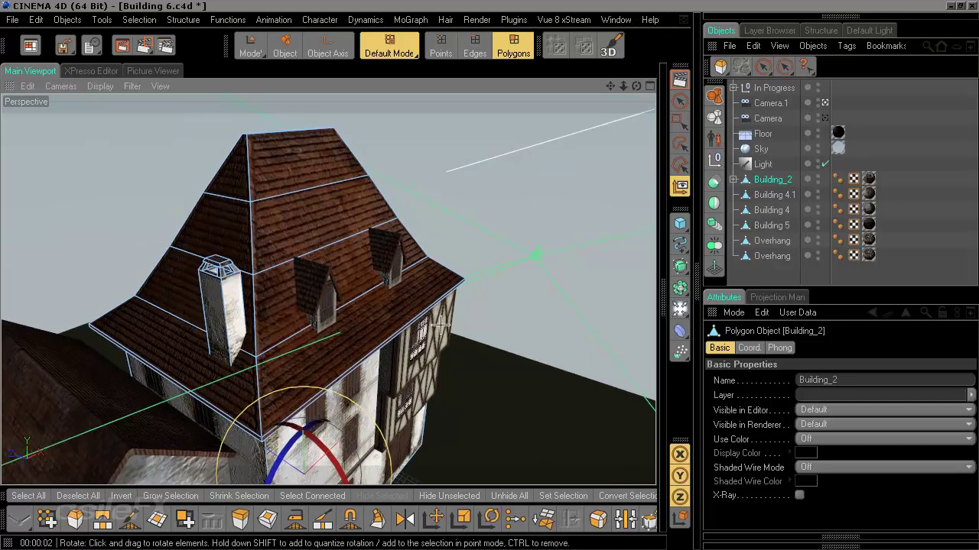
{"action": "left_click_drag", "start_coordinate": [519, 320], "coordinate": [481, 352]}
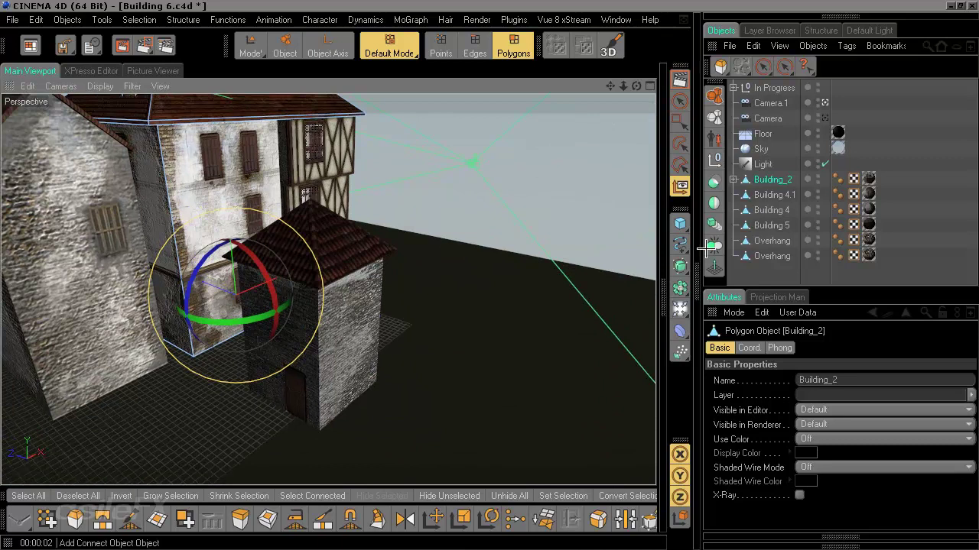
- Select the small building Building 5, show its polygons and inspect its tiled roof up close
{"action": "left_click", "coordinate": [284, 47]}
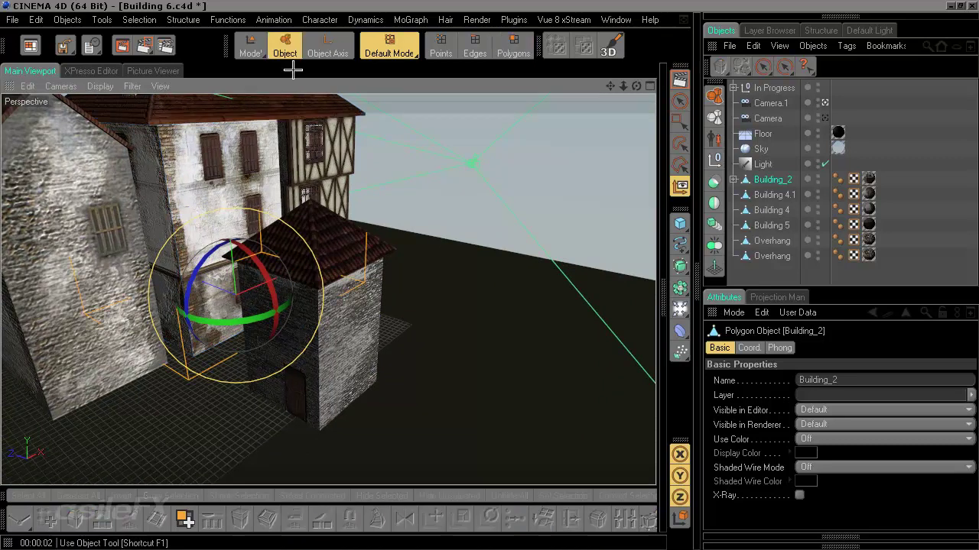
{"action": "left_click", "coordinate": [345, 366]}
{"action": "left_click", "coordinate": [513, 47]}
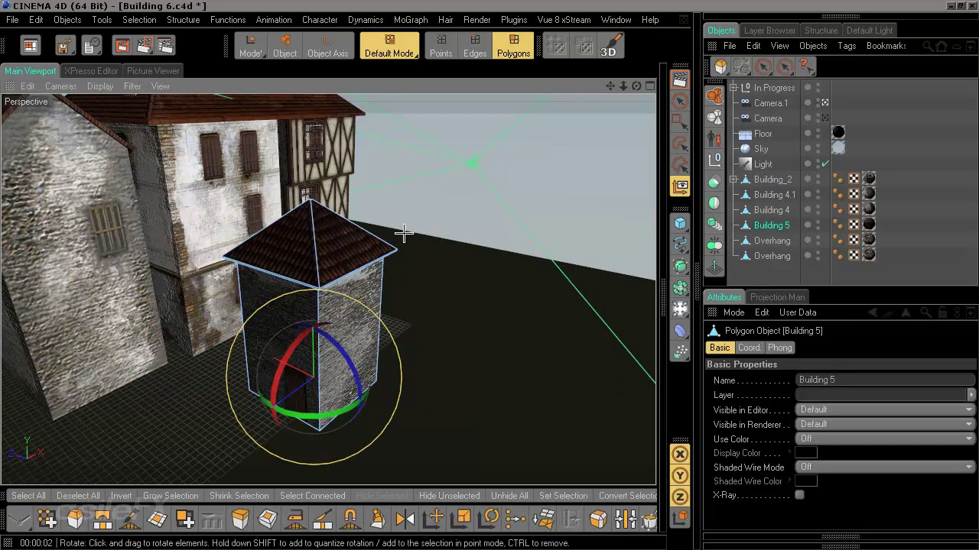
{"action": "key", "text": "o"}
{"action": "left_click_drag", "start_coordinate": [505, 316], "coordinate": [405, 371]}
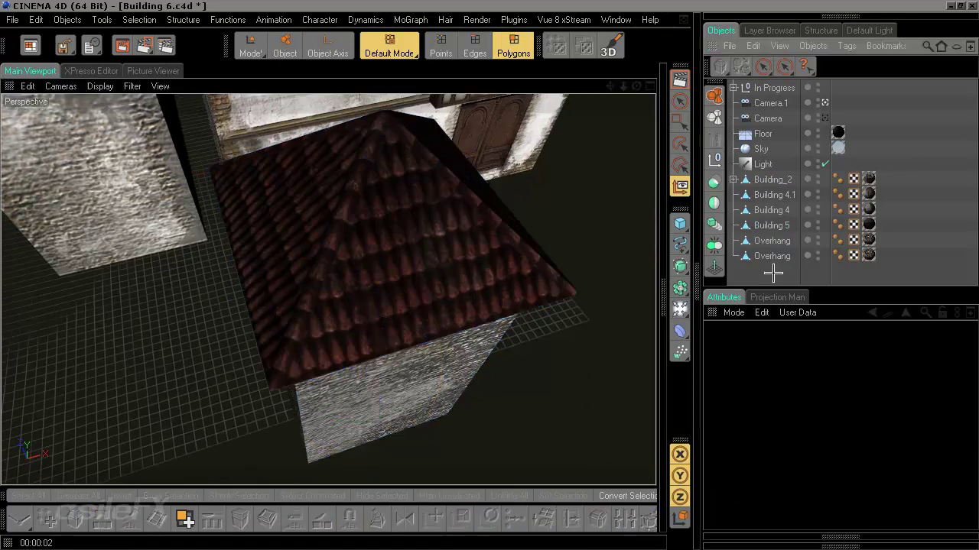
{"action": "left_click_drag", "start_coordinate": [358, 271], "coordinate": [395, 252]}
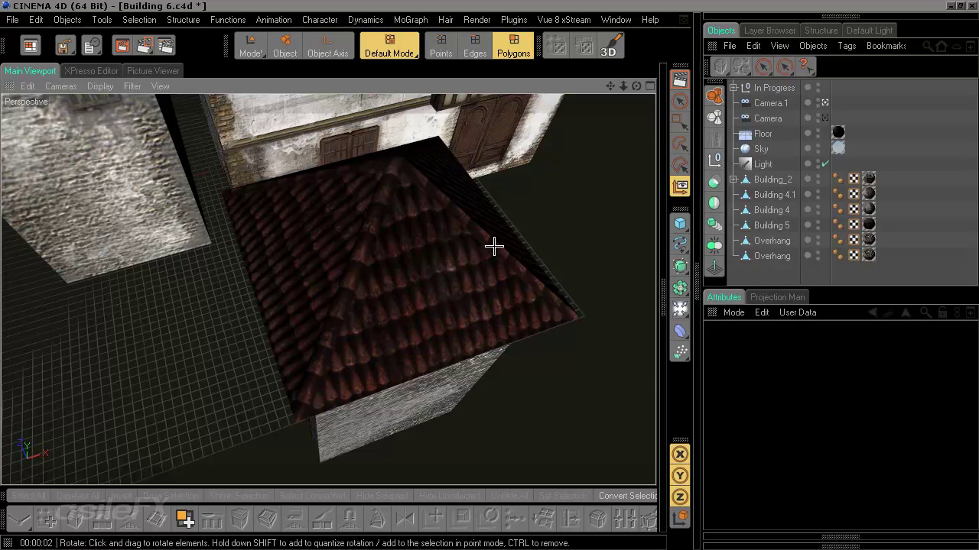
{"action": "left_click_drag", "start_coordinate": [494, 246], "coordinate": [378, 297]}
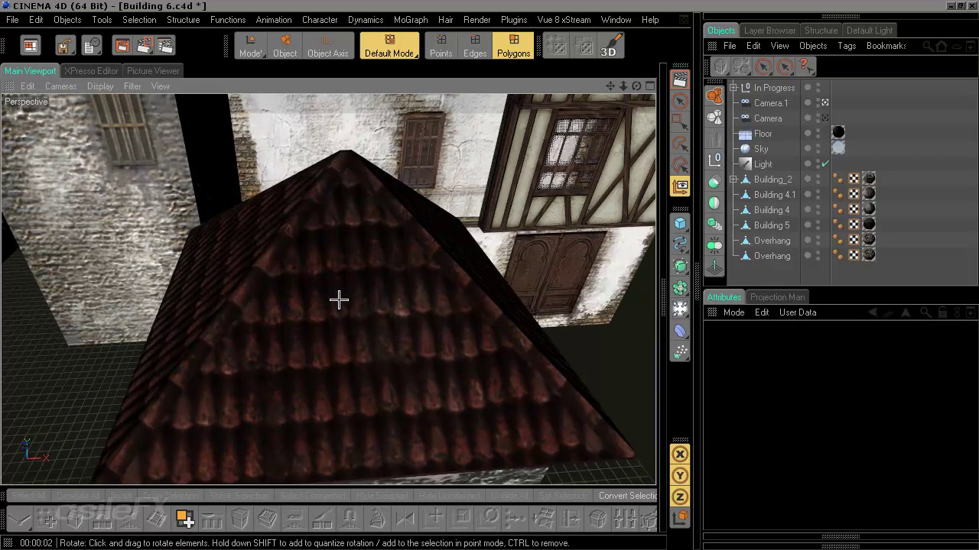
- Compare the small building's tiled roof with the roofs of the surrounding houses
{"action": "scroll", "coordinate": [372, 299], "scroll_direction": "down", "scroll_amount": 3}
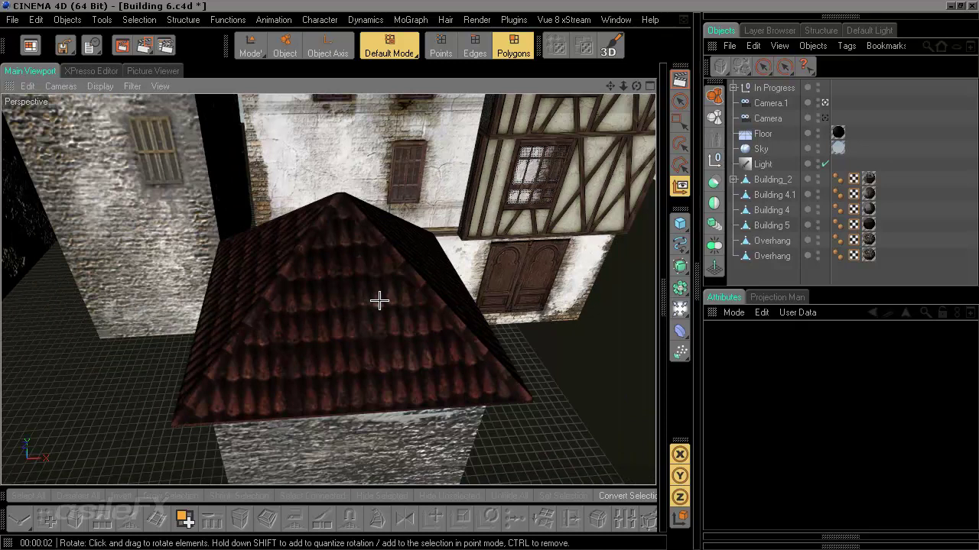
{"action": "scroll", "coordinate": [379, 301], "scroll_direction": "down", "scroll_amount": 3}
{"action": "left_click_drag", "start_coordinate": [380, 298], "coordinate": [413, 246]}
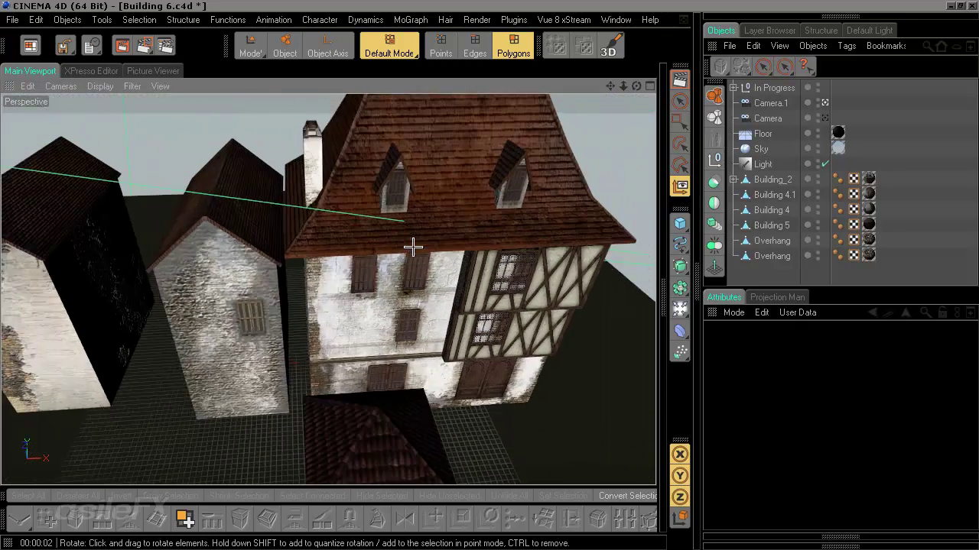
{"action": "scroll", "coordinate": [413, 246], "scroll_direction": "down", "scroll_amount": 4}
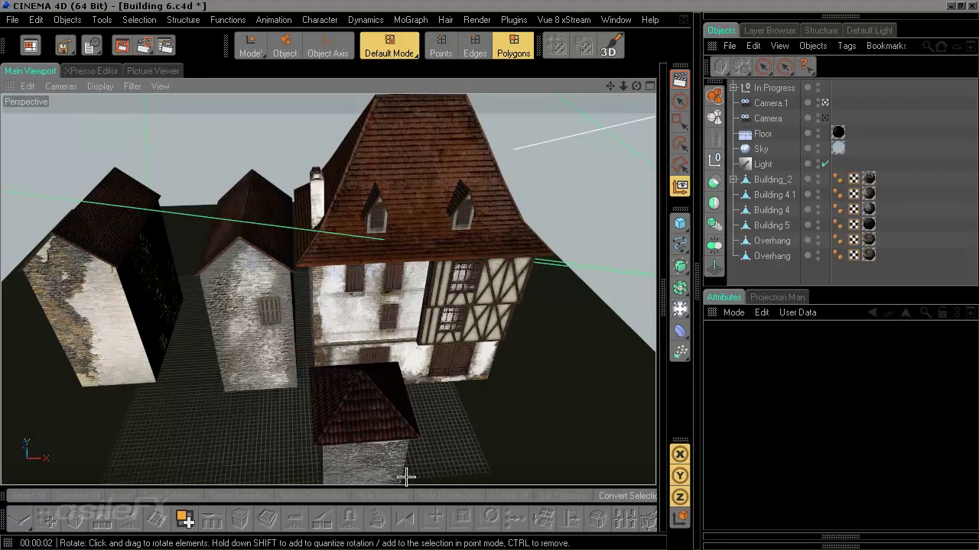
{"action": "left_click_drag", "start_coordinate": [436, 426], "coordinate": [390, 306]}
{"action": "scroll", "coordinate": [436, 426], "scroll_direction": "up", "scroll_amount": 10}
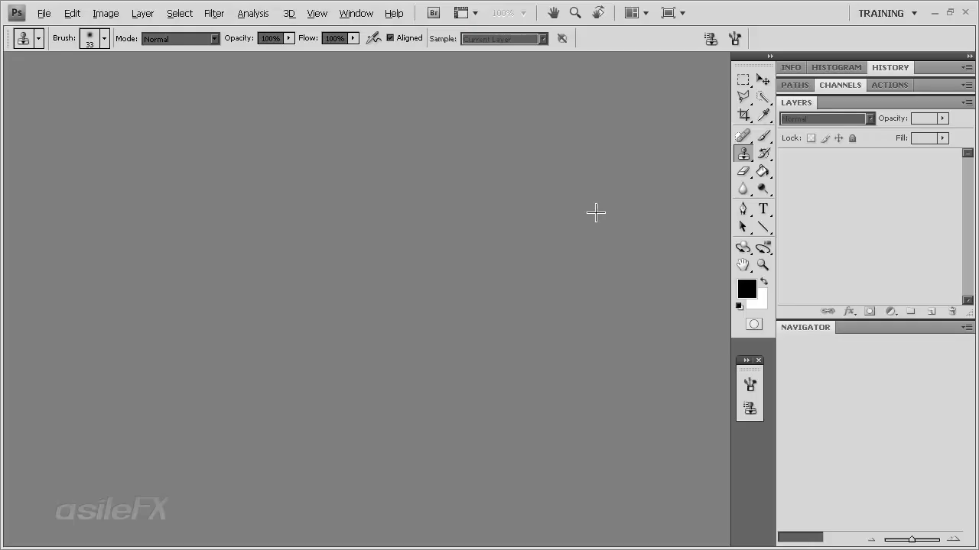
- In Photoshop, create a new white RGB document of 1024 by 1024 pixels at 72 pixels/inch
{"action": "left_click", "coordinate": [43, 13]}
{"action": "left_click", "coordinate": [76, 42]}
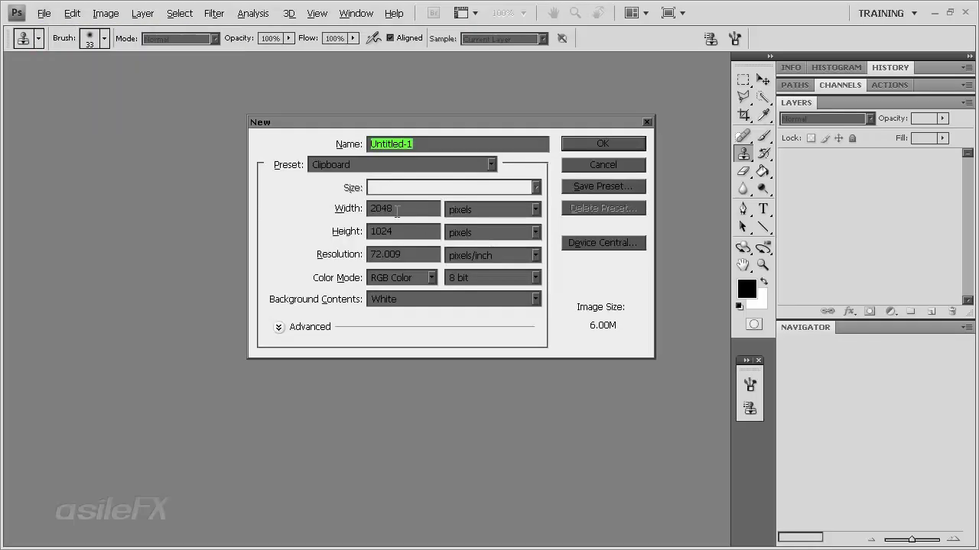
{"action": "double_click", "coordinate": [418, 211]}
{"action": "type", "text": "10"}
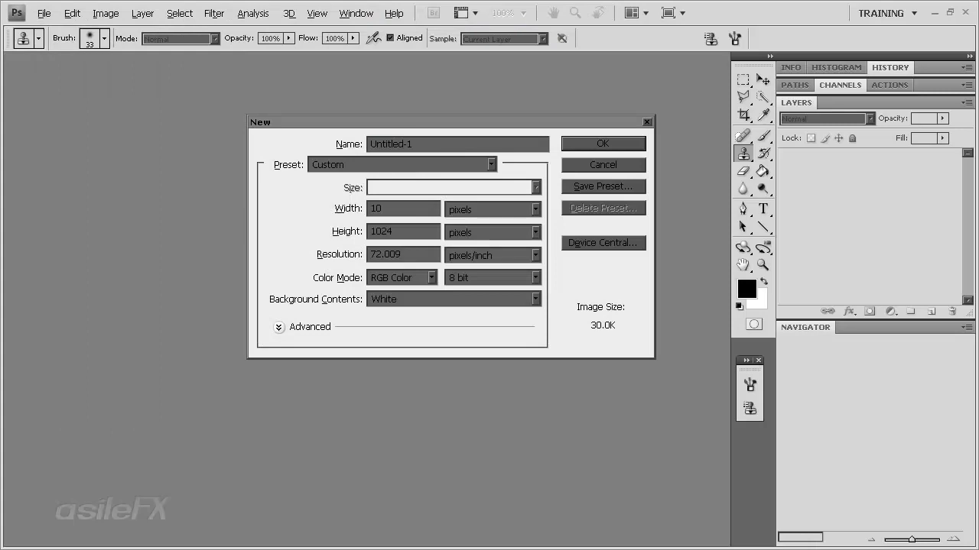
{"action": "type", "text": "24"}
{"action": "left_click_drag", "start_coordinate": [404, 254], "coordinate": [367, 255]}
{"action": "type", "text": "72"}
{"action": "left_click", "coordinate": [604, 143]}
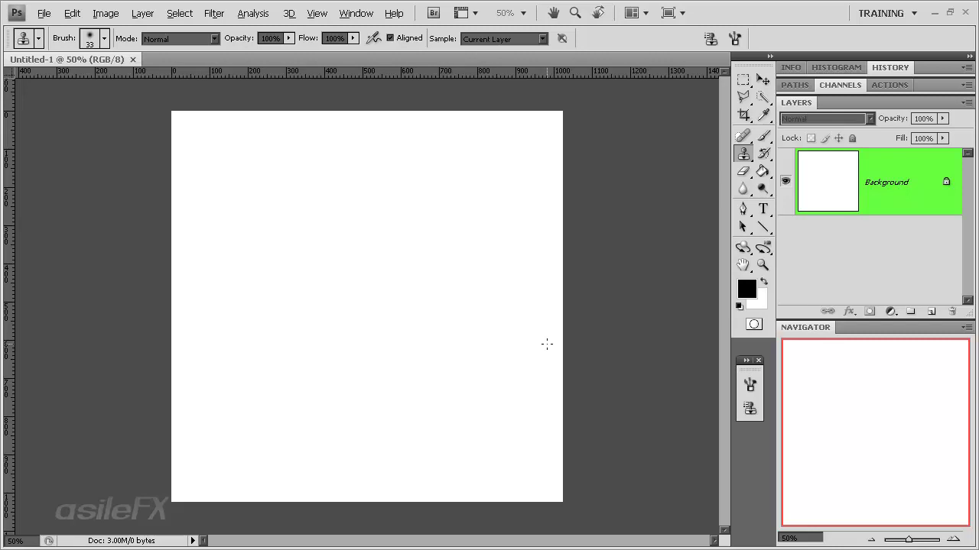
- Open the Roof_Template_Tiles file from the Photoshop folder inside tex
{"action": "left_click", "coordinate": [44, 13]}
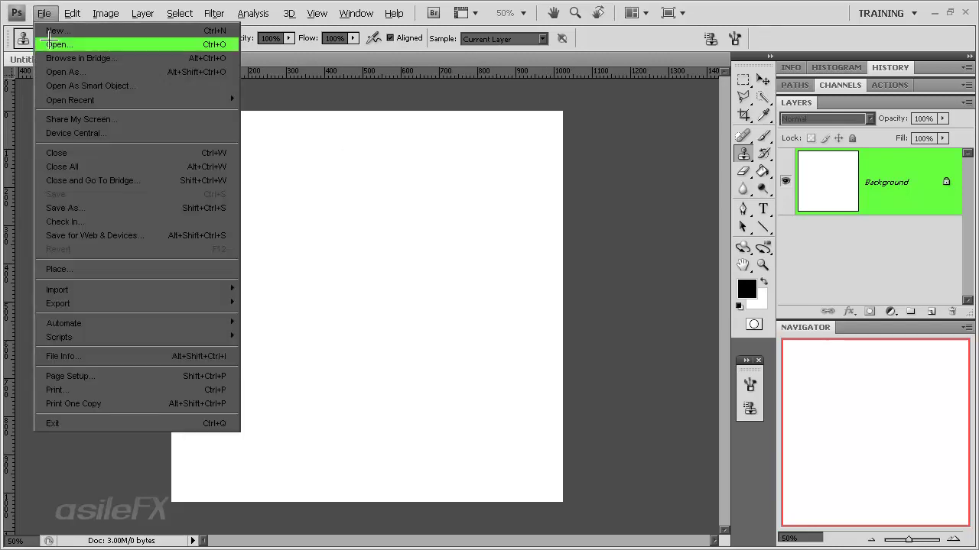
{"action": "left_click", "coordinate": [42, 40]}
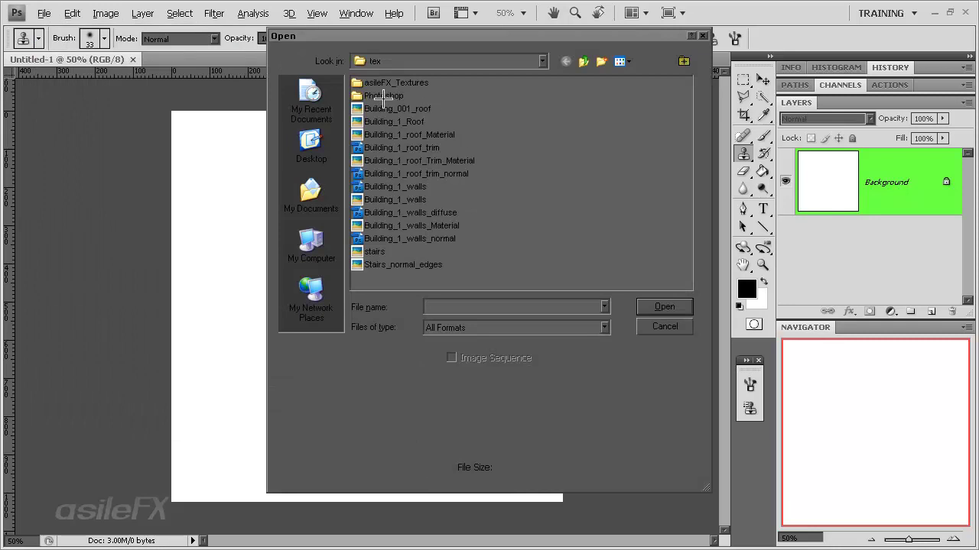
{"action": "double_click", "coordinate": [383, 96]}
{"action": "left_click", "coordinate": [419, 122]}
{"action": "left_click", "coordinate": [413, 109]}
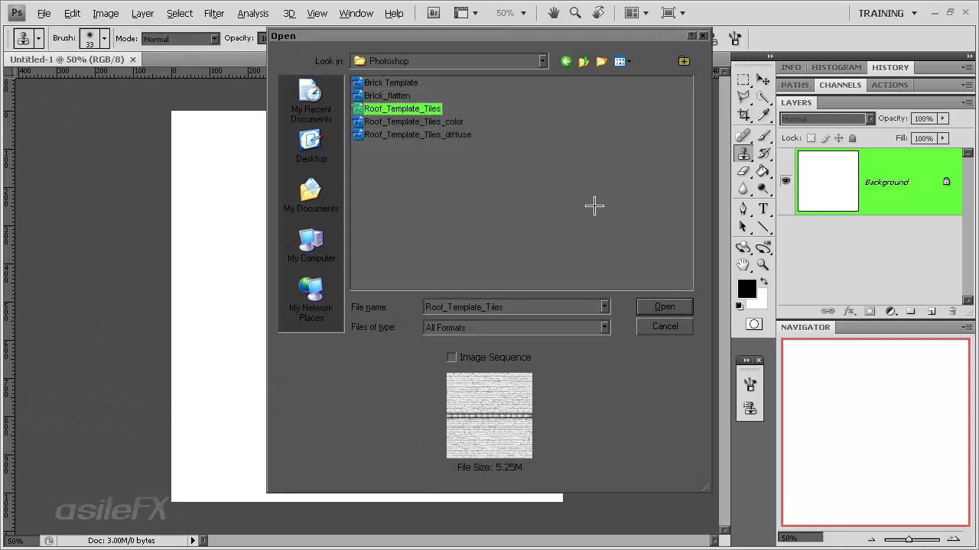
{"action": "left_click", "coordinate": [664, 306]}
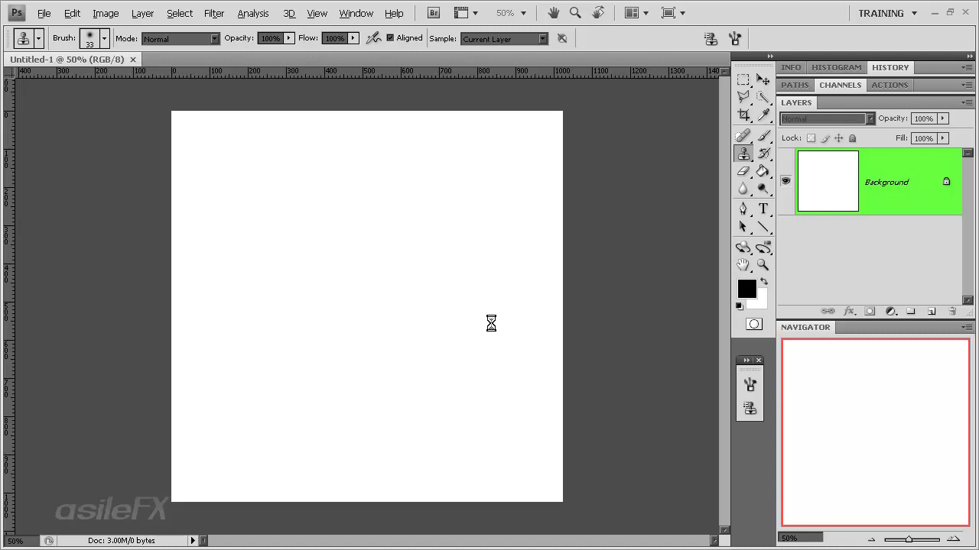
- Check which tile rows the Top and Bottom layer groups contain by toggling their visibility and viewing the Bottom group's contents
{"action": "scroll", "coordinate": [837, 228], "scroll_direction": "down", "scroll_amount": 5}
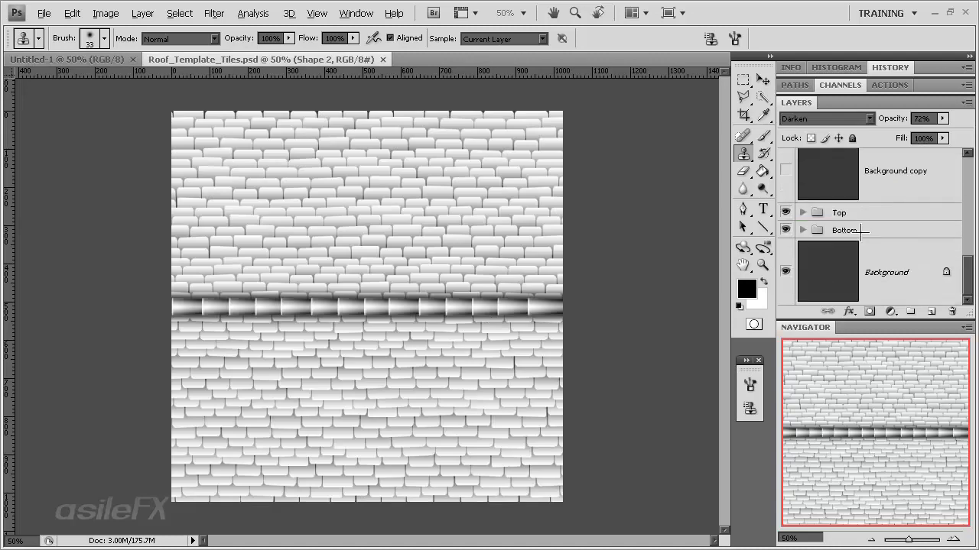
{"action": "left_click", "coordinate": [785, 213]}
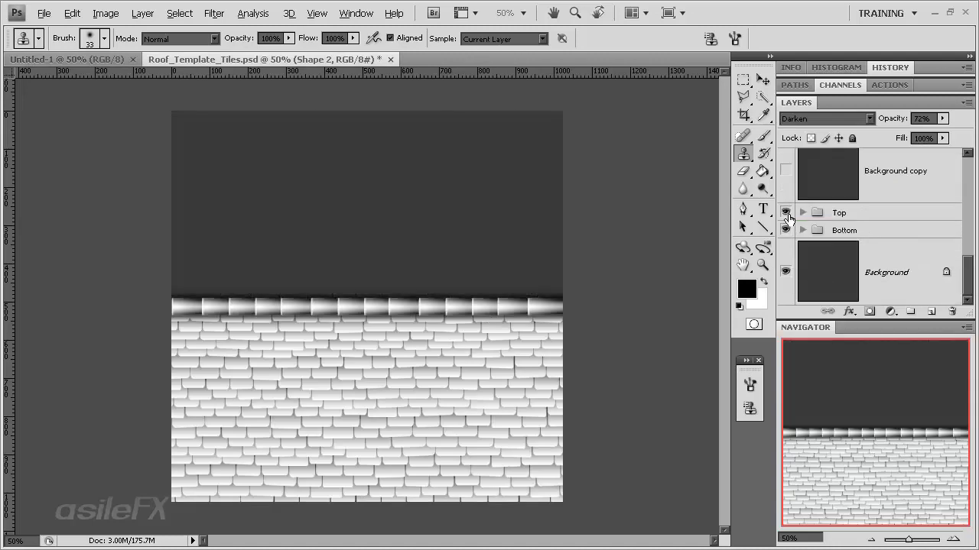
{"action": "left_click", "coordinate": [786, 212]}
{"action": "left_click", "coordinate": [786, 230]}
{"action": "left_click", "coordinate": [786, 231]}
{"action": "left_click", "coordinate": [801, 230]}
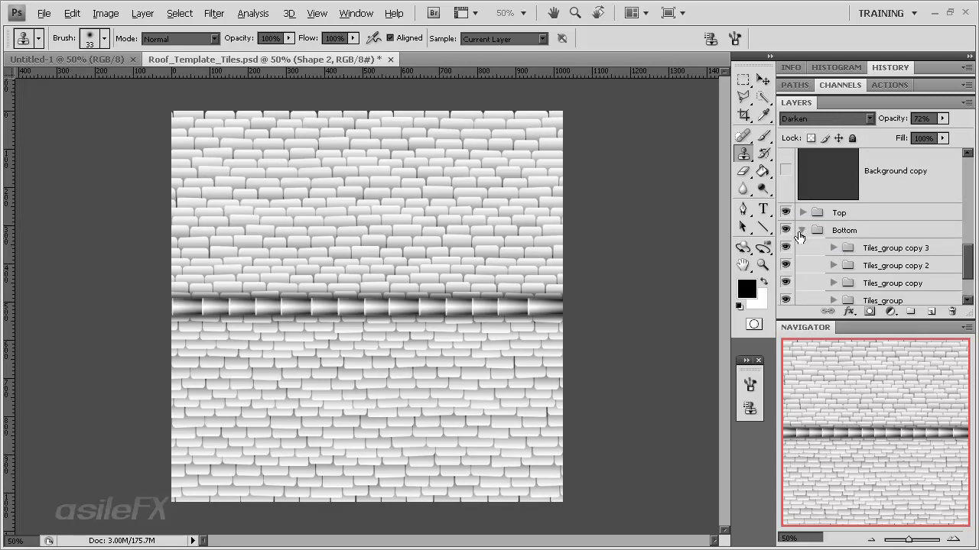
{"action": "left_click", "coordinate": [801, 230]}
{"action": "left_click", "coordinate": [785, 230]}
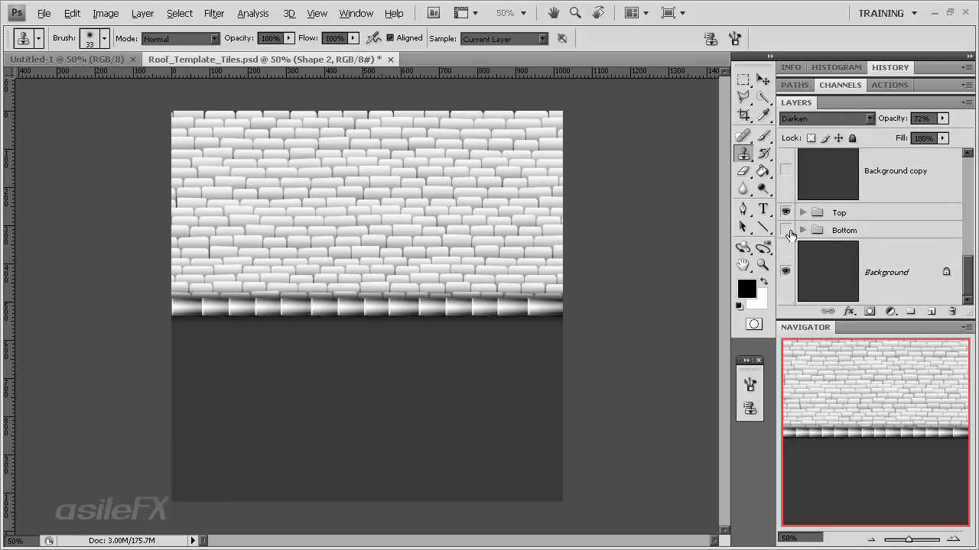
{"action": "left_click", "coordinate": [785, 231]}
- Duplicate the Bottom layer group and merge the copy into a single layer
{"action": "left_click", "coordinate": [872, 233]}
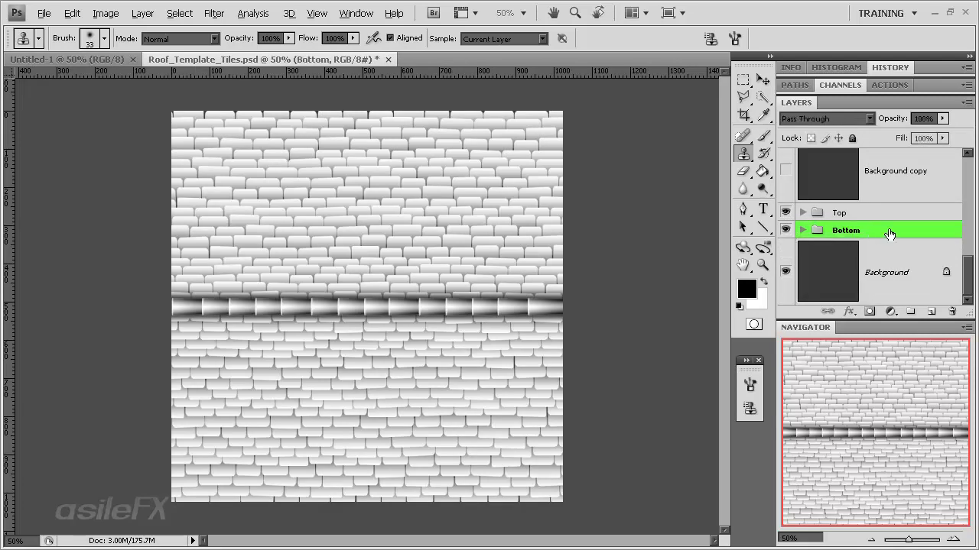
{"action": "left_click_drag", "start_coordinate": [889, 233], "coordinate": [930, 311]}
{"action": "right_click", "coordinate": [872, 229]}
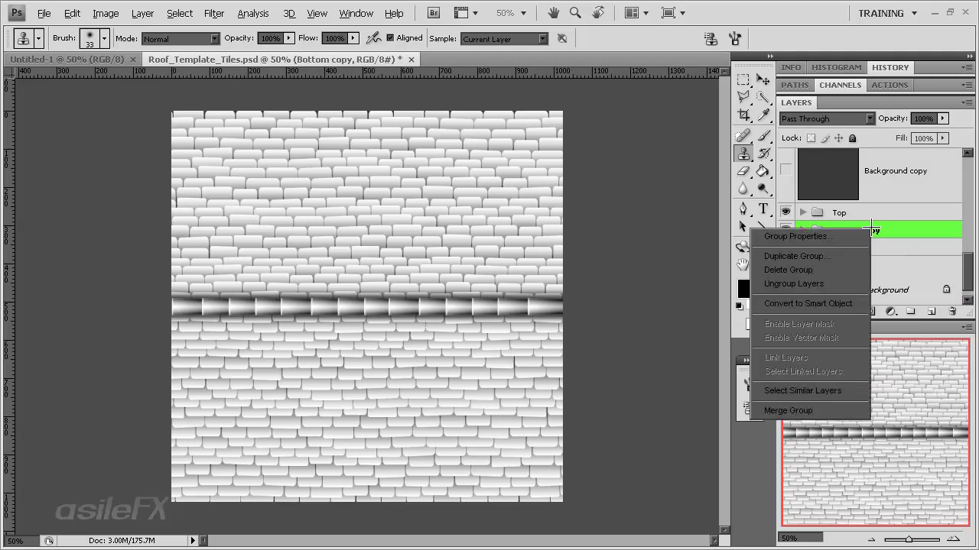
{"action": "left_click", "coordinate": [821, 410]}
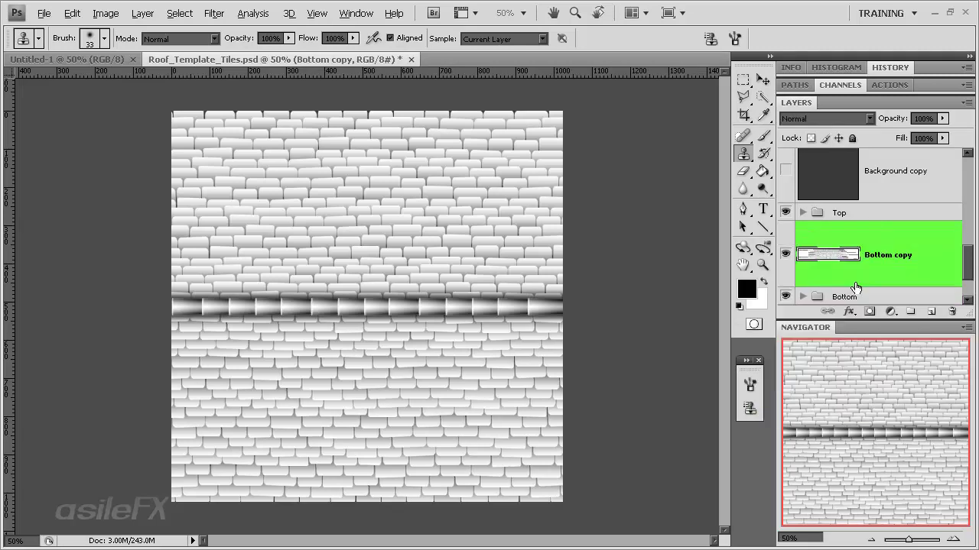
- Duplicate the merged Bottom copy layer into the Untitled-1 document and close Roof_Template_Tiles.psd
{"action": "right_click", "coordinate": [909, 246]}
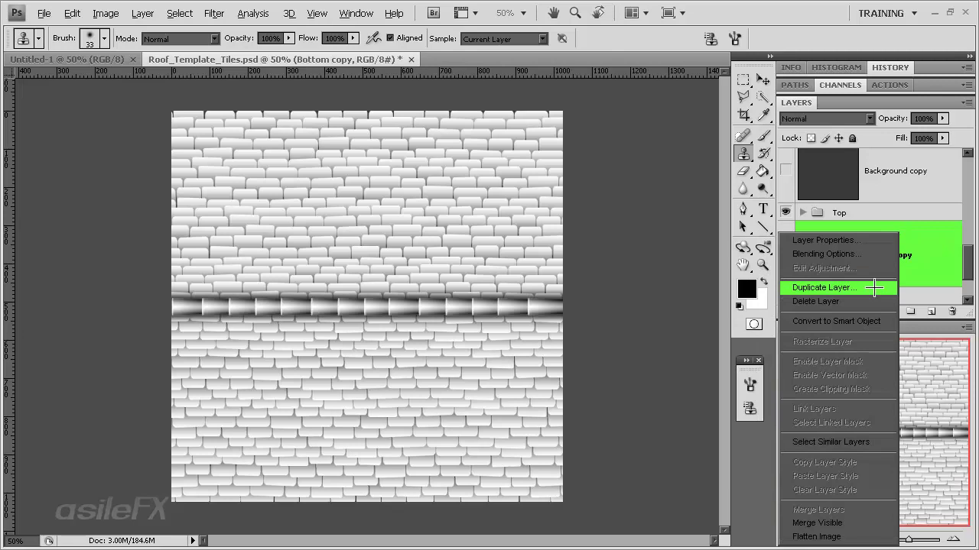
{"action": "left_click", "coordinate": [874, 288]}
{"action": "left_click", "coordinate": [719, 310]}
{"action": "left_click", "coordinate": [688, 323]}
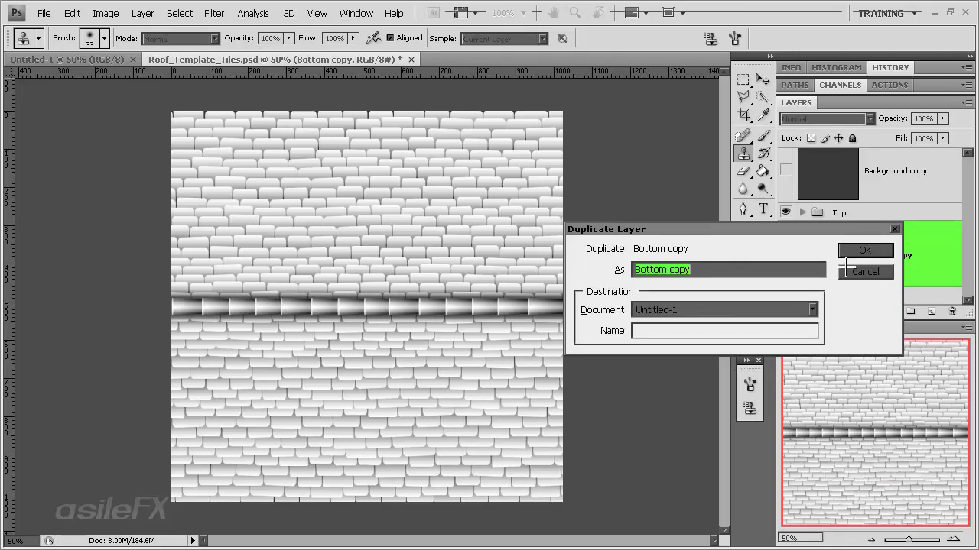
{"action": "left_click", "coordinate": [865, 250]}
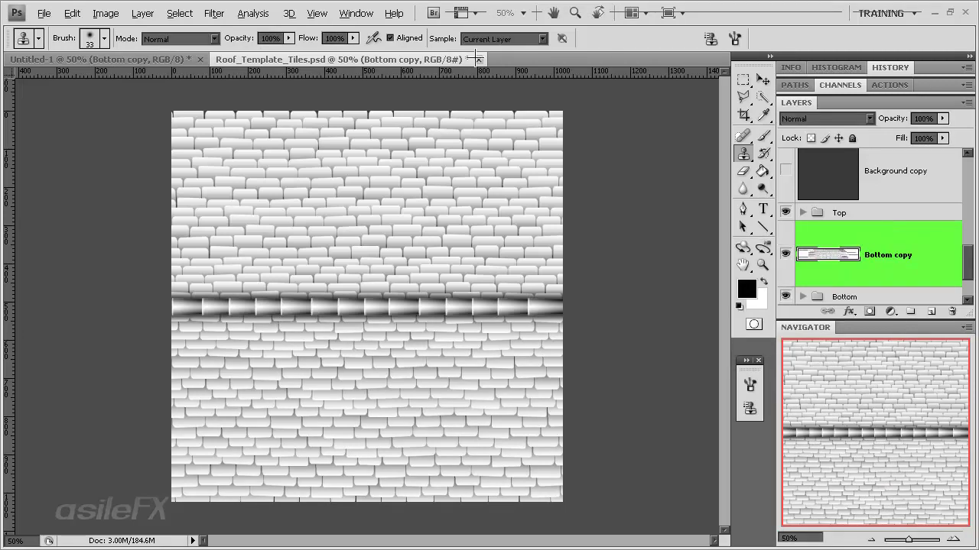
{"action": "left_click", "coordinate": [479, 59]}
{"action": "left_click", "coordinate": [482, 225]}
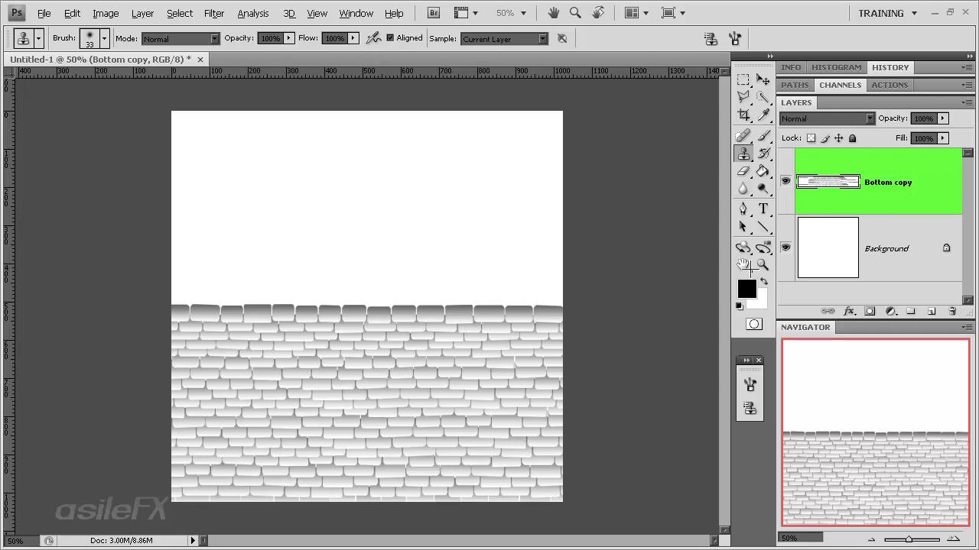
- Make three duplicates of the Bottom copy tile layer within Untitled-1
{"action": "left_click_drag", "start_coordinate": [826, 191], "coordinate": [931, 311]}
{"action": "left_click_drag", "start_coordinate": [913, 179], "coordinate": [931, 310]}
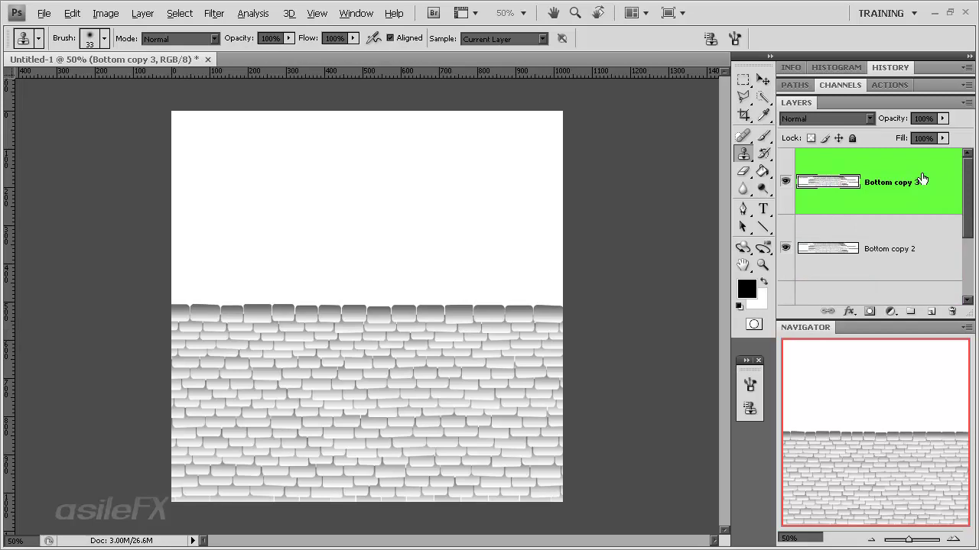
{"action": "left_click_drag", "start_coordinate": [922, 178], "coordinate": [931, 311]}
{"action": "scroll", "coordinate": [908, 240], "scroll_direction": "down", "scroll_amount": 3}
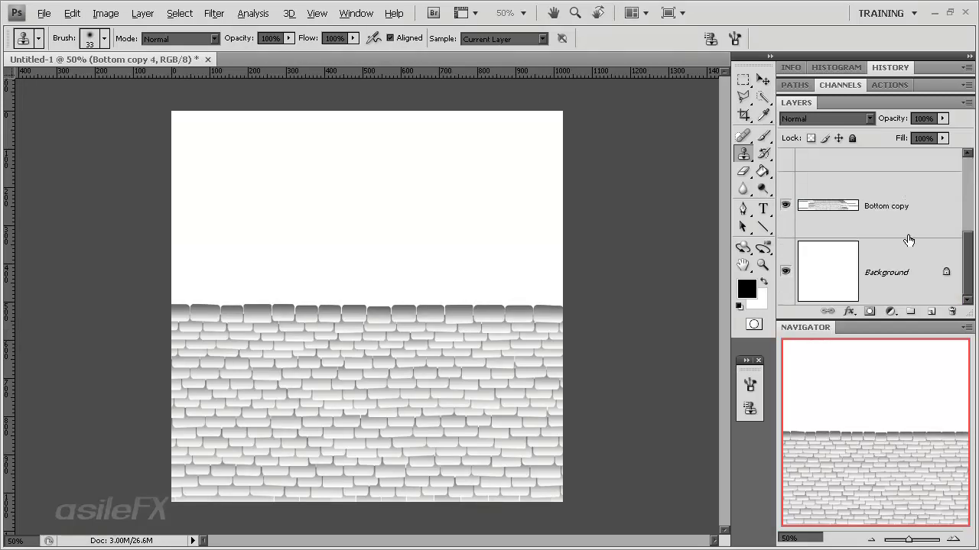
{"action": "scroll", "coordinate": [909, 241], "scroll_direction": "up", "scroll_amount": 5}
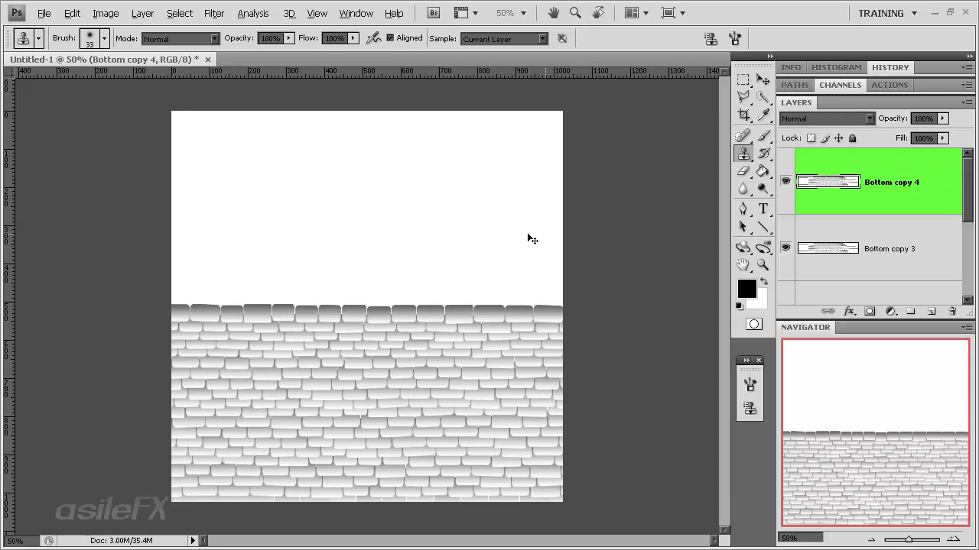
- Rotate the Bottom copy 4 layer 180 degrees and move it up to fill the upper half of the canvas
{"action": "key", "text": "ctrl+t"}
{"action": "left_click_drag", "start_coordinate": [607, 204], "coordinate": [323, 415]}
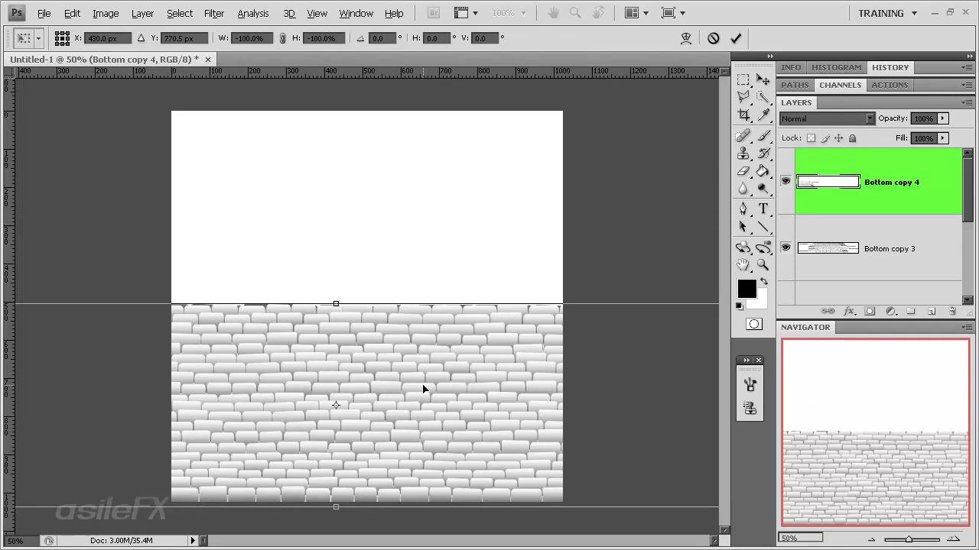
{"action": "left_click_drag", "start_coordinate": [422, 390], "coordinate": [453, 220]}
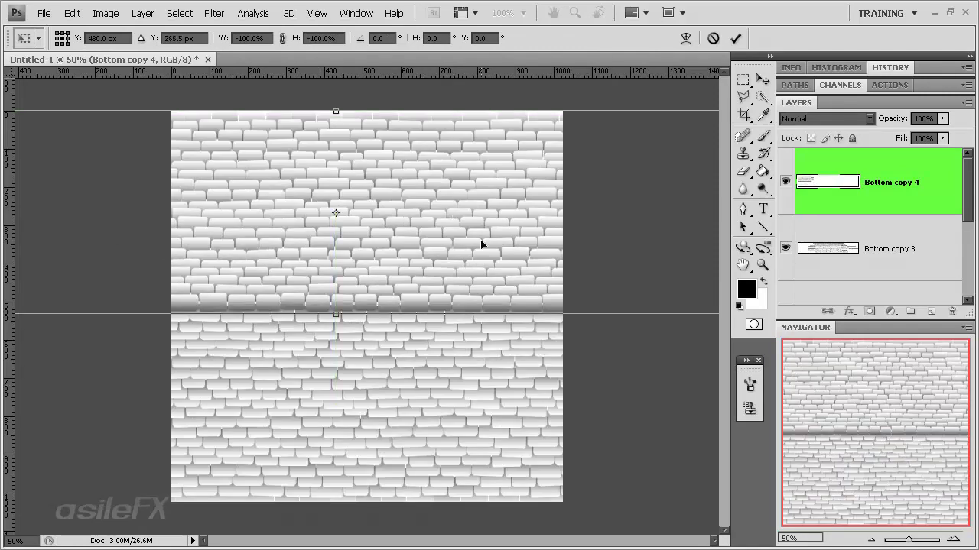
{"action": "key", "text": "Return"}
{"action": "key", "text": "s"}
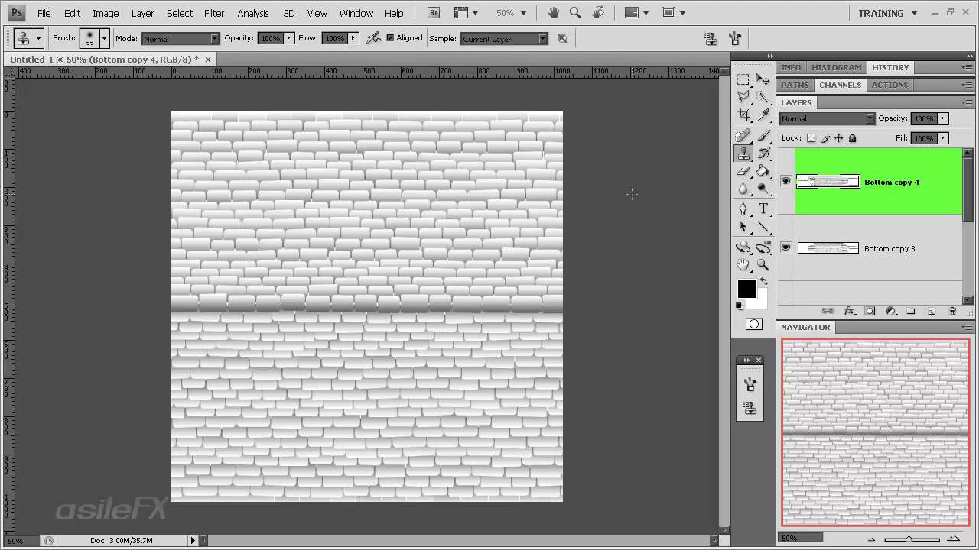
- Hide Bottom copy 4, then rotate Bottom copy 3 by -90 degrees and align it with the canvas's right edge
{"action": "left_click", "coordinate": [902, 234]}
{"action": "left_click", "coordinate": [784, 182]}
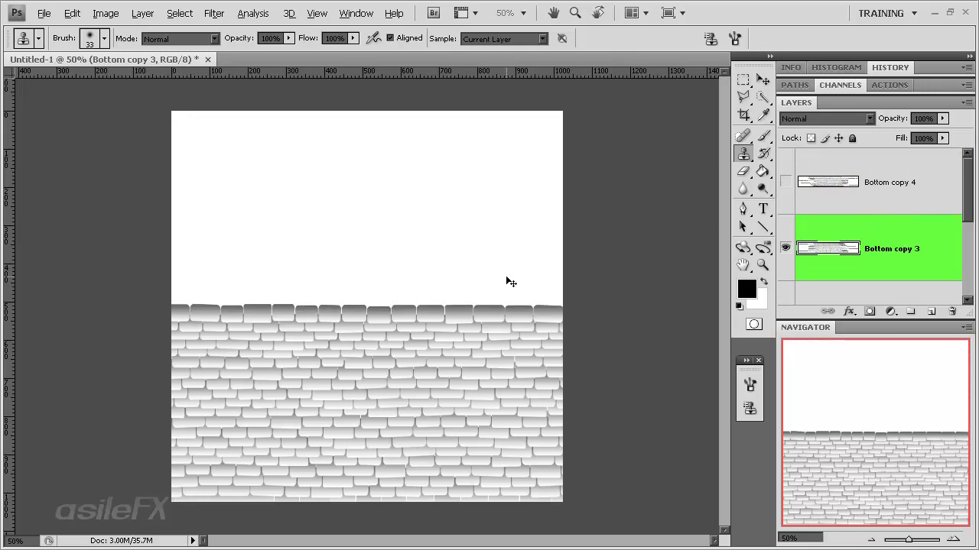
{"action": "key", "text": "ctrl+t"}
{"action": "left_click_drag", "start_coordinate": [629, 222], "coordinate": [230, 200]}
{"action": "left_click_drag", "start_coordinate": [364, 320], "coordinate": [504, 273]}
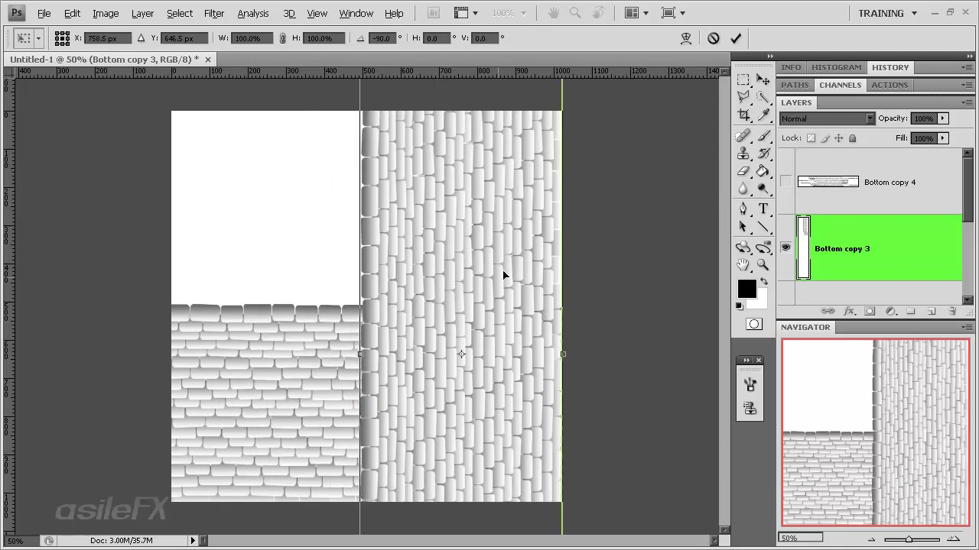
{"action": "key", "text": "Return"}
{"action": "key", "text": "s"}
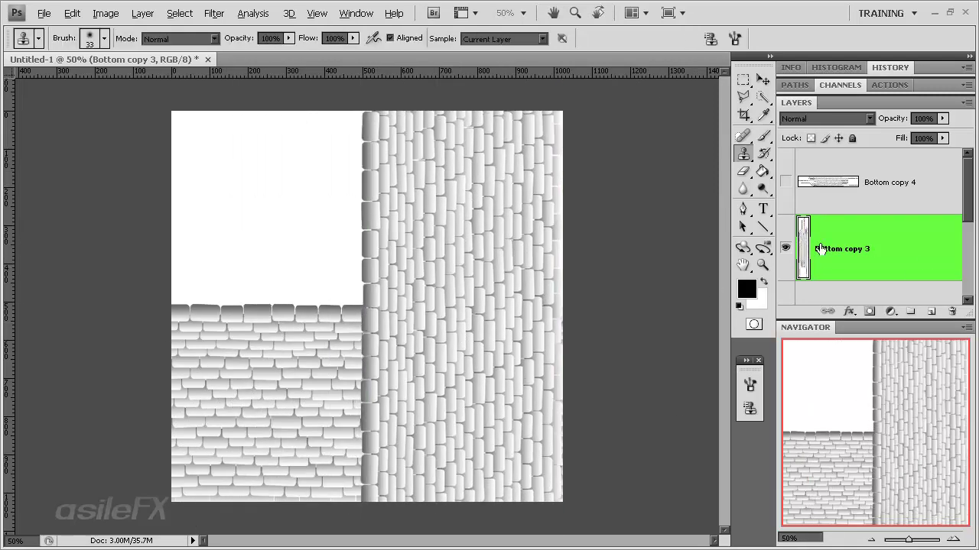
- Hide the Bottom copy 3 and Bottom copy 2 layers and make Bottom copy the active layer
{"action": "left_click", "coordinate": [785, 248]}
{"action": "scroll", "coordinate": [841, 247], "scroll_direction": "down", "scroll_amount": 1}
{"action": "left_click", "coordinate": [909, 231]}
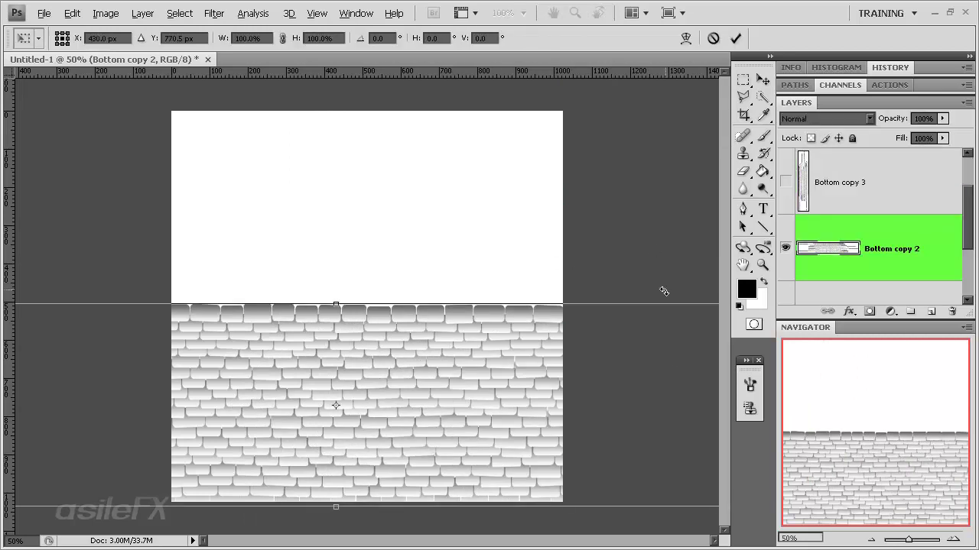
{"action": "left_click", "coordinate": [785, 248]}
{"action": "scroll", "coordinate": [887, 229], "scroll_direction": "down", "scroll_amount": 1}
{"action": "left_click", "coordinate": [899, 236]}
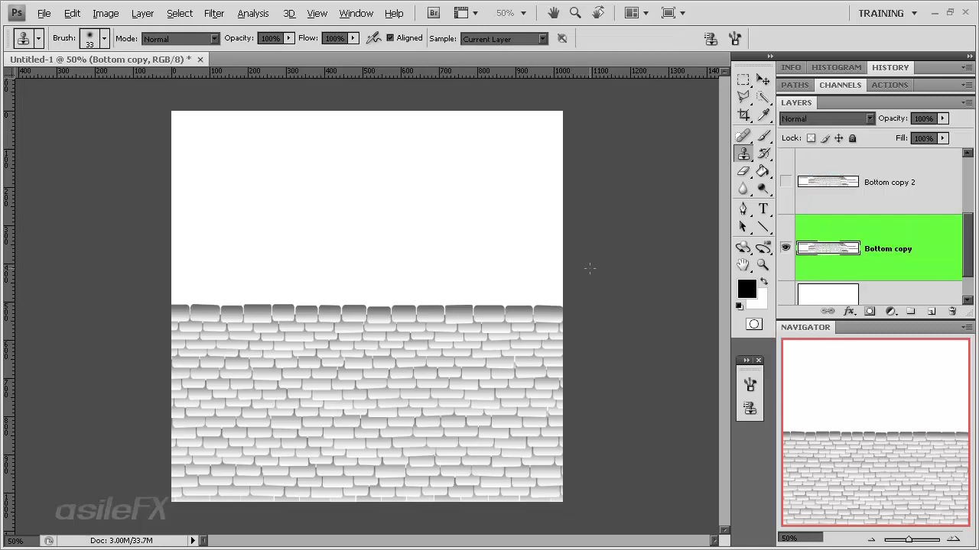
- Rotate the Bottom copy layer 90 degrees and align it with the canvas's left edge
{"action": "key", "text": "ctrl+t"}
{"action": "left_click_drag", "start_coordinate": [636, 203], "coordinate": [410, 495]}
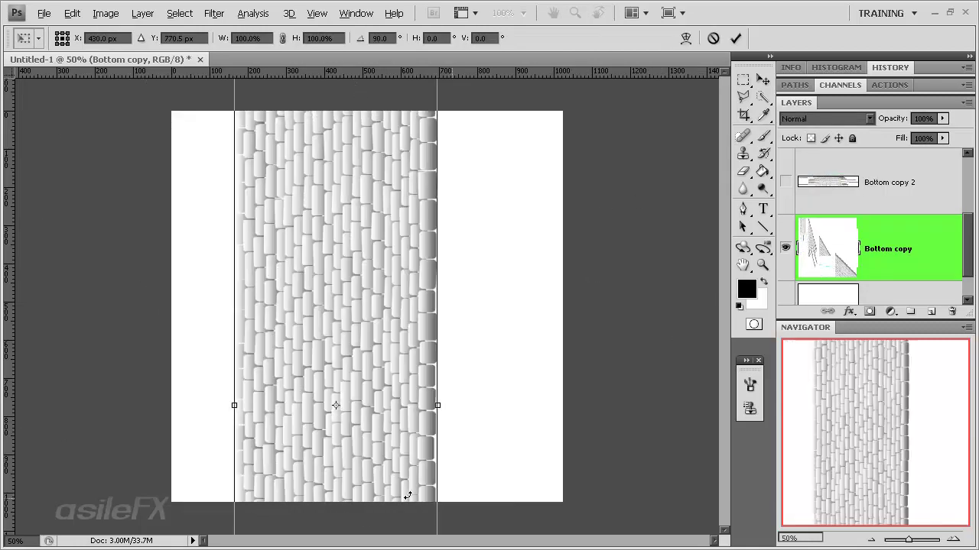
{"action": "left_click_drag", "start_coordinate": [413, 420], "coordinate": [335, 274]}
{"action": "key", "text": "Return"}
{"action": "key", "text": "s"}
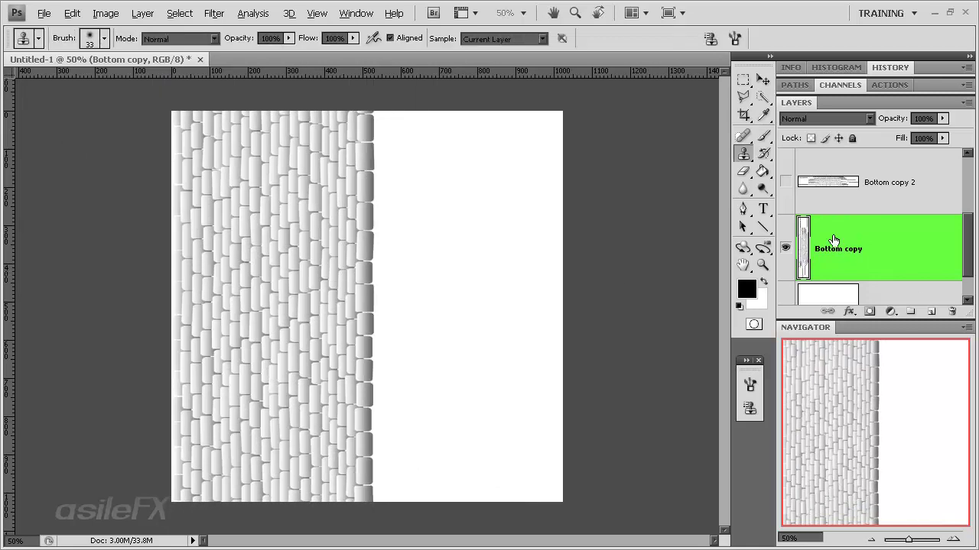
- Make the hidden Bottom copy 2, Bottom copy 3 and Bottom copy 4 layers visible again
{"action": "left_click", "coordinate": [785, 184]}
{"action": "scroll", "coordinate": [841, 234], "scroll_direction": "up", "scroll_amount": 2}
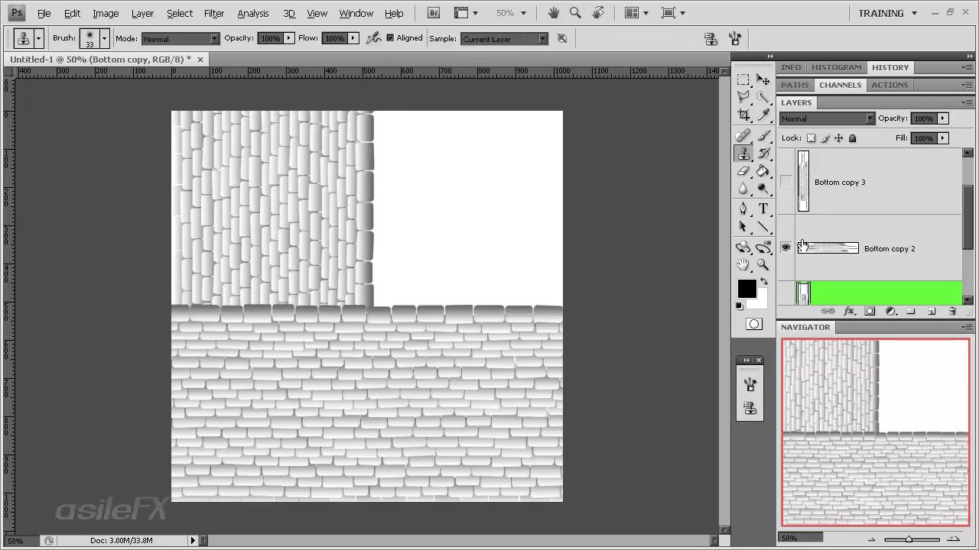
{"action": "left_click", "coordinate": [785, 185]}
{"action": "scroll", "coordinate": [787, 198], "scroll_direction": "up", "scroll_amount": 1}
{"action": "left_click", "coordinate": [786, 183]}
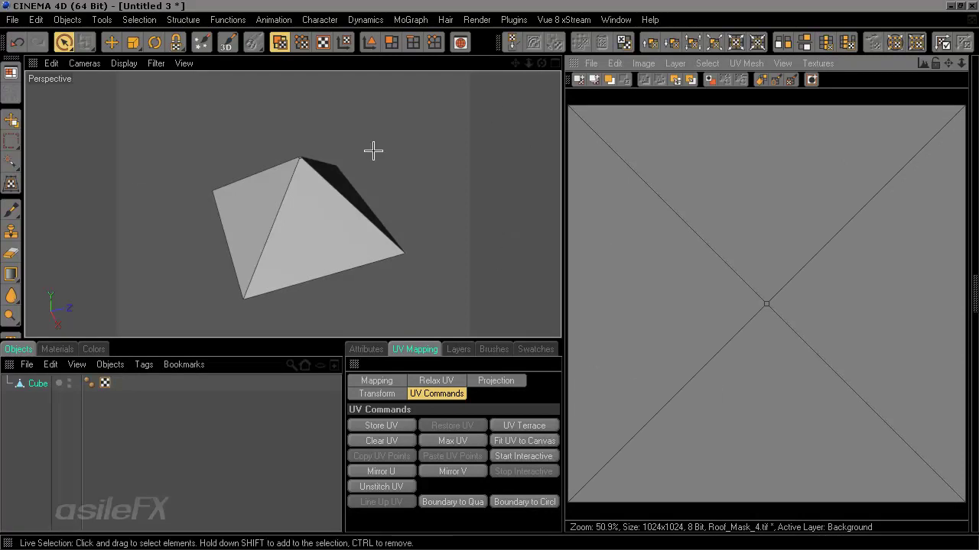
{"action": "scroll", "coordinate": [405, 212], "scroll_direction": "up", "scroll_amount": 1}
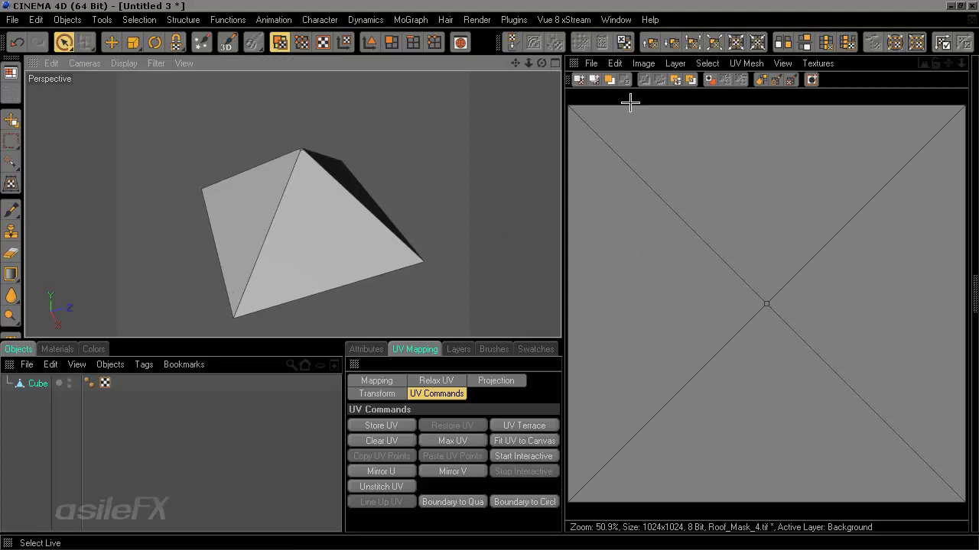
{"action": "left_click", "coordinate": [591, 63]}
{"action": "left_click", "coordinate": [623, 85]}
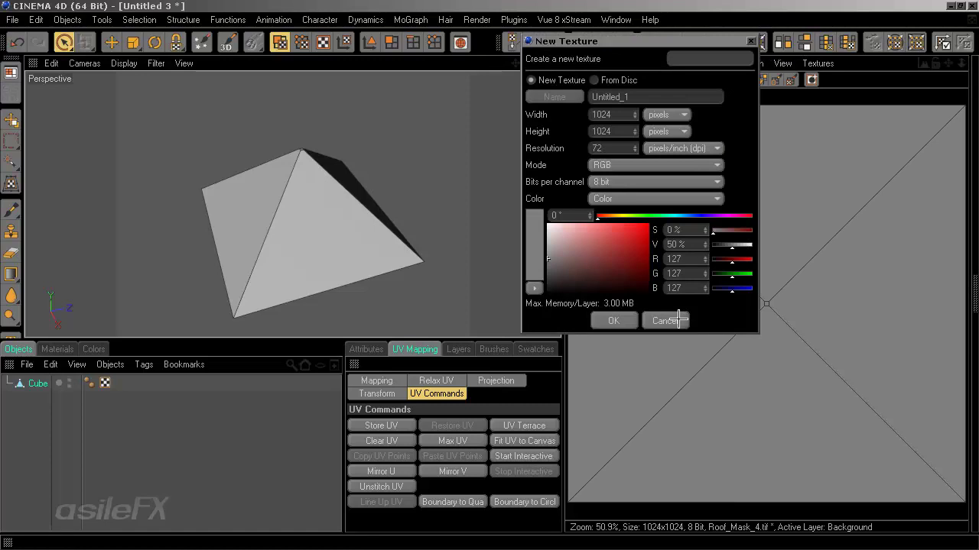
{"action": "left_click", "coordinate": [681, 320]}
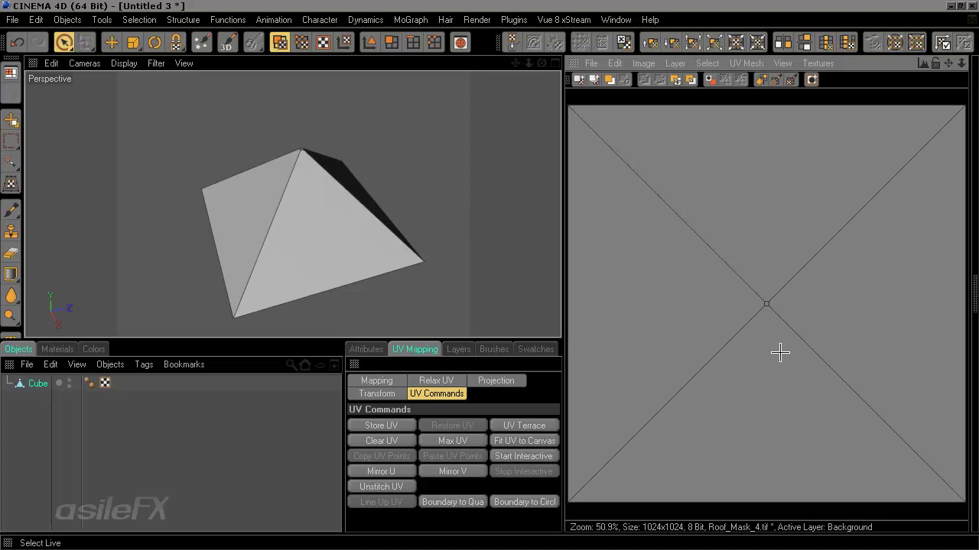
- In CINEMA 4D, create a UV mesh layer of the pyramid roof's UVs in the Roof_Mask_4 texture
{"action": "left_click", "coordinate": [645, 63]}
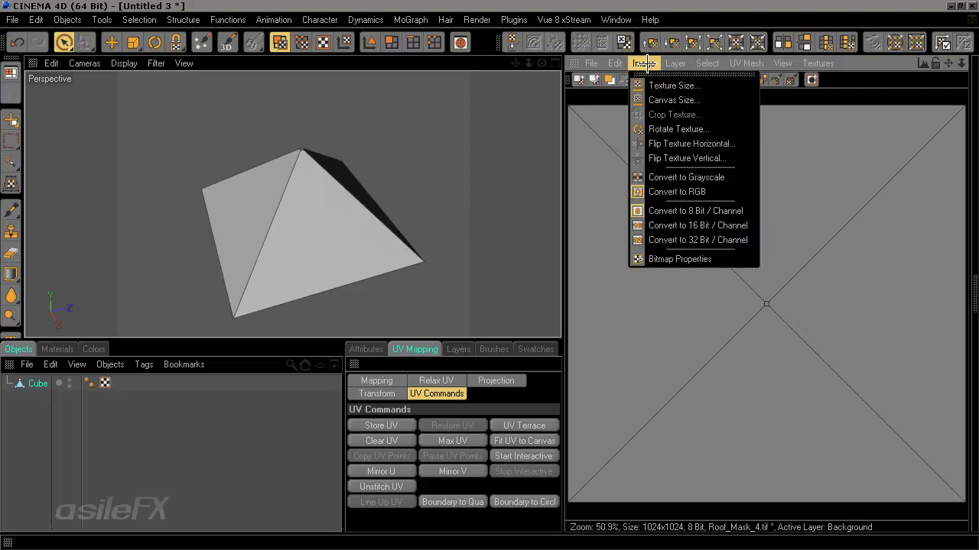
{"action": "mouse_move", "coordinate": [665, 63]}
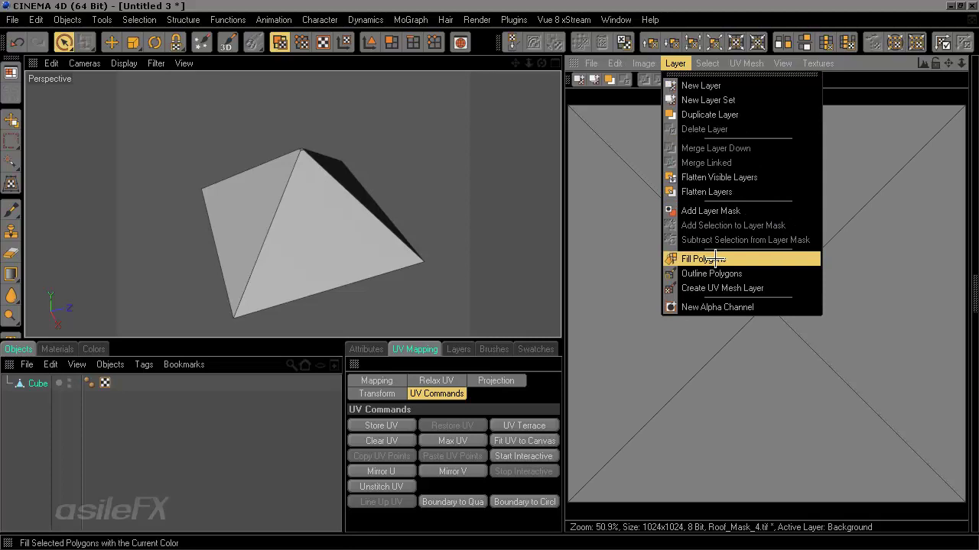
{"action": "left_click", "coordinate": [768, 288]}
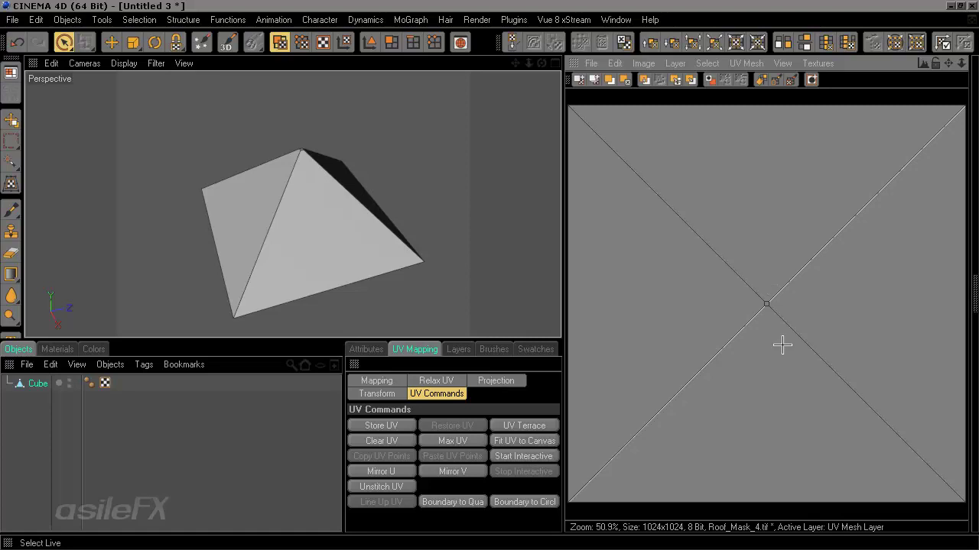
- Save the texture with its UV mesh layer as the TIF file Roof_Mask_4 in the tex folder
{"action": "left_click", "coordinate": [591, 63]}
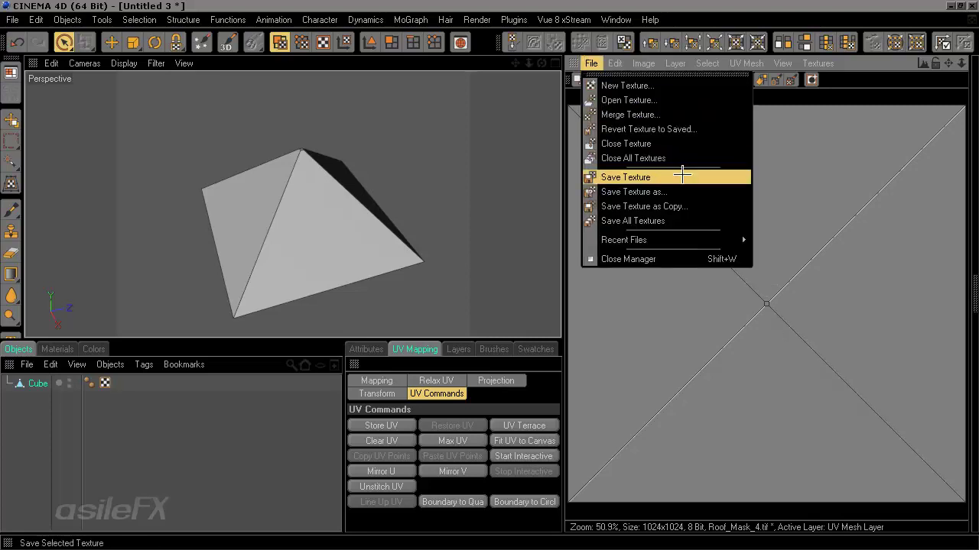
{"action": "left_click", "coordinate": [683, 177]}
{"action": "left_click", "coordinate": [659, 224]}
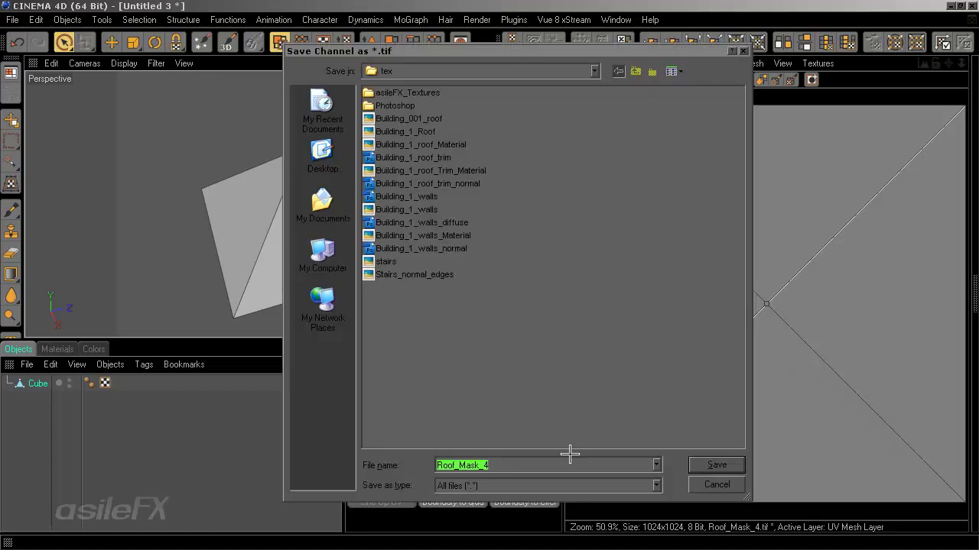
{"action": "left_click", "coordinate": [716, 465]}
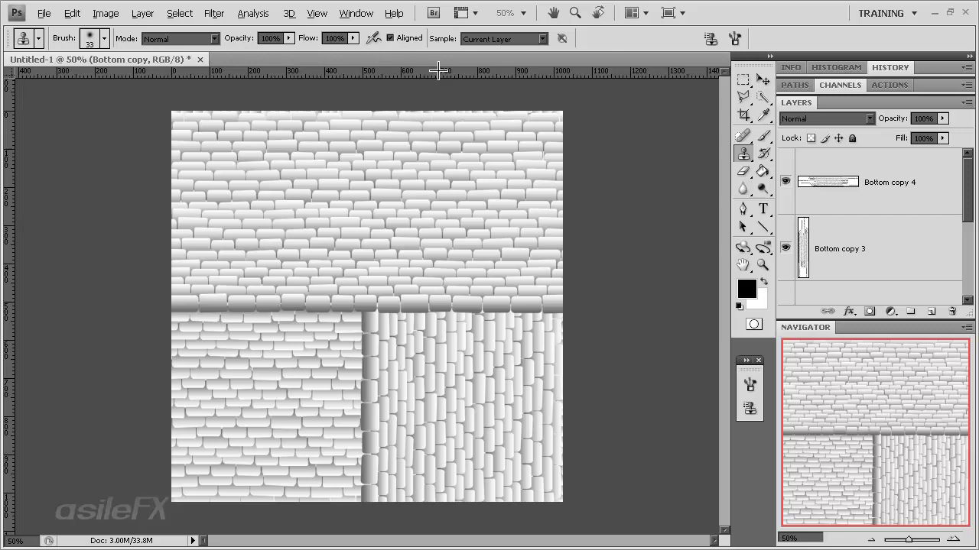
- In Photoshop, open the Roof_Mask_4 file from the tex folder
{"action": "left_click", "coordinate": [44, 13]}
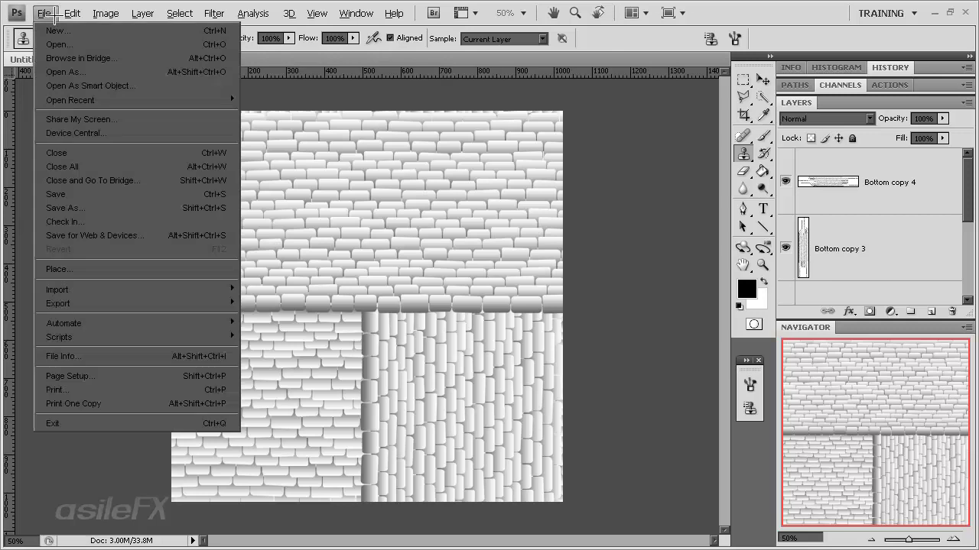
{"action": "left_click", "coordinate": [59, 44]}
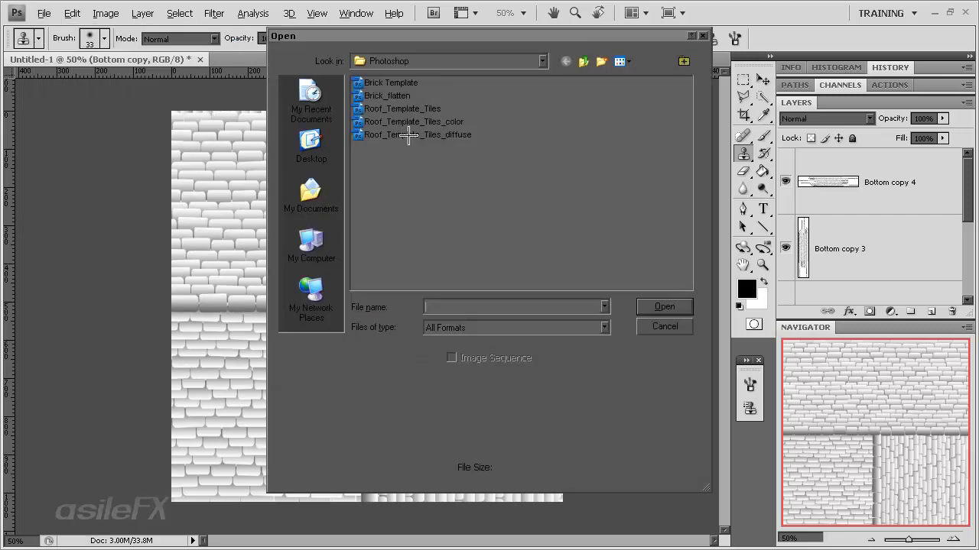
{"action": "left_click", "coordinate": [465, 60]}
{"action": "left_click", "coordinate": [462, 211]}
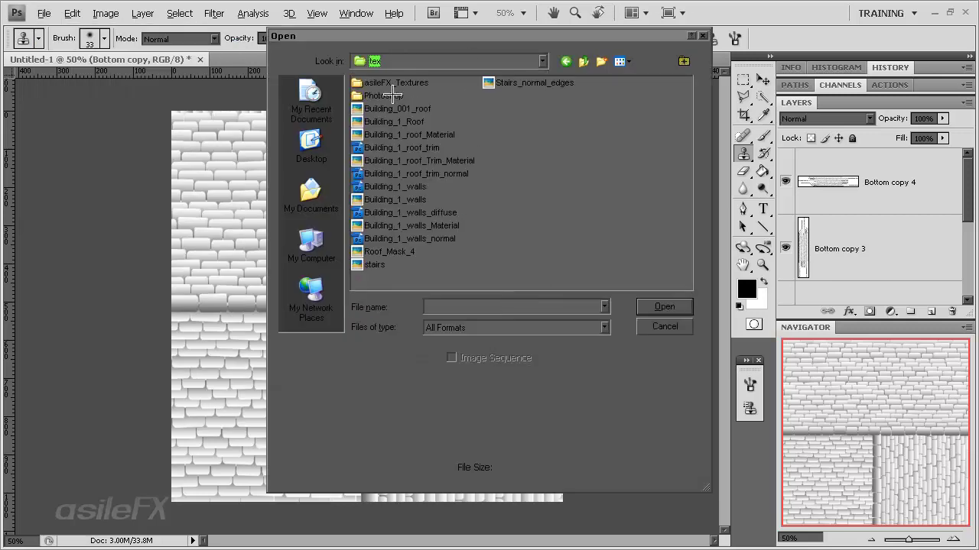
{"action": "left_click", "coordinate": [401, 252]}
{"action": "key", "text": "Return"}
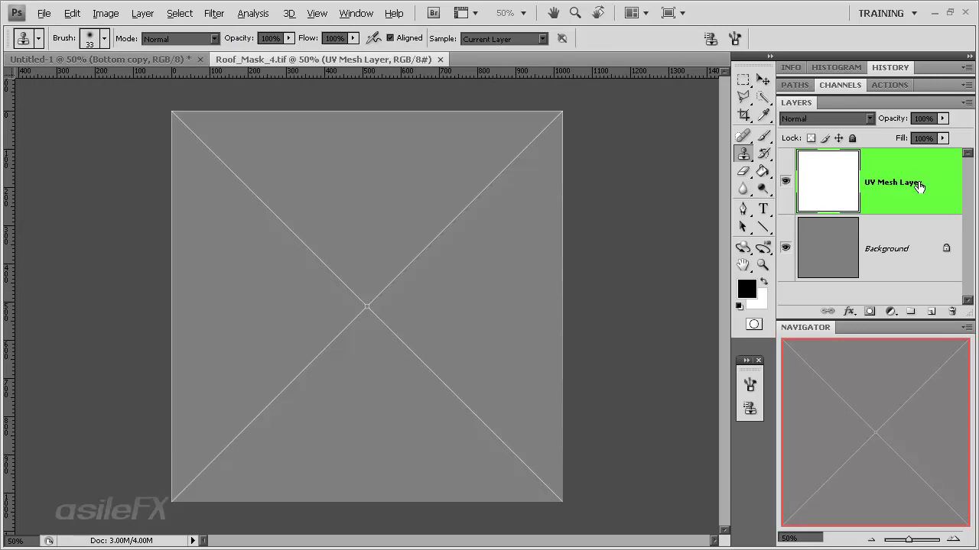
- Duplicate the UV Mesh Layer into the Untitled-1 document and move it to the top of the layer stack
{"action": "right_click", "coordinate": [922, 170]}
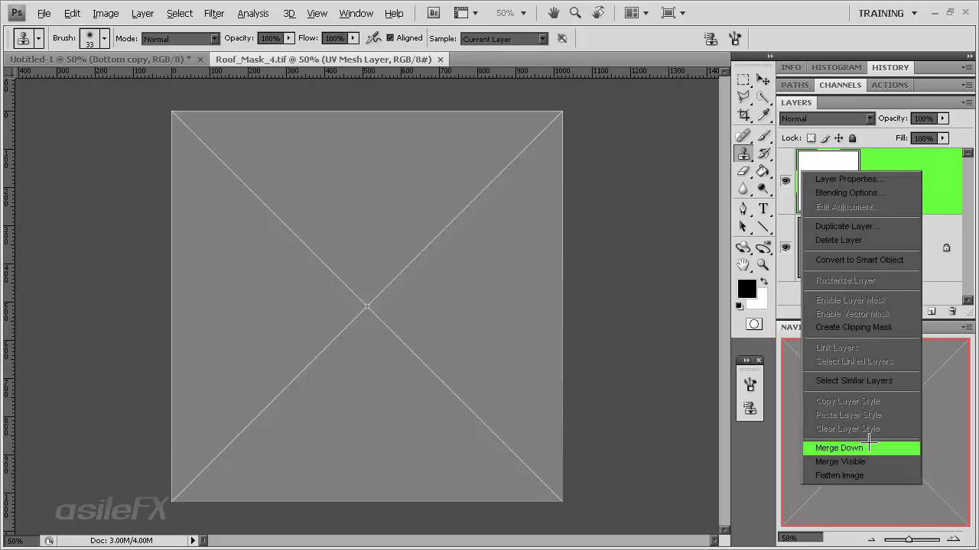
{"action": "left_click", "coordinate": [879, 227]}
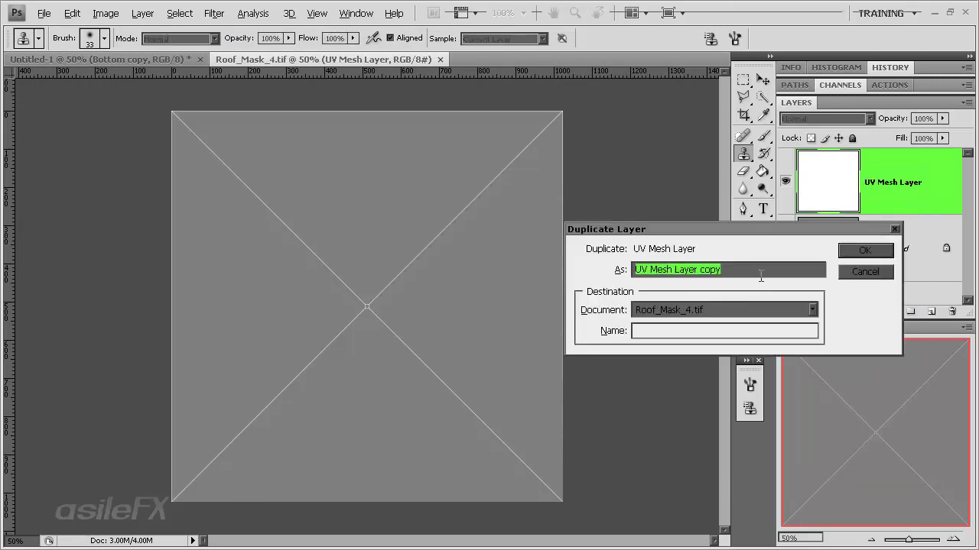
{"action": "left_click", "coordinate": [721, 308]}
{"action": "left_click", "coordinate": [723, 319]}
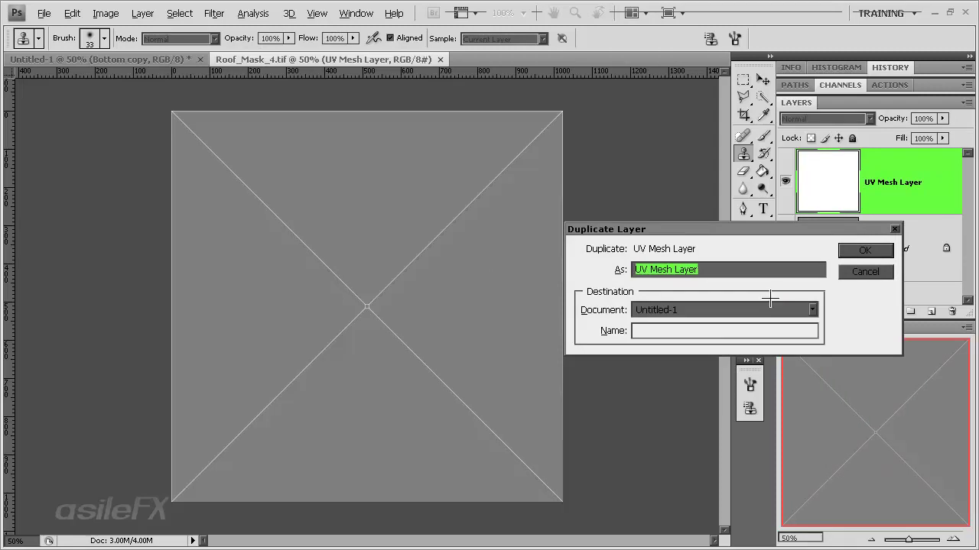
{"action": "left_click", "coordinate": [855, 251]}
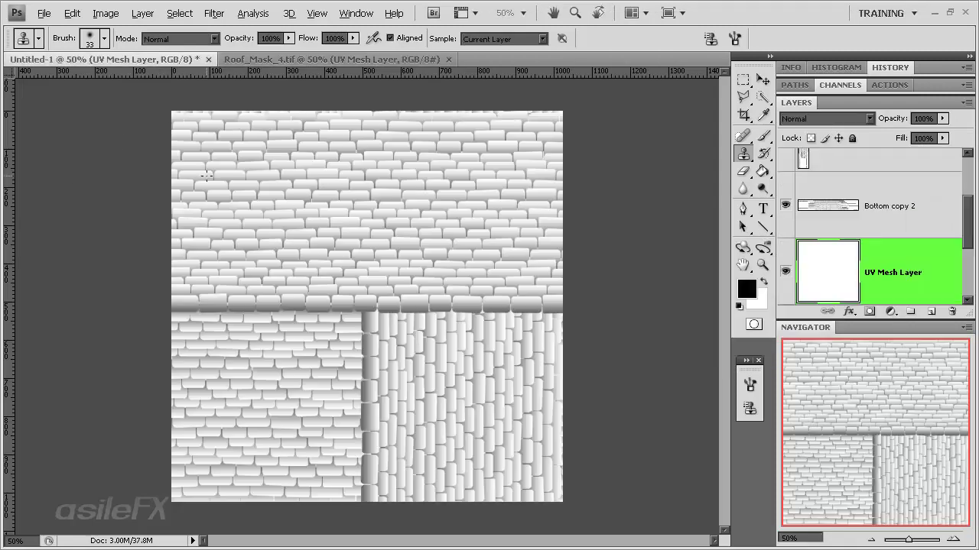
{"action": "left_click_drag", "start_coordinate": [890, 272], "coordinate": [909, 168]}
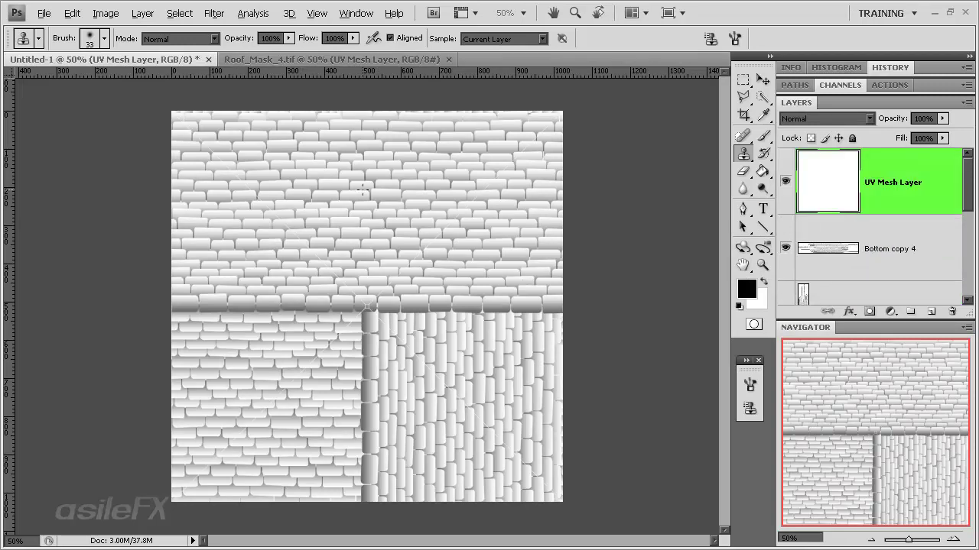
- Select the upper triangle of the UV mesh with the Magic Wand on the UV Mesh Layer
{"action": "left_click", "coordinate": [952, 539]}
{"action": "left_click_drag", "start_coordinate": [819, 463], "coordinate": [839, 396]}
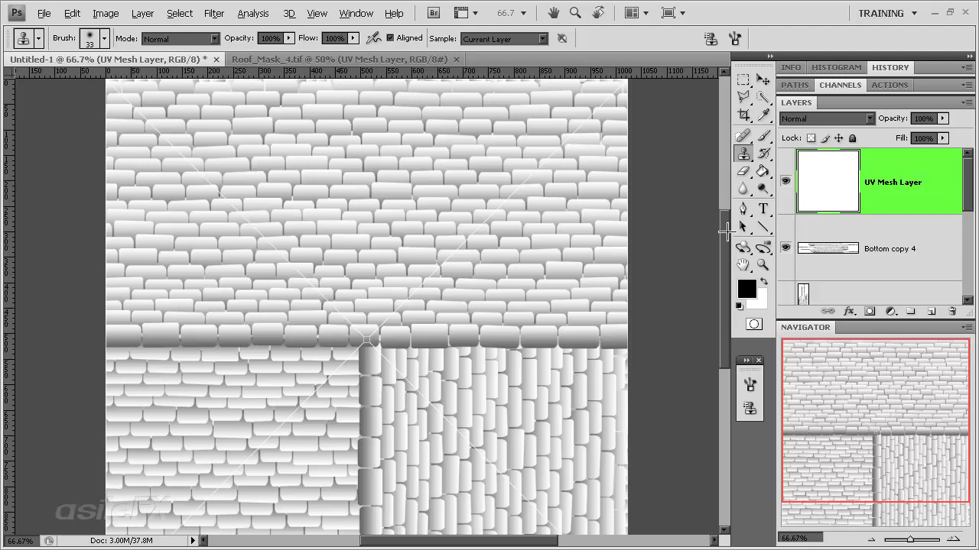
{"action": "scroll", "coordinate": [727, 231], "scroll_direction": "up", "scroll_amount": 2}
{"action": "left_click_drag", "start_coordinate": [763, 98], "coordinate": [809, 107]}
{"action": "left_click", "coordinate": [450, 192]}
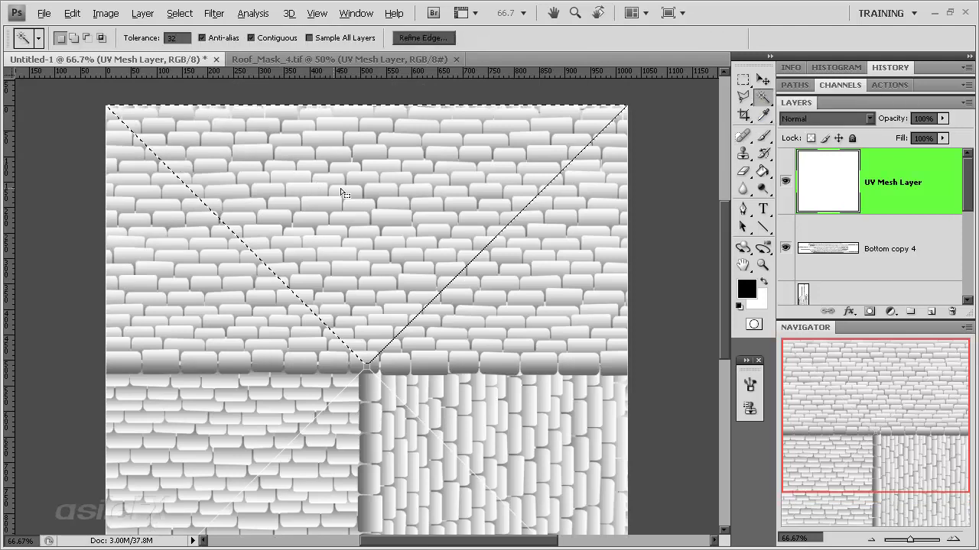
- Try selecting the other triangles of the UV mesh in turn and reselect the upper one
{"action": "left_click", "coordinate": [503, 302]}
{"action": "left_click", "coordinate": [367, 474]}
{"action": "left_click", "coordinate": [230, 339]}
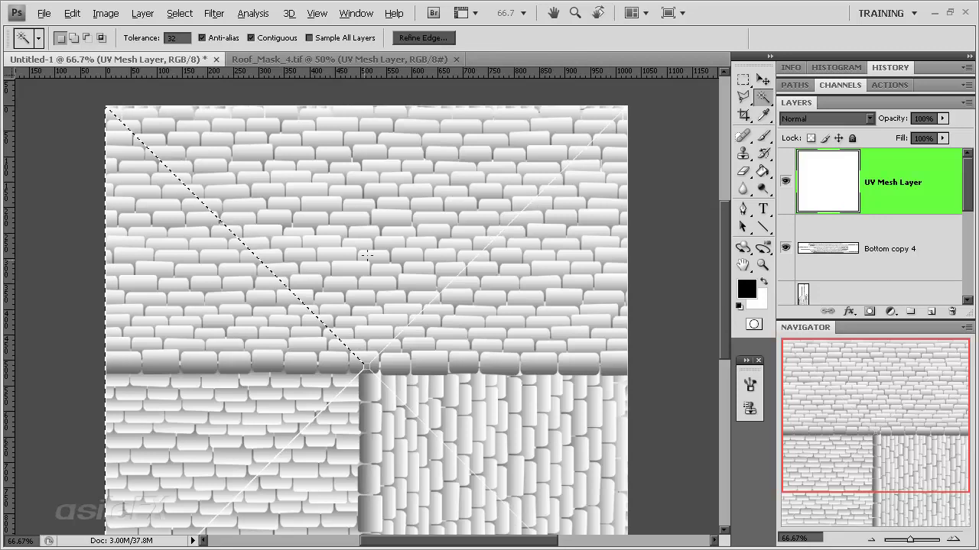
{"action": "left_click", "coordinate": [367, 255]}
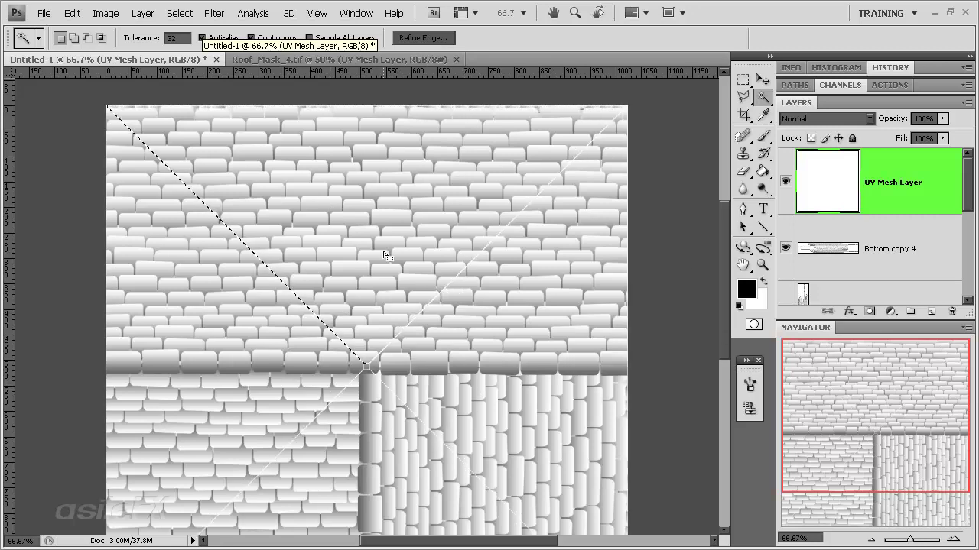
{"action": "left_click", "coordinate": [590, 229]}
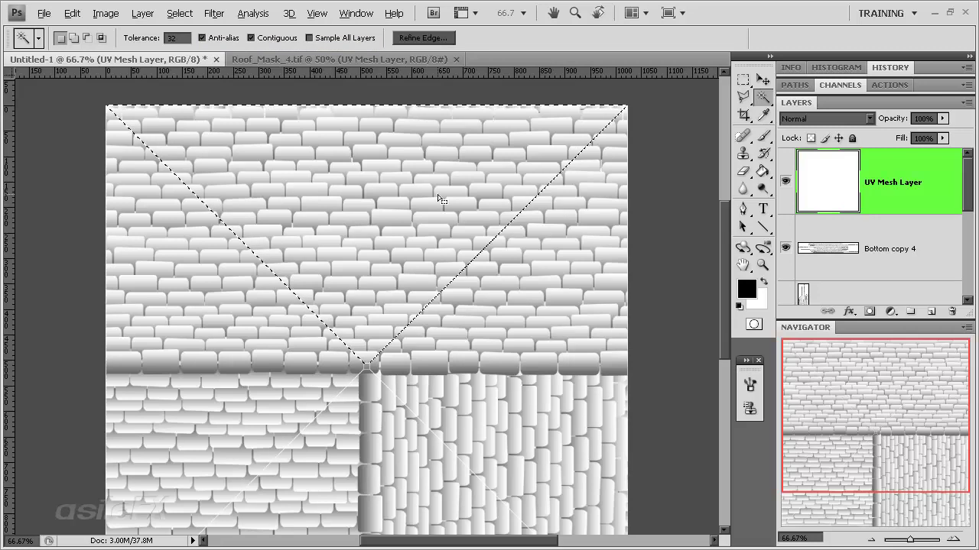
- Rename the Bottom copy 4 layer as a and the Bottom copy 3 layer as b
{"action": "left_click", "coordinate": [906, 246]}
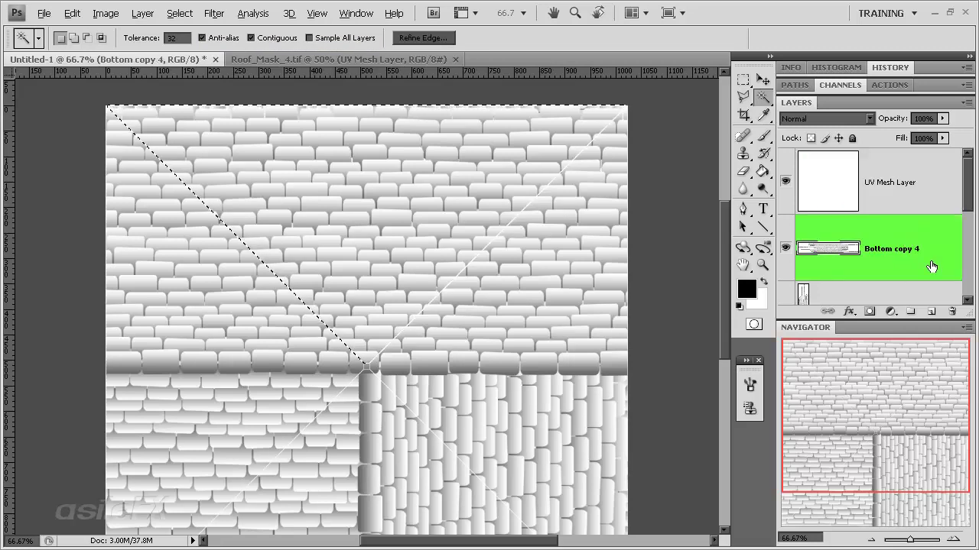
{"action": "scroll", "coordinate": [868, 237], "scroll_direction": "down", "scroll_amount": 1}
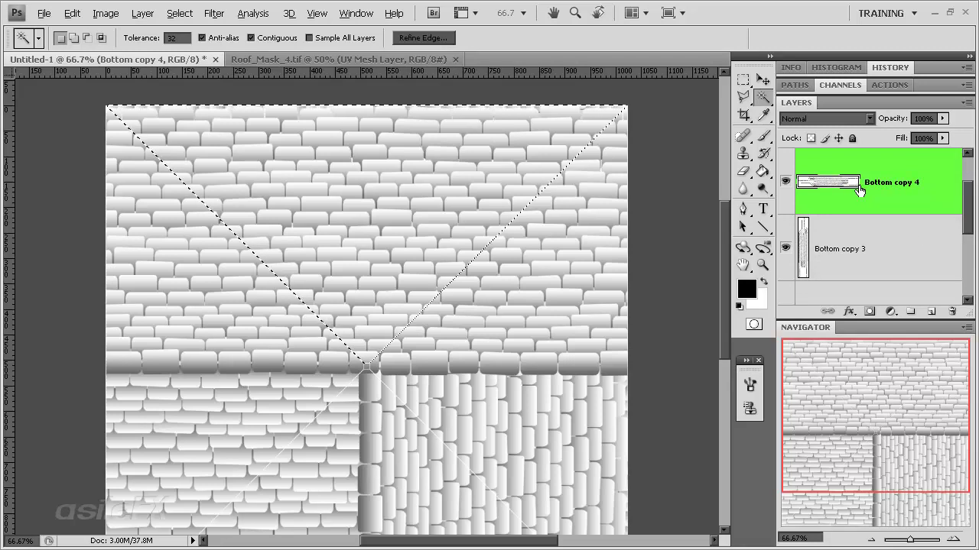
{"action": "double_click", "coordinate": [902, 183]}
{"action": "type", "text": "a"}
{"action": "key", "text": "Return"}
{"action": "double_click", "coordinate": [833, 249]}
{"action": "type", "text": "b"}
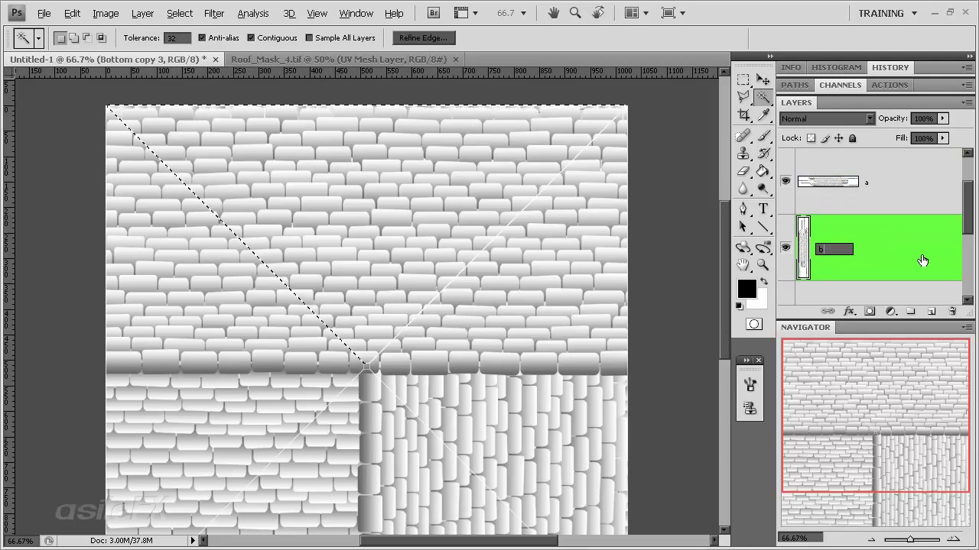
{"action": "key", "text": "Return"}
- Rename the Bottom copy 2 layer as c and the Bottom copy layer as d
{"action": "scroll", "coordinate": [918, 260], "scroll_direction": "down", "scroll_amount": 1}
{"action": "left_click", "coordinate": [901, 252]}
{"action": "double_click", "coordinate": [901, 249]}
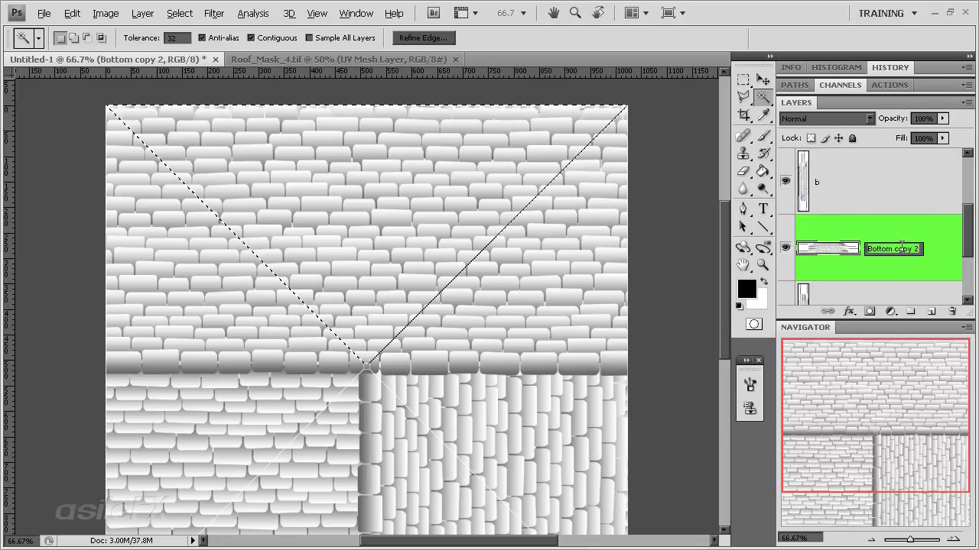
{"action": "type", "text": "c"}
{"action": "key", "text": "Return"}
{"action": "scroll", "coordinate": [925, 247], "scroll_direction": "down", "scroll_amount": 1}
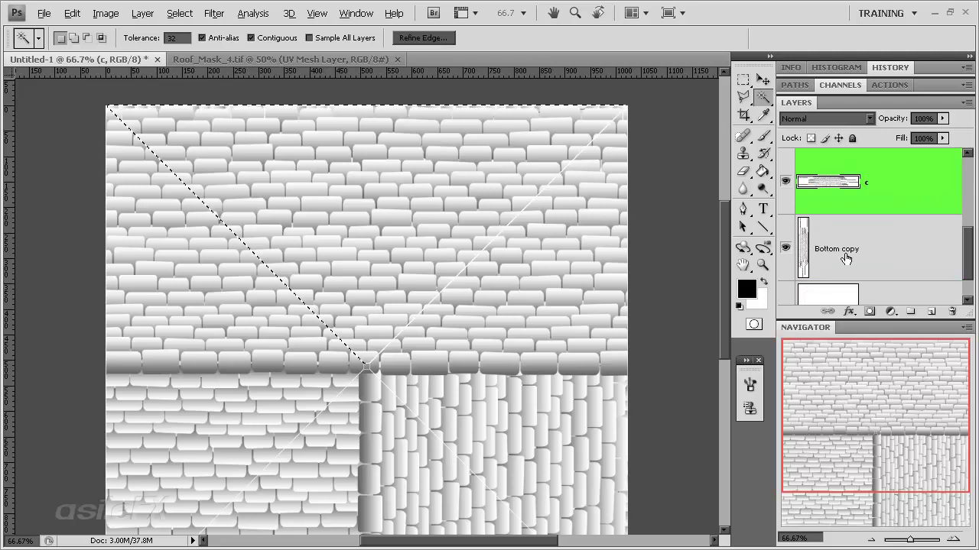
{"action": "left_click", "coordinate": [845, 254]}
{"action": "double_click", "coordinate": [845, 250]}
{"action": "type", "text": "d"}
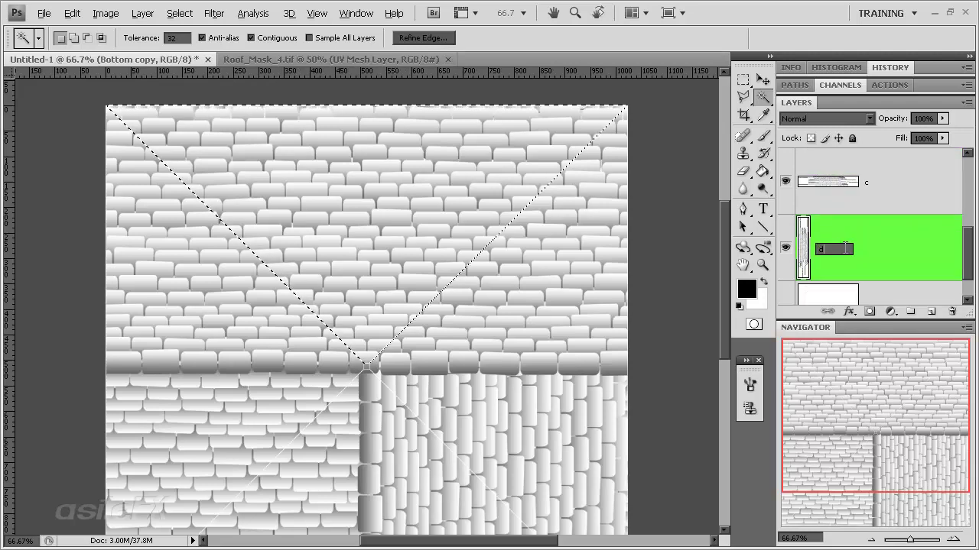
{"action": "key", "text": "Return"}
- Add a layer mask to layer a from the upper triangle selection
{"action": "scroll", "coordinate": [864, 253], "scroll_direction": "up", "scroll_amount": 2}
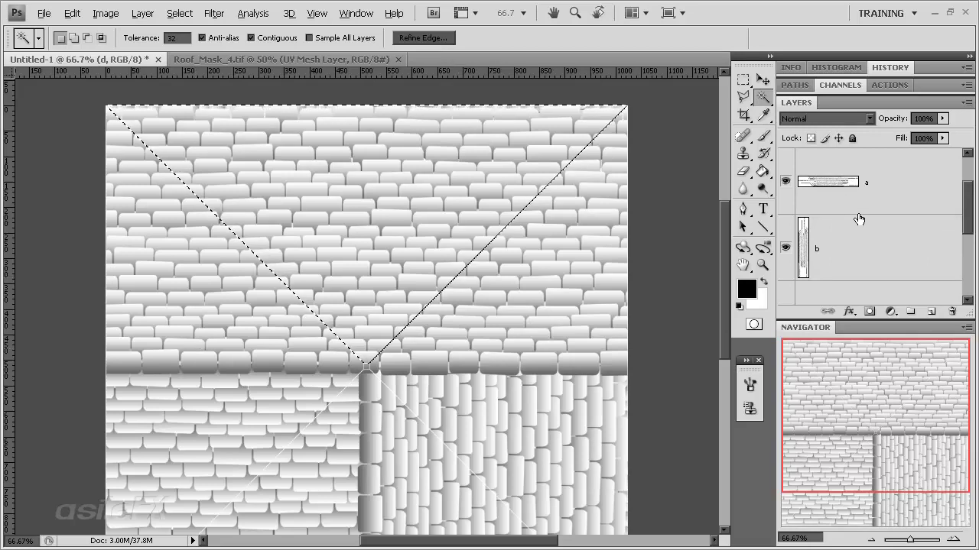
{"action": "scroll", "coordinate": [858, 219], "scroll_direction": "up", "scroll_amount": 1}
{"action": "left_click", "coordinate": [917, 247]}
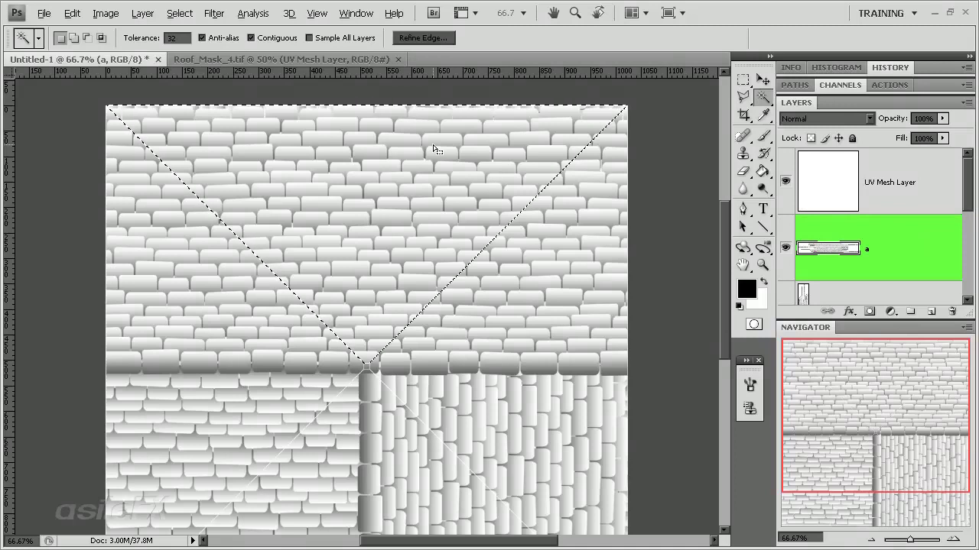
{"action": "left_click", "coordinate": [869, 312]}
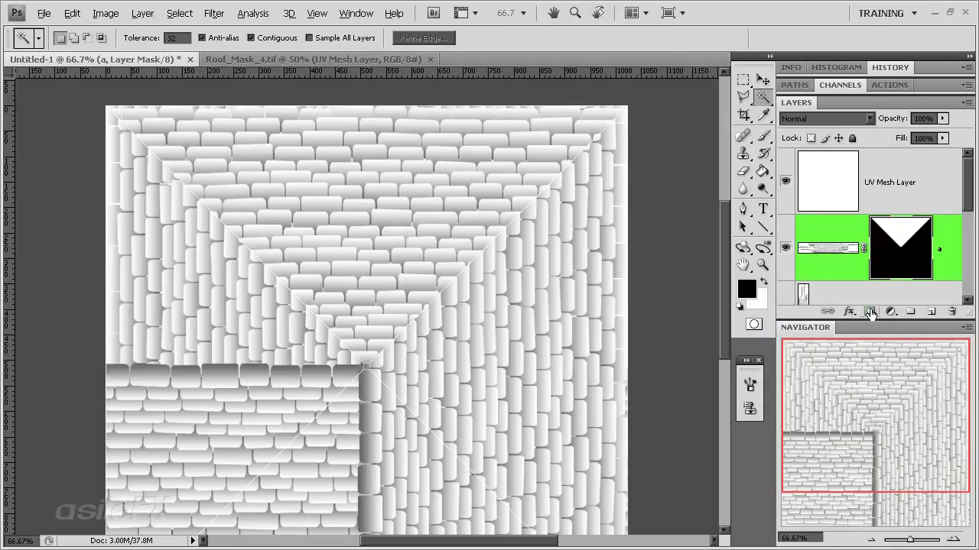
- Select the right-hand triangle on the UV Mesh Layer and add a layer mask from it to layer b
{"action": "left_click", "coordinate": [935, 197]}
{"action": "left_click", "coordinate": [493, 332]}
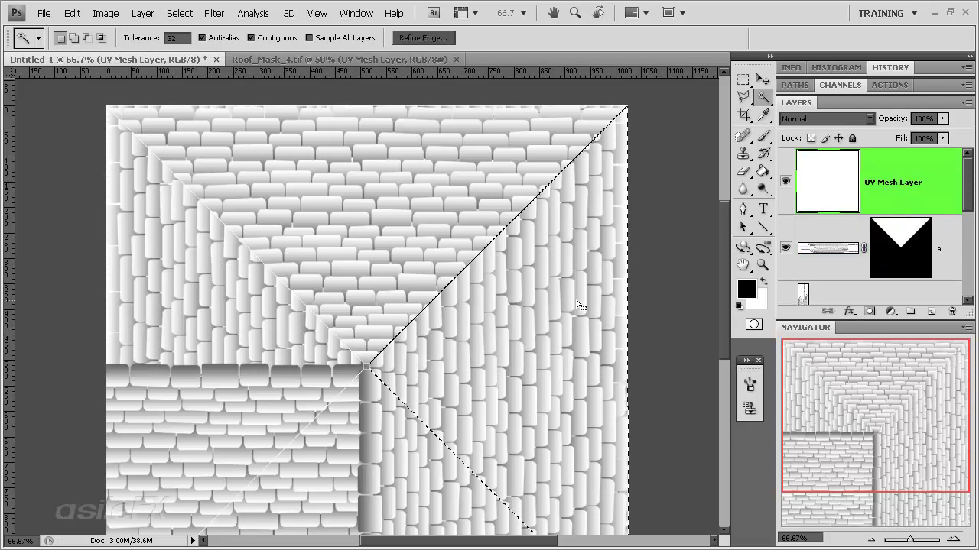
{"action": "scroll", "coordinate": [923, 218], "scroll_direction": "down", "scroll_amount": 3}
{"action": "left_click", "coordinate": [921, 216]}
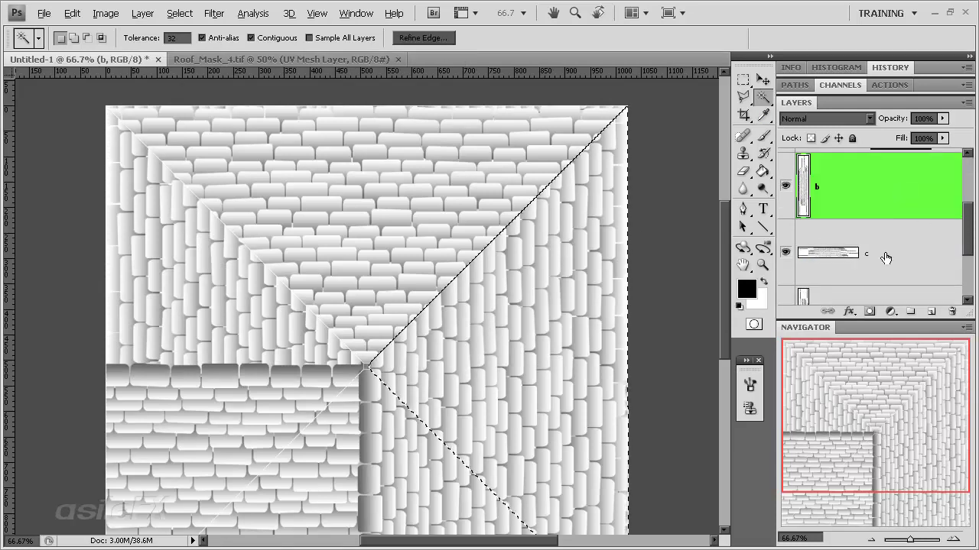
{"action": "left_click", "coordinate": [870, 312]}
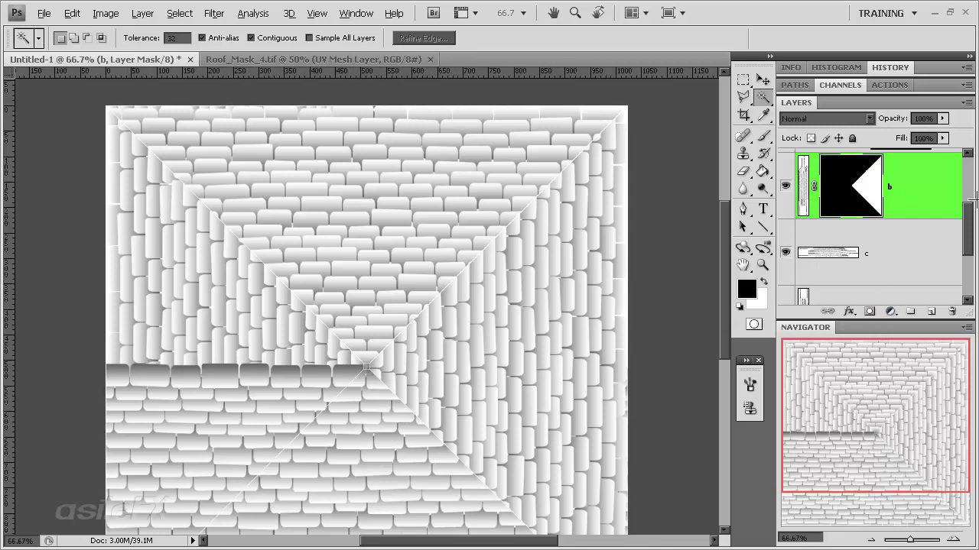
- Select the lower triangle on the UV Mesh Layer and add a layer mask from it to layer c
{"action": "scroll", "coordinate": [902, 202], "scroll_direction": "down", "scroll_amount": 1}
{"action": "left_click", "coordinate": [906, 198]}
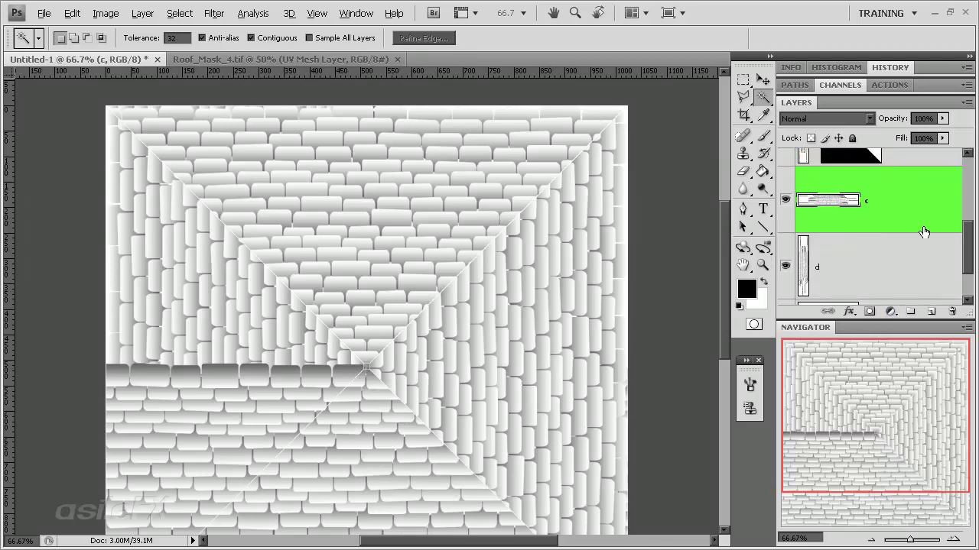
{"action": "scroll", "coordinate": [905, 198], "scroll_direction": "up", "scroll_amount": 4}
{"action": "left_click", "coordinate": [907, 191]}
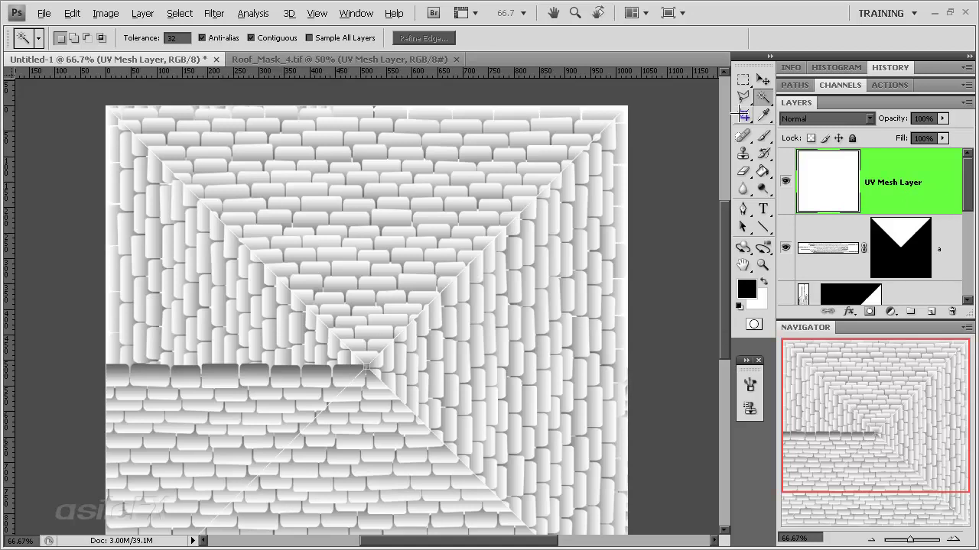
{"action": "left_click", "coordinate": [904, 253], "text": "ctrl"}
{"action": "scroll", "coordinate": [909, 229], "scroll_direction": "down", "scroll_amount": 3}
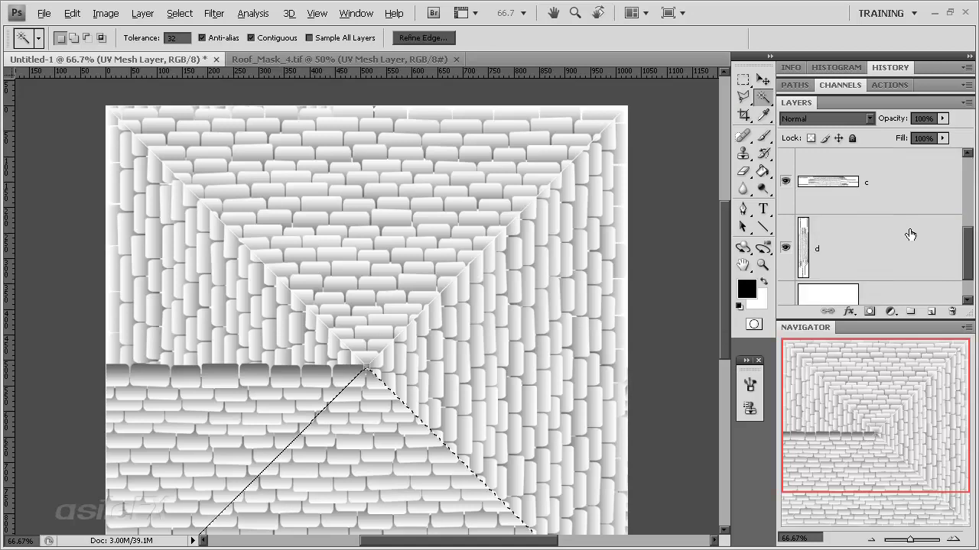
{"action": "left_click", "coordinate": [920, 208]}
{"action": "left_click", "coordinate": [870, 312]}
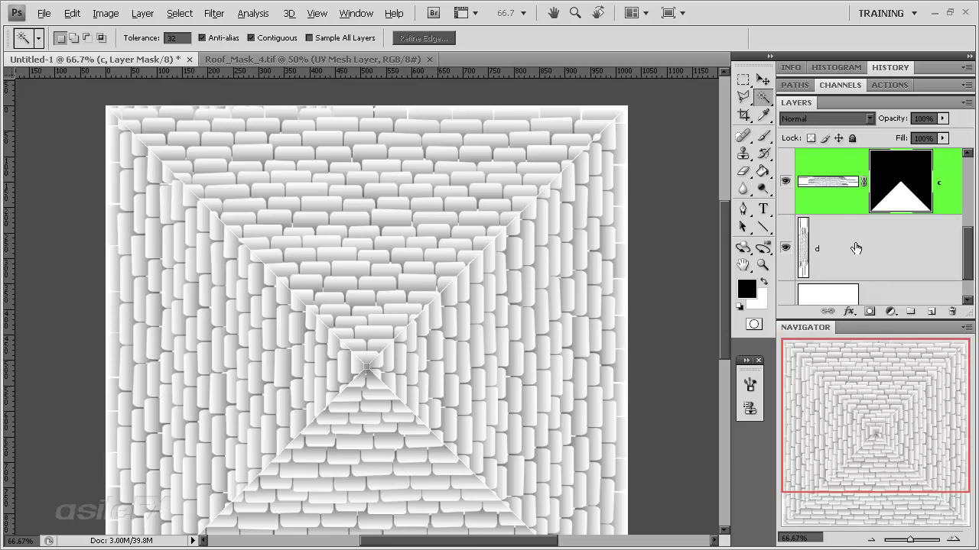
- Select the left-hand triangle on the UV Mesh Layer and add a layer mask from it to layer d
{"action": "scroll", "coordinate": [894, 252], "scroll_direction": "up", "scroll_amount": 3}
{"action": "left_click", "coordinate": [903, 176]}
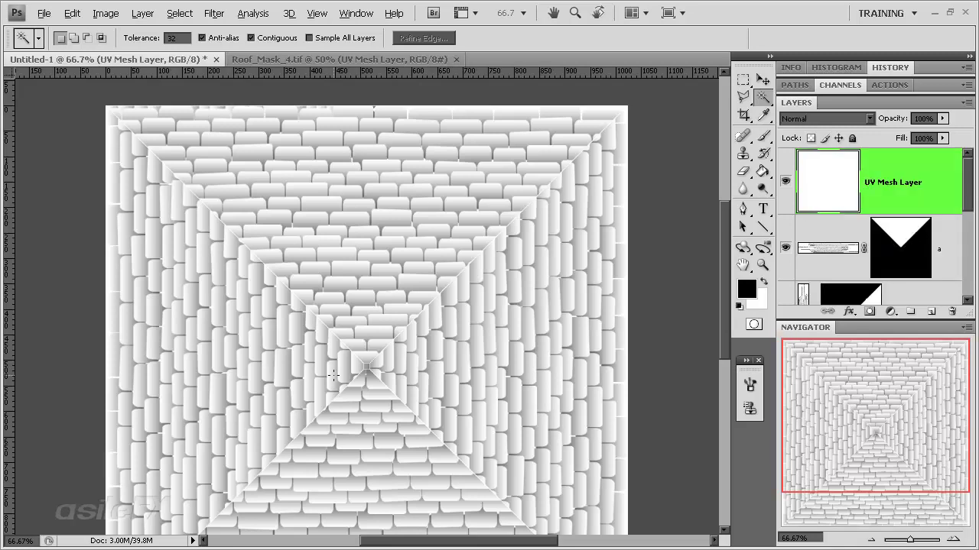
{"action": "left_click", "coordinate": [253, 348]}
{"action": "scroll", "coordinate": [921, 256], "scroll_direction": "down", "scroll_amount": 3}
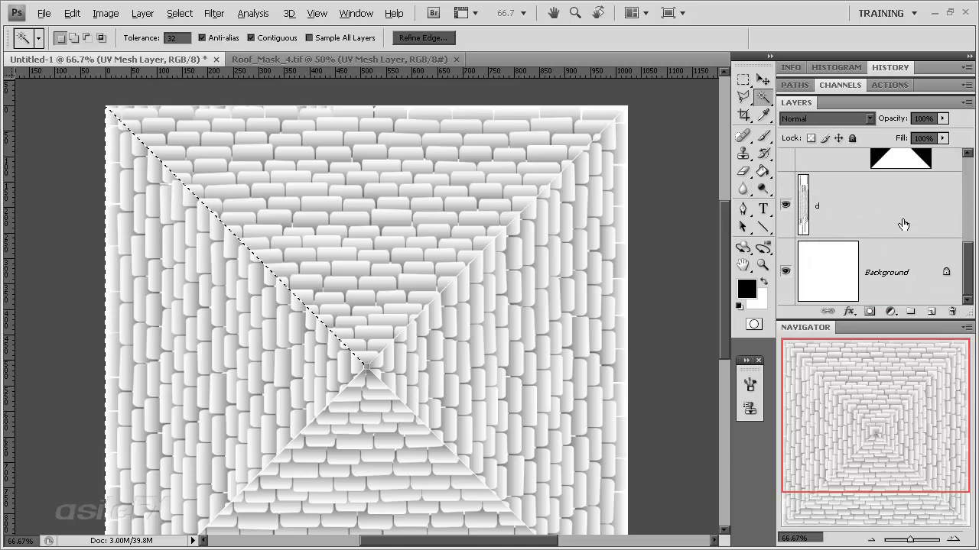
{"action": "left_click", "coordinate": [904, 222]}
{"action": "left_click", "coordinate": [869, 311]}
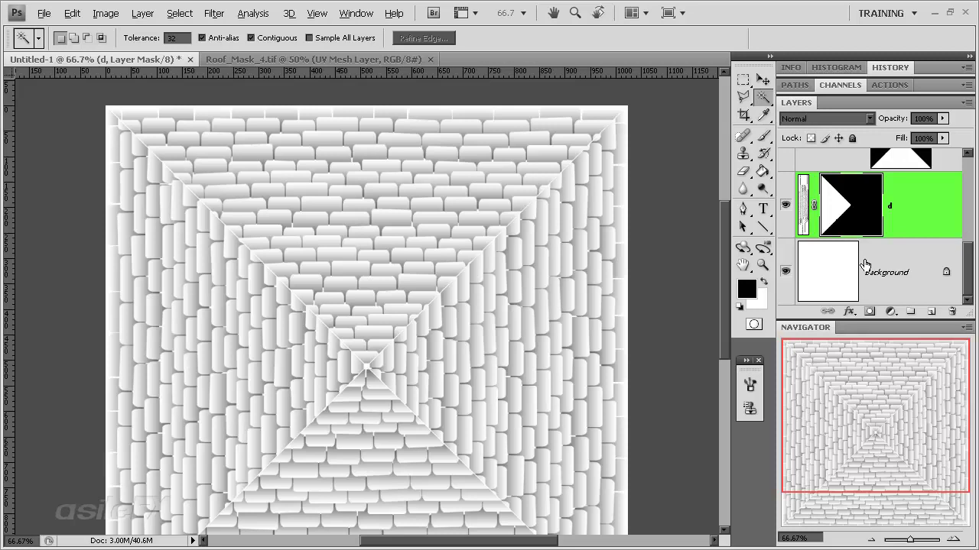
- Unlink the layer masks of layers a, b, c and d from their tile images
{"action": "scroll", "coordinate": [879, 255], "scroll_direction": "up", "scroll_amount": 3}
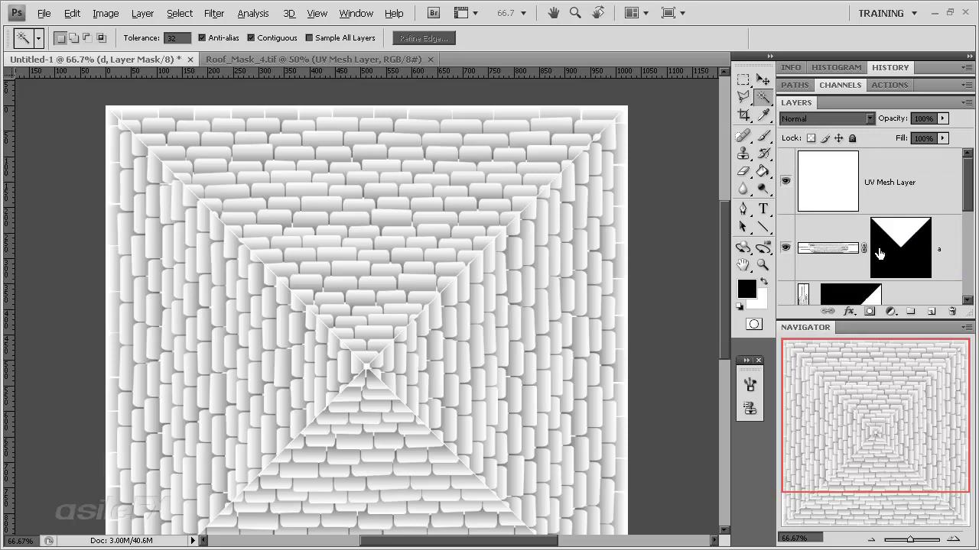
{"action": "left_click", "coordinate": [918, 184]}
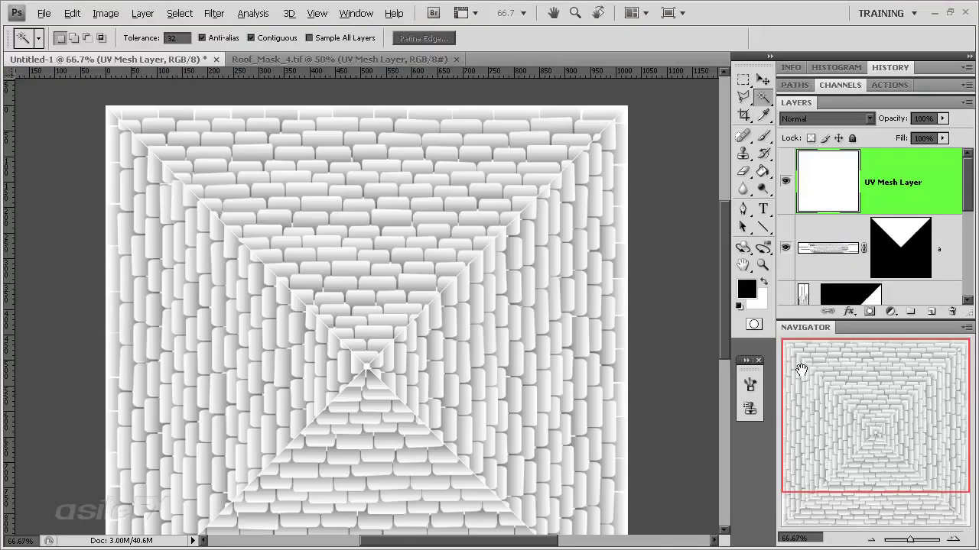
{"action": "left_click_drag", "start_coordinate": [802, 370], "coordinate": [840, 410]}
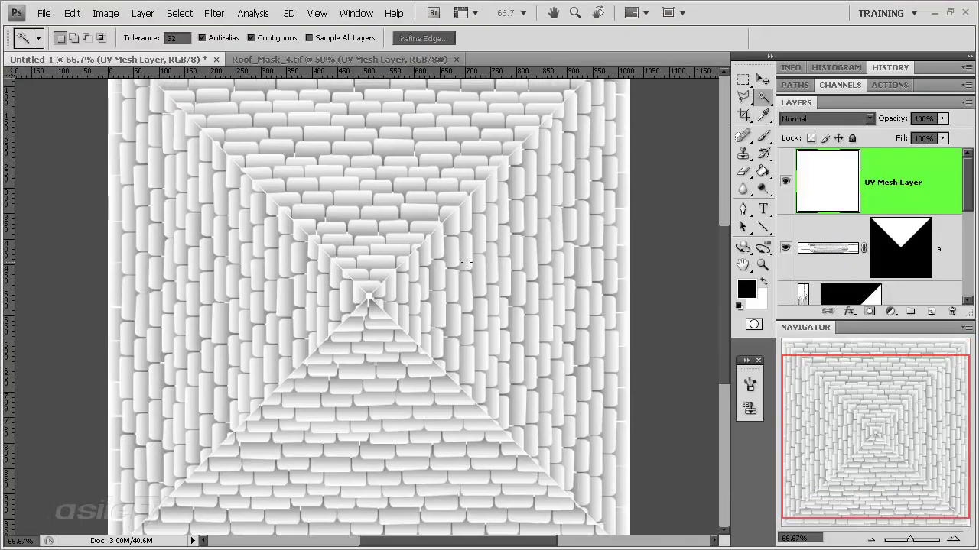
{"action": "mouse_move", "coordinate": [830, 448]}
{"action": "left_mouse_down"}
{"action": "mouse_move", "coordinate": [826, 431]}
{"action": "mouse_move", "coordinate": [833, 440]}
{"action": "left_mouse_up"}
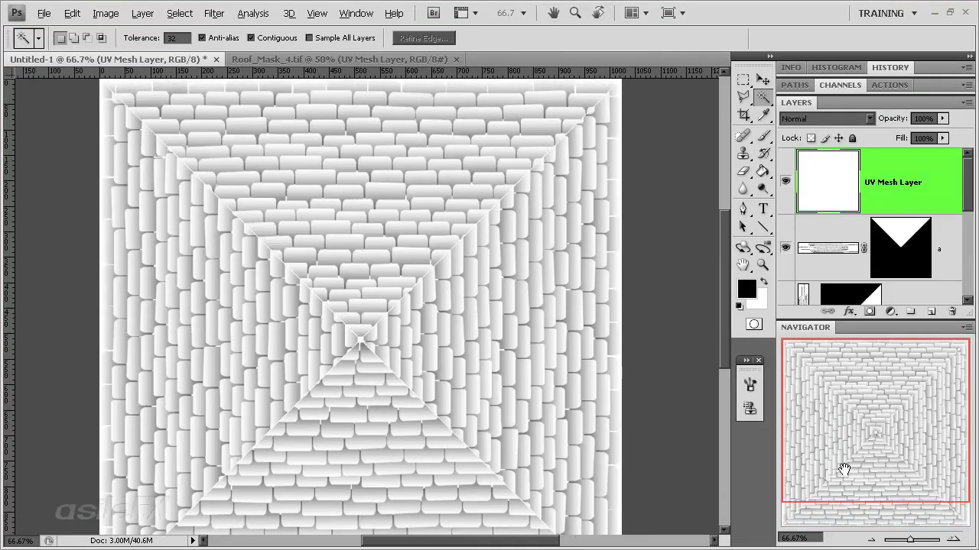
{"action": "left_click", "coordinate": [865, 260]}
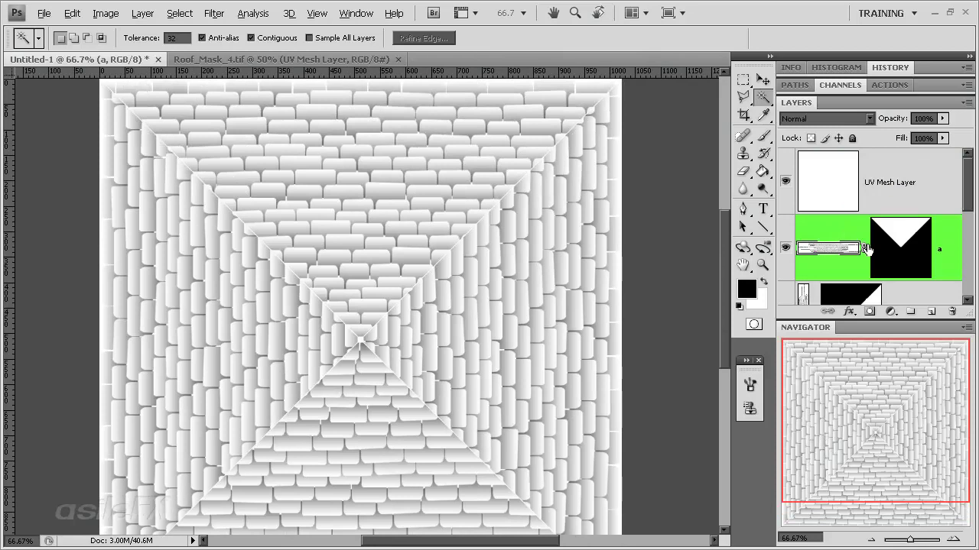
{"action": "scroll", "coordinate": [864, 252], "scroll_direction": "down", "scroll_amount": 1}
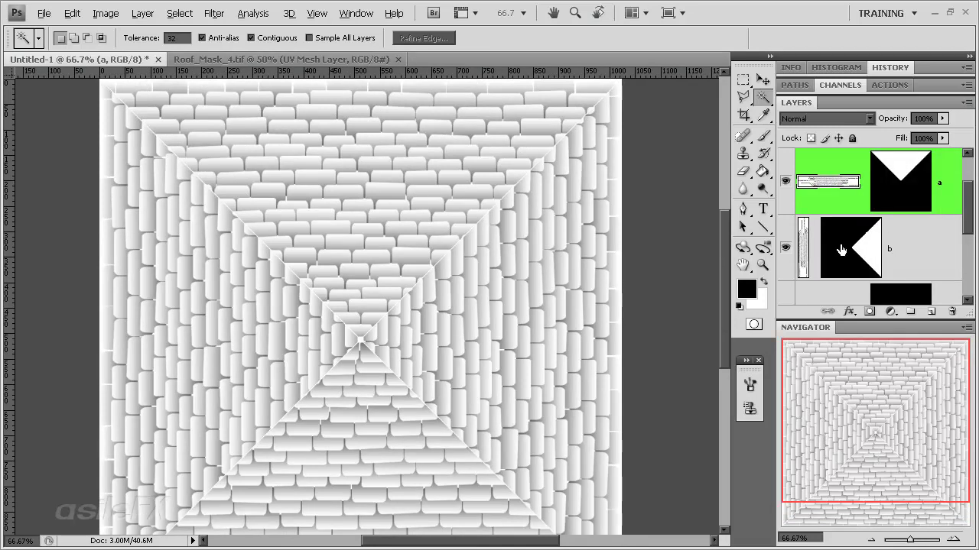
{"action": "scroll", "coordinate": [851, 243], "scroll_direction": "down", "scroll_amount": 1}
{"action": "scroll", "coordinate": [862, 243], "scroll_direction": "down", "scroll_amount": 1}
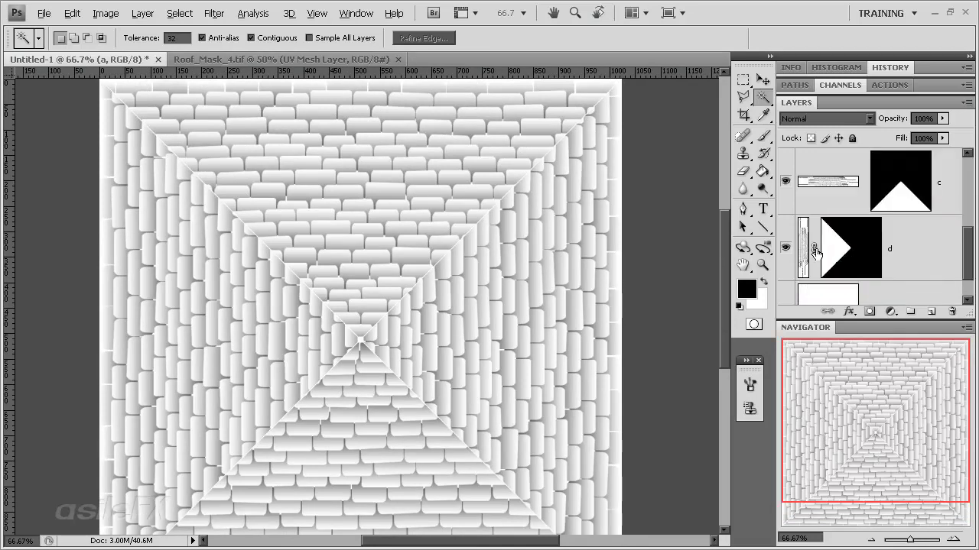
{"action": "scroll", "coordinate": [862, 243], "scroll_direction": "down", "scroll_amount": 1}
{"action": "scroll", "coordinate": [856, 240], "scroll_direction": "up", "scroll_amount": 3}
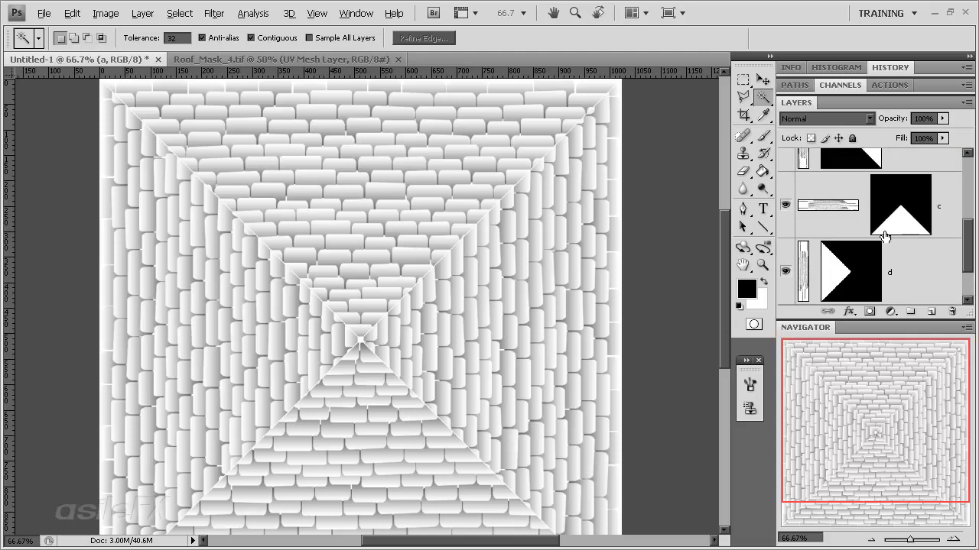
{"action": "scroll", "coordinate": [838, 268], "scroll_direction": "up", "scroll_amount": 1}
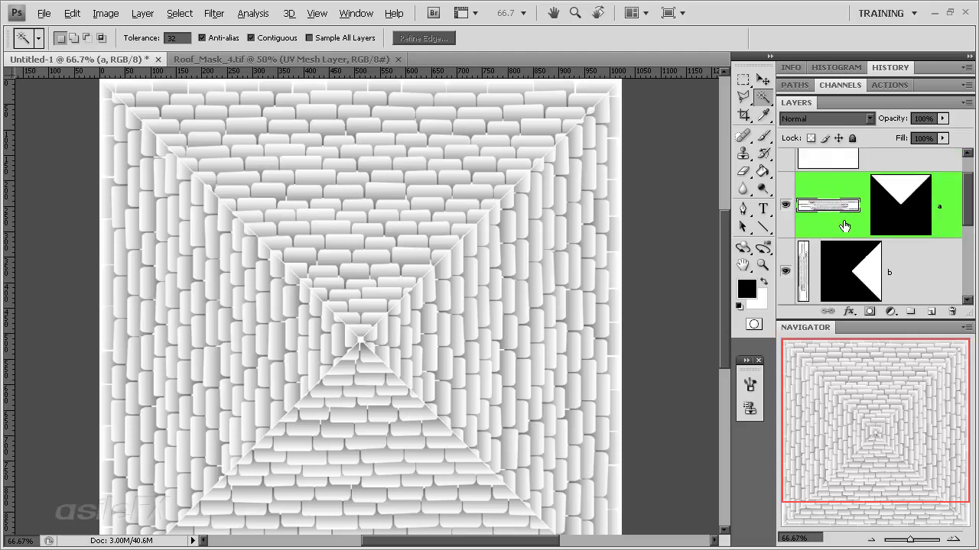
- Shift the tiles of layer a within its upper triangle mask and those of layer b within its right-hand mask
{"action": "key", "text": "v"}
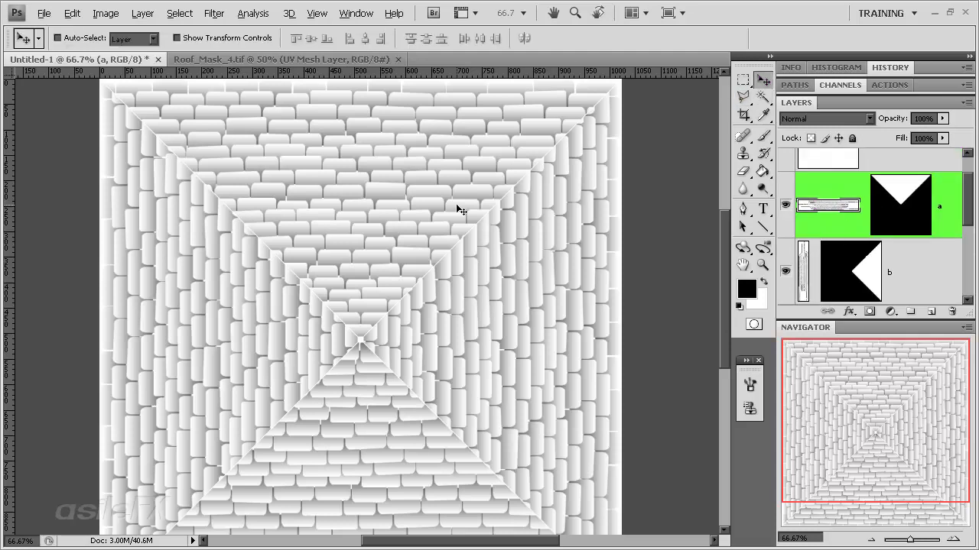
{"action": "left_click_drag", "start_coordinate": [462, 210], "coordinate": [375, 306]}
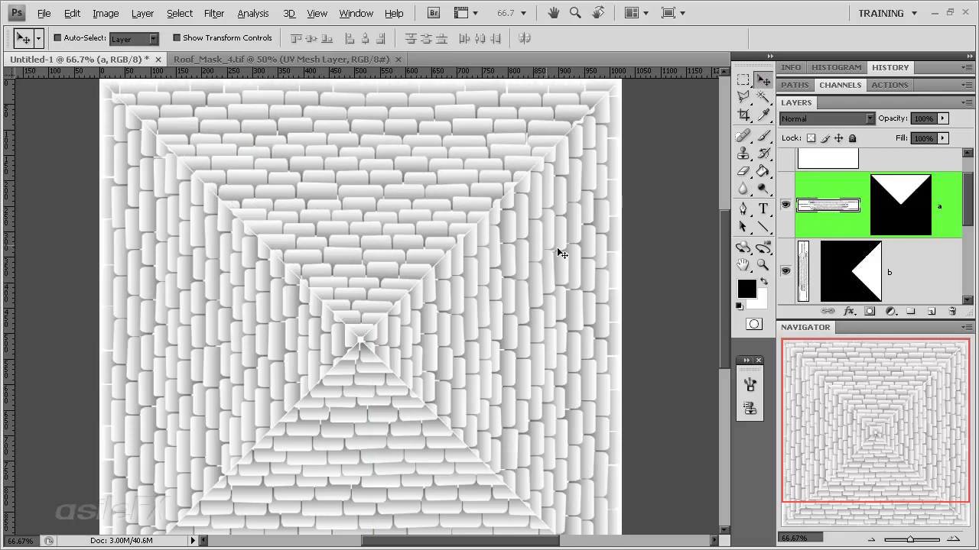
{"action": "left_click", "coordinate": [805, 257]}
{"action": "left_click_drag", "start_coordinate": [578, 299], "coordinate": [520, 330]}
- Turn off snapping and fine-tune the position of layer b's tiles within the right-hand triangle
{"action": "left_click", "coordinate": [313, 13]}
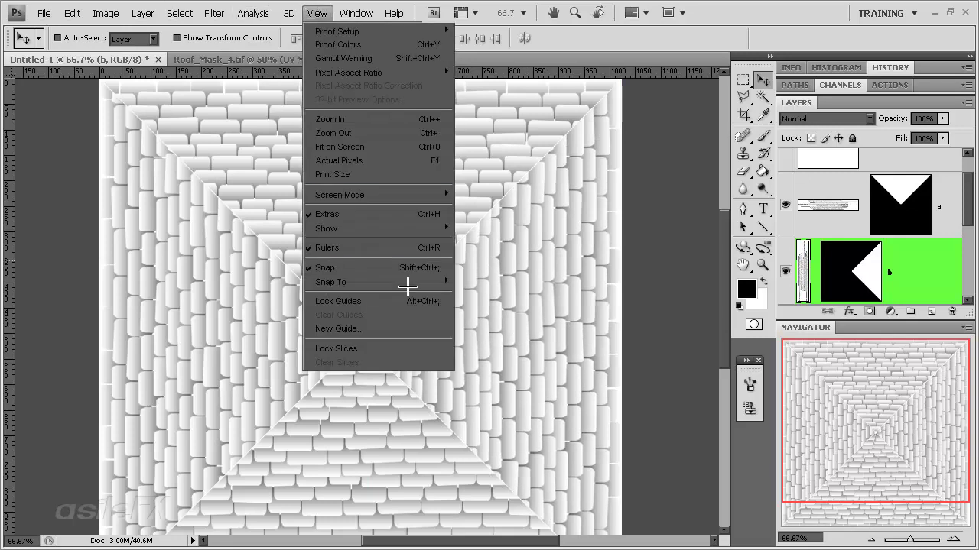
{"action": "left_click", "coordinate": [407, 271]}
{"action": "left_click_drag", "start_coordinate": [543, 294], "coordinate": [555, 320]}
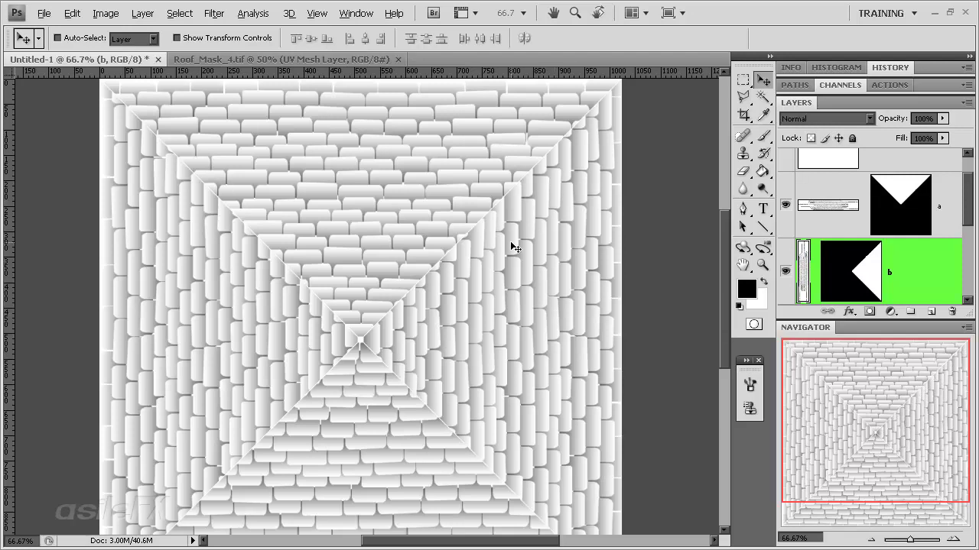
- Shift the tiles of layer c within its lower triangle mask to vary their alignment with the neighbouring sides
{"action": "scroll", "coordinate": [914, 266], "scroll_direction": "down", "scroll_amount": 1}
{"action": "left_click", "coordinate": [826, 275]}
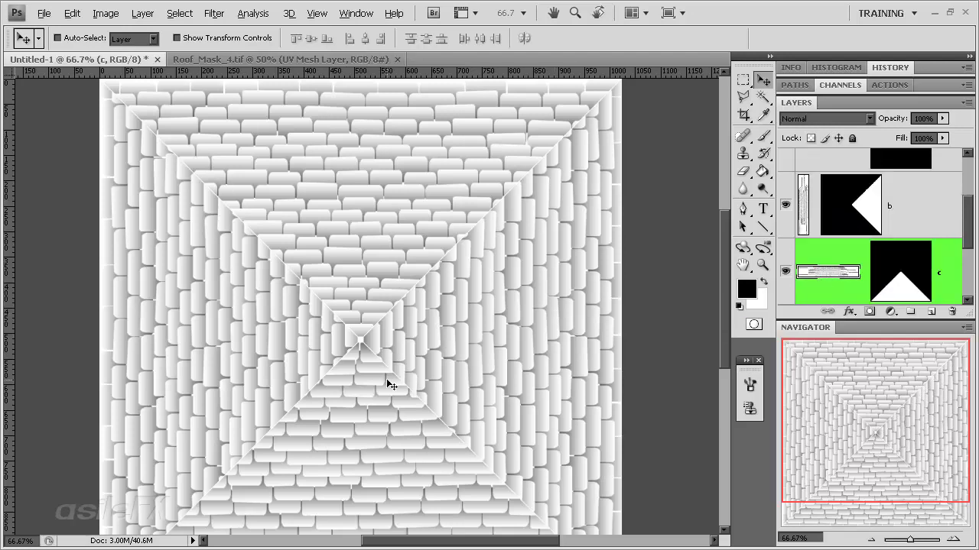
{"action": "mouse_move", "coordinate": [386, 379]}
{"action": "left_mouse_down"}
{"action": "mouse_move", "coordinate": [388, 398]}
{"action": "mouse_move", "coordinate": [390, 373]}
{"action": "left_mouse_up"}
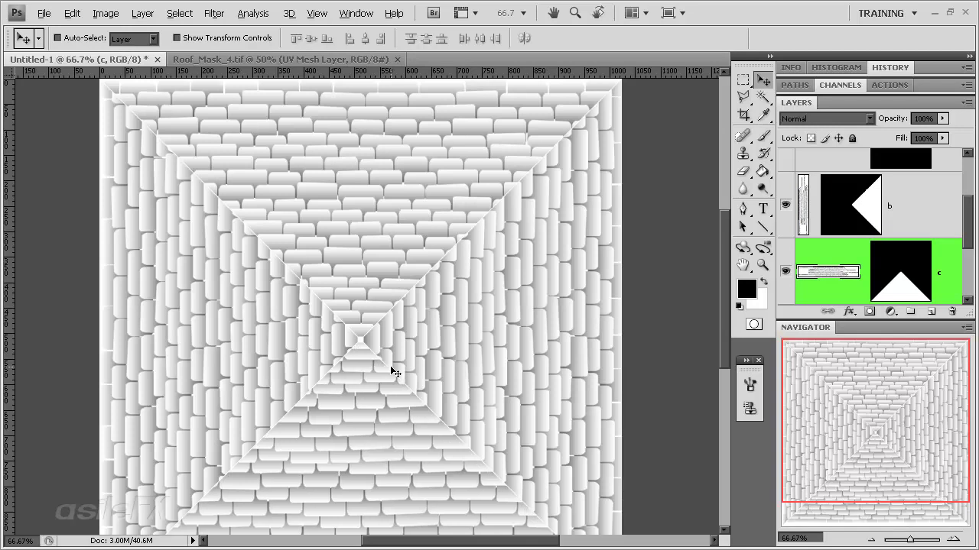
{"action": "scroll", "coordinate": [727, 288], "scroll_direction": "down", "scroll_amount": 4}
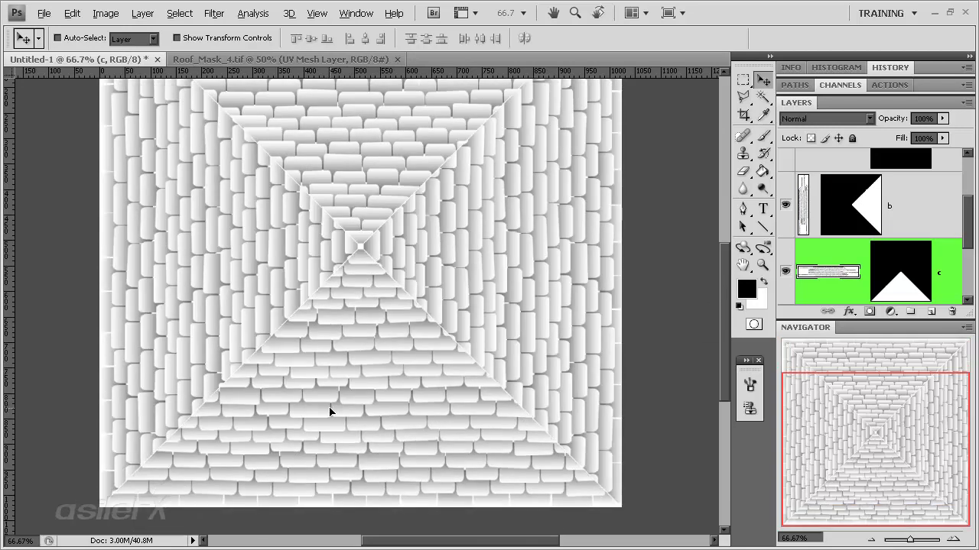
{"action": "left_click_drag", "start_coordinate": [329, 407], "coordinate": [374, 398]}
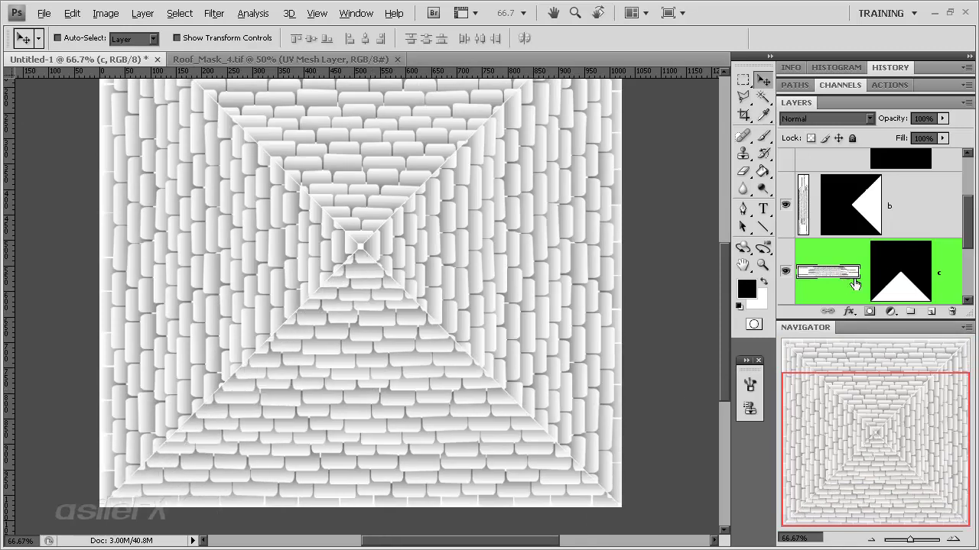
- Flip the tiles of layer d horizontally within the left-hand triangle using Free Transform
{"action": "scroll", "coordinate": [899, 249], "scroll_direction": "down", "scroll_amount": 2}
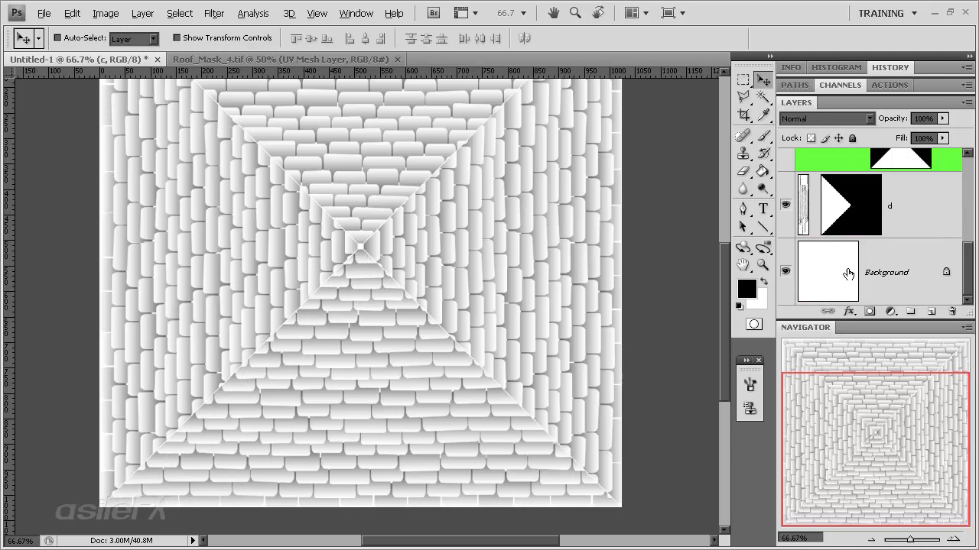
{"action": "left_click", "coordinate": [801, 218]}
{"action": "key", "text": "ctrl+t"}
{"action": "right_click", "coordinate": [183, 207]}
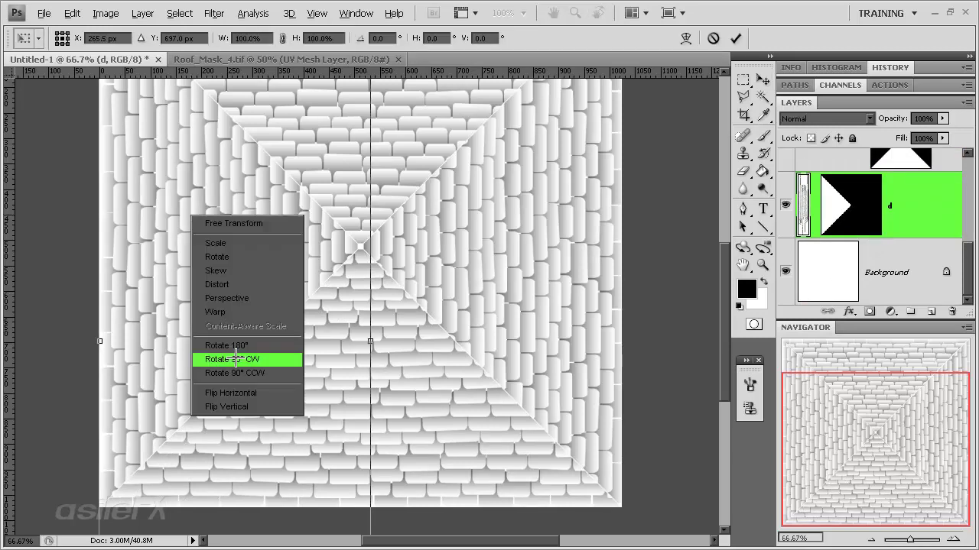
{"action": "left_click", "coordinate": [237, 397]}
{"action": "key", "text": "Return"}
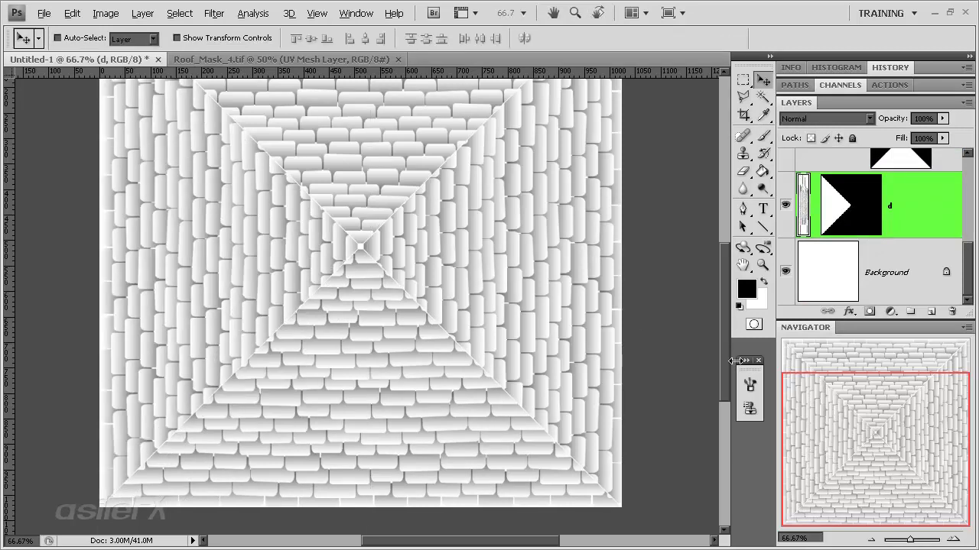
- Try out a horizontal guide across the roof texture at 50% zoom and remove it
{"action": "left_click_drag", "start_coordinate": [721, 371], "coordinate": [727, 339]}
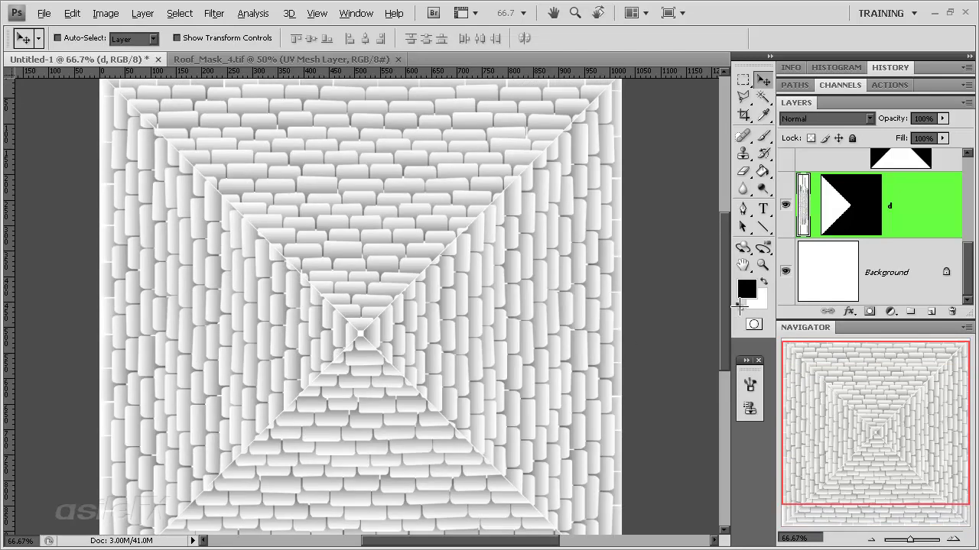
{"action": "left_click_drag", "start_coordinate": [721, 313], "coordinate": [722, 317]}
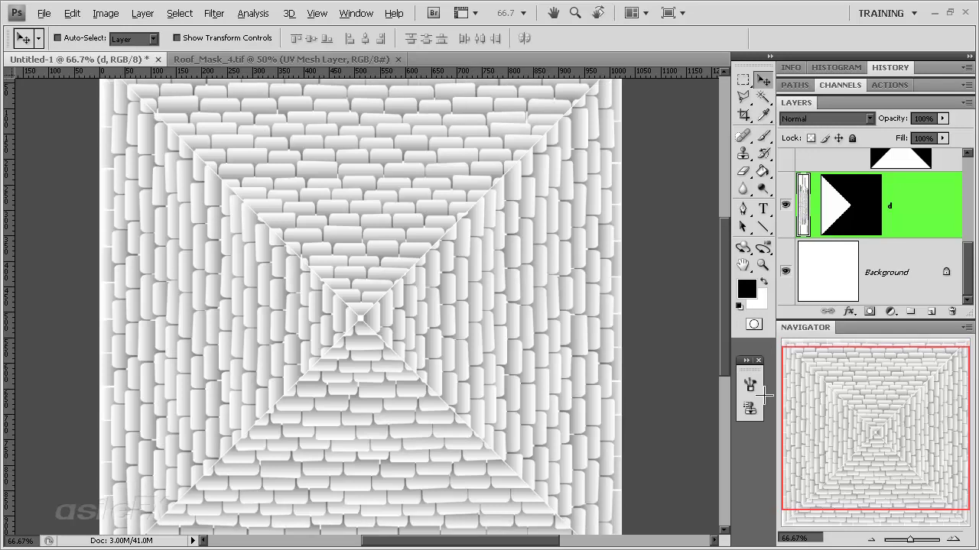
{"action": "left_click", "coordinate": [872, 521]}
{"action": "left_click_drag", "start_coordinate": [884, 466], "coordinate": [884, 449]}
{"action": "left_click", "coordinate": [871, 539]}
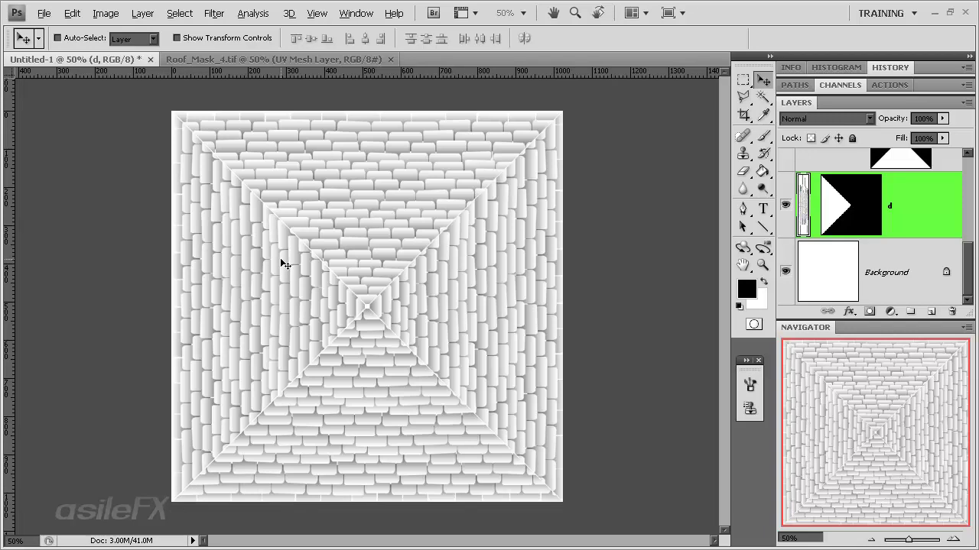
{"action": "left_click_drag", "start_coordinate": [421, 73], "coordinate": [420, 308]}
{"action": "left_click_drag", "start_coordinate": [393, 306], "coordinate": [419, 183]}
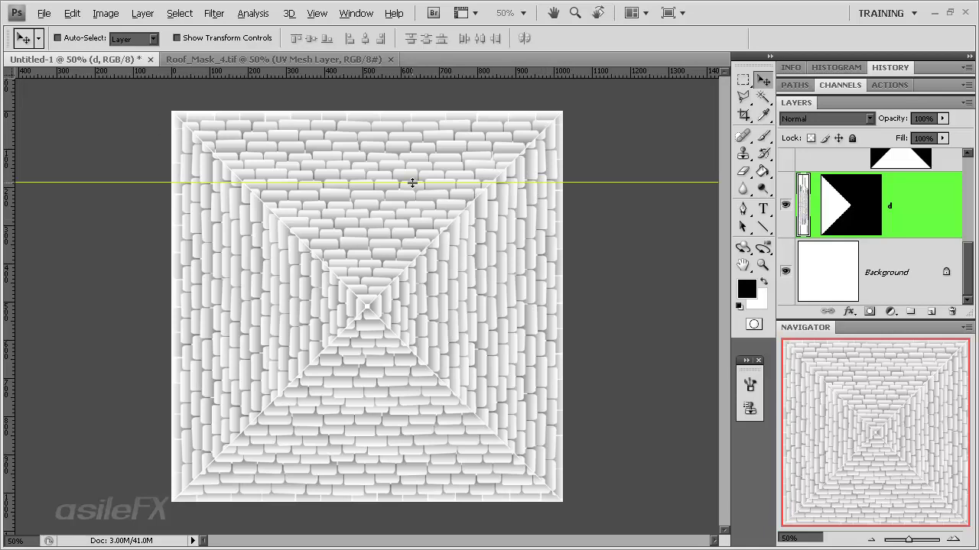
{"action": "left_click_drag", "start_coordinate": [412, 184], "coordinate": [428, 71]}
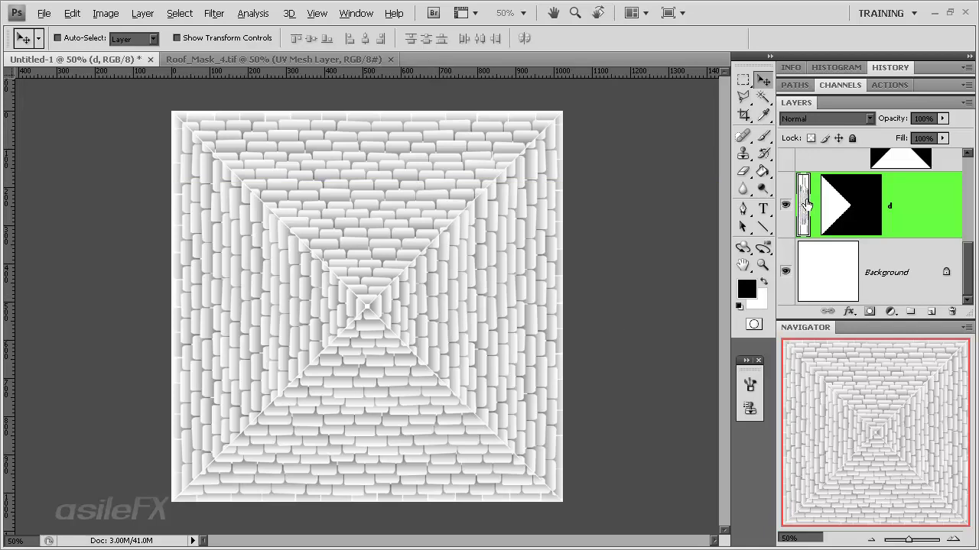
- Try scaling layer d's tiles to 66.9% width from their outer edge and undo the transform
{"action": "key", "text": "ctrl+t"}
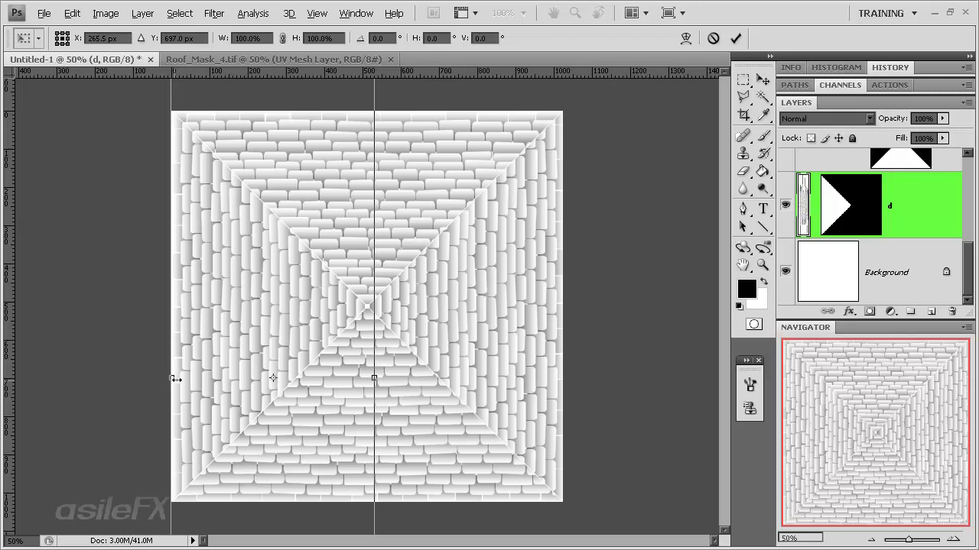
{"action": "left_click_drag", "start_coordinate": [175, 378], "coordinate": [238, 357]}
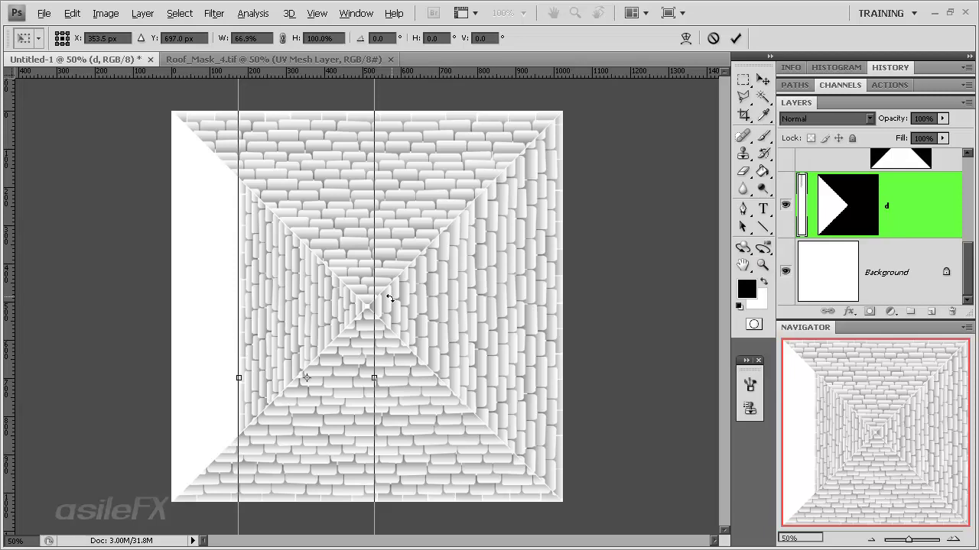
{"action": "key", "text": "Return"}
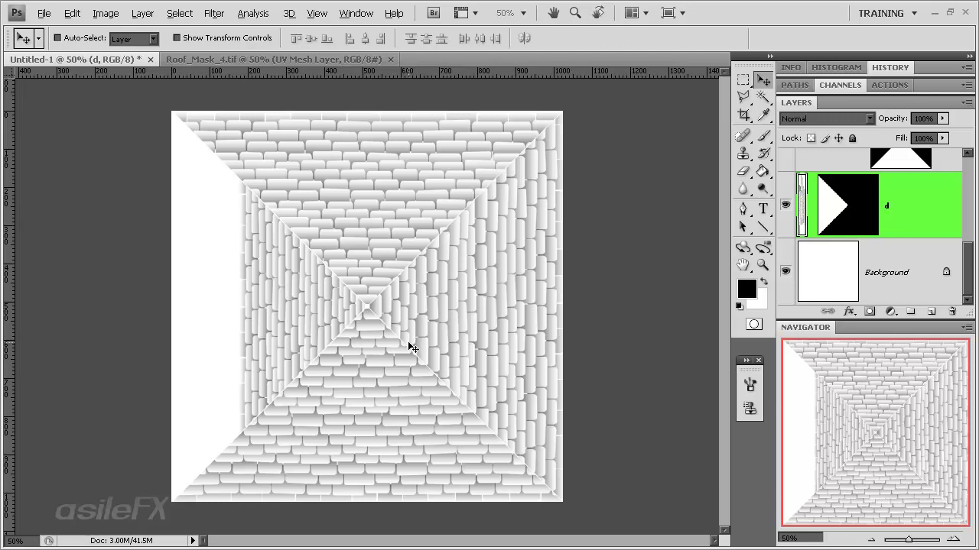
{"action": "key", "text": "ctrl+z"}
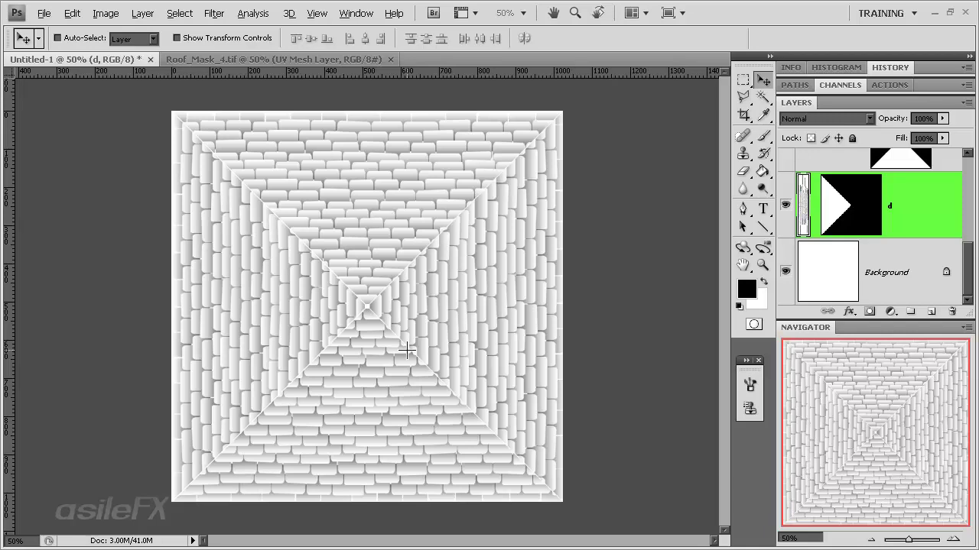
- Fill the Background layer with black using the Paint Bucket tool
{"action": "left_click", "coordinate": [883, 267]}
{"action": "left_click", "coordinate": [762, 171]}
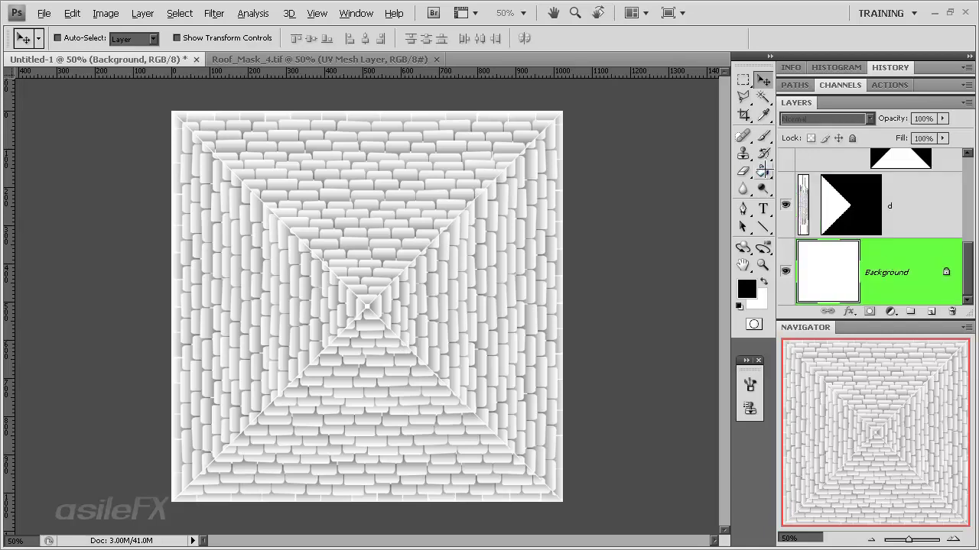
{"action": "left_click", "coordinate": [419, 309]}
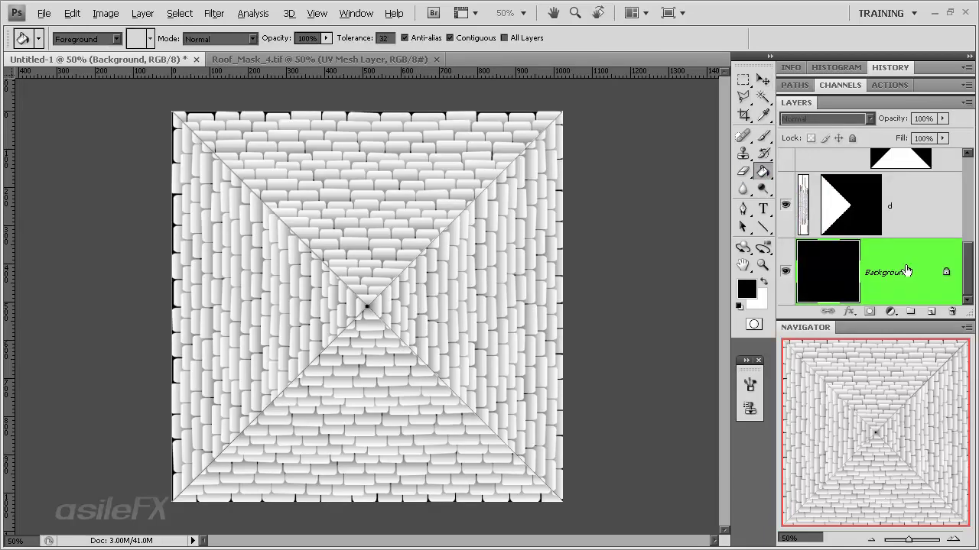
- Hide the UV Mesh Layer above the four tile layers
{"action": "scroll", "coordinate": [903, 275], "scroll_direction": "up", "scroll_amount": 2}
{"action": "left_click", "coordinate": [785, 181]}
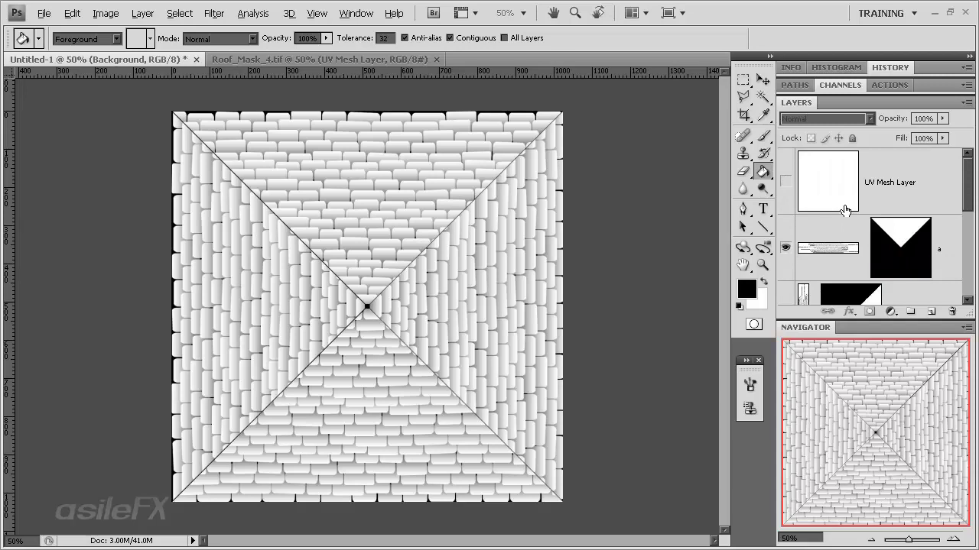
{"action": "scroll", "coordinate": [845, 210], "scroll_direction": "down", "scroll_amount": 2}
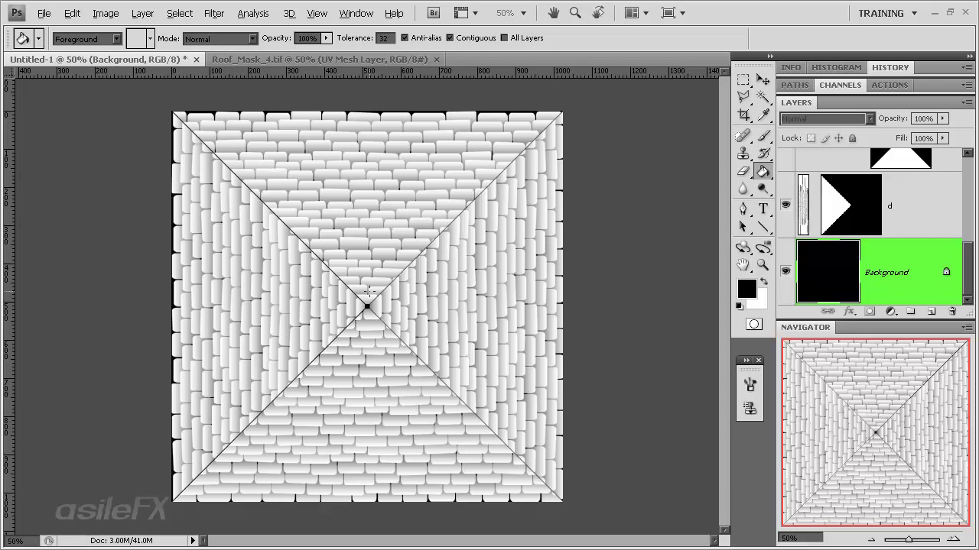
- Open the Roof_Template_Tiles file from the Photoshop folder inside tex
{"action": "left_click", "coordinate": [44, 13]}
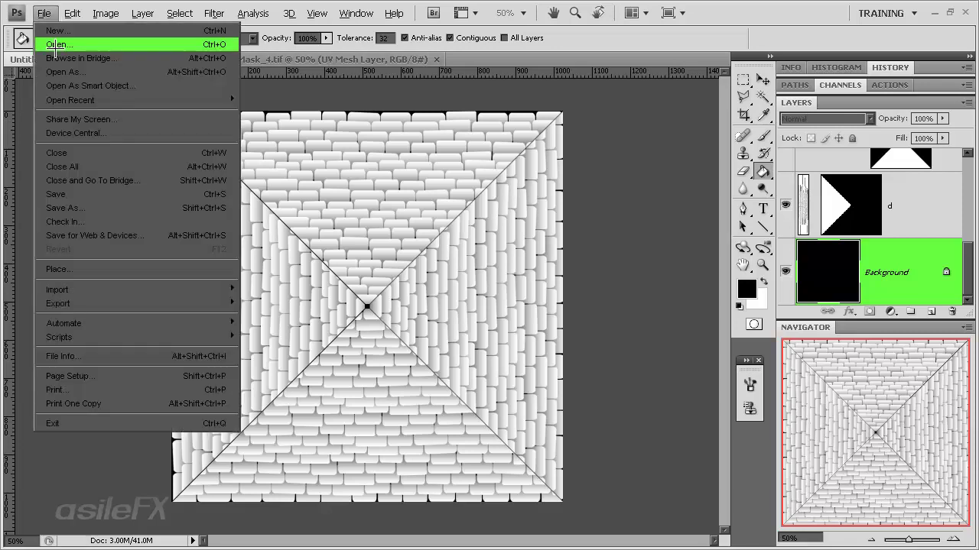
{"action": "left_click", "coordinate": [56, 44]}
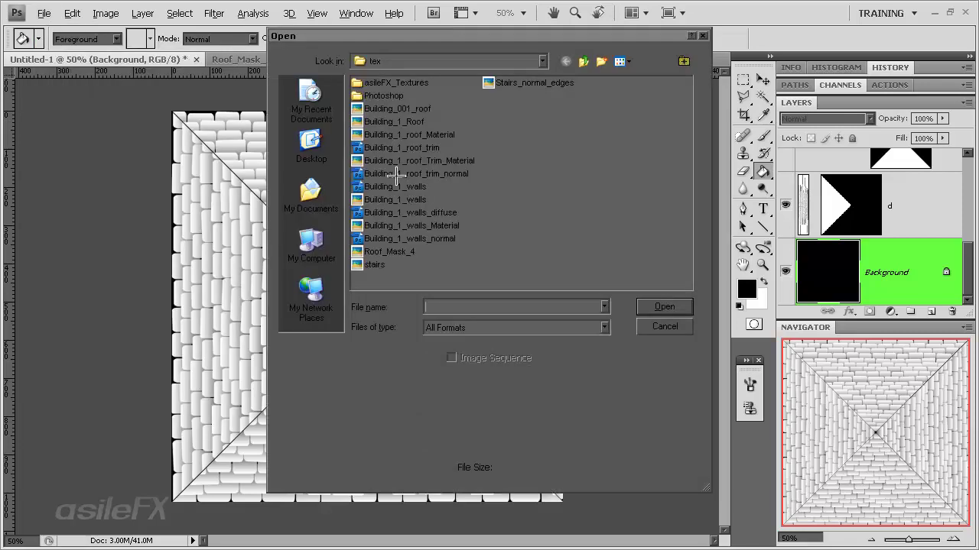
{"action": "double_click", "coordinate": [397, 94]}
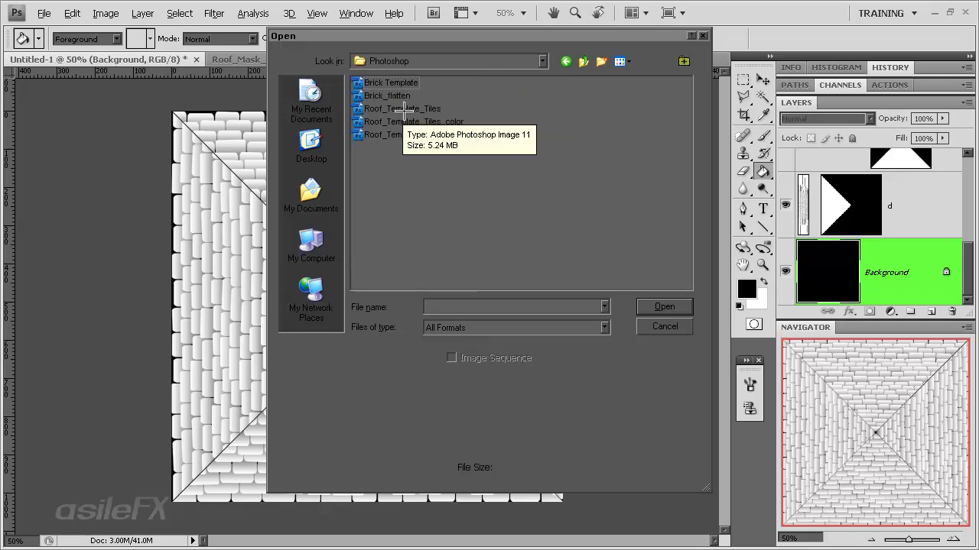
{"action": "left_click", "coordinate": [403, 110]}
{"action": "left_click", "coordinate": [665, 307]}
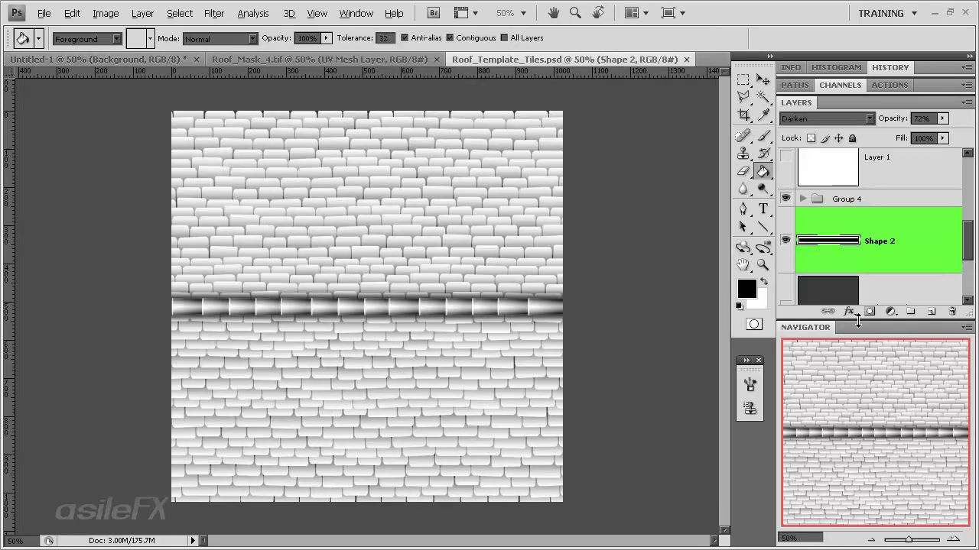
- Check that Group 4 holds the ridge cap strip, duplicate the group and merge the copy into a single layer
{"action": "left_click", "coordinate": [786, 199]}
{"action": "left_click", "coordinate": [785, 199]}
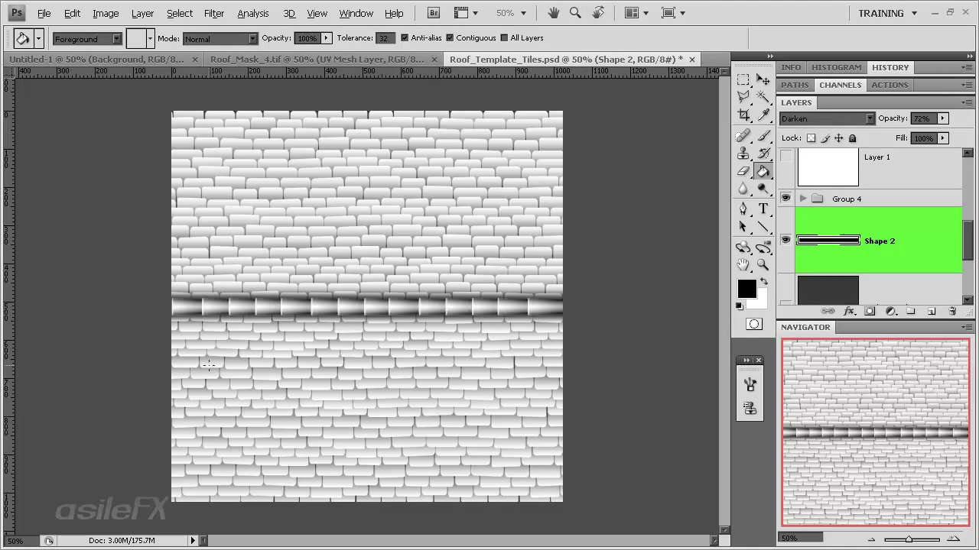
{"action": "left_click", "coordinate": [786, 199]}
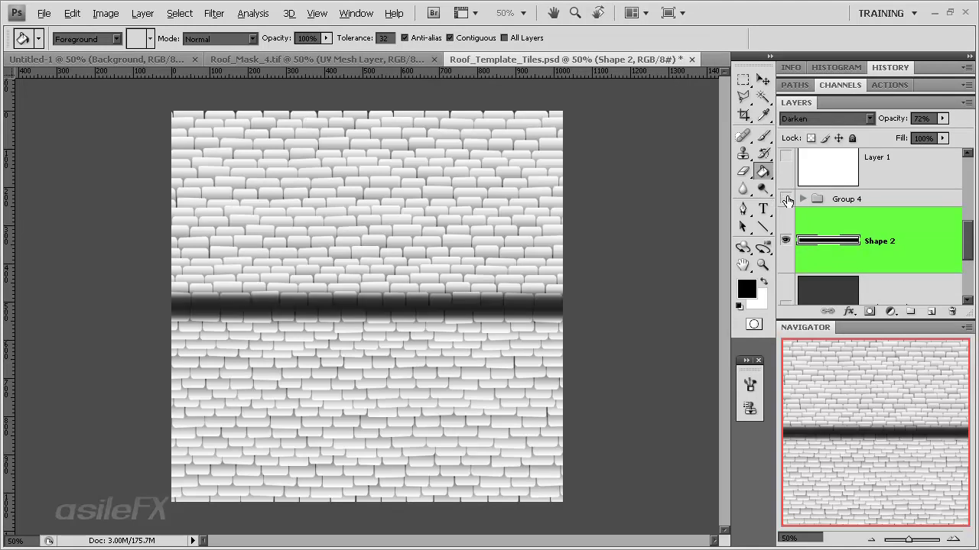
{"action": "left_click", "coordinate": [785, 198]}
{"action": "left_click_drag", "start_coordinate": [888, 200], "coordinate": [932, 312]}
{"action": "right_click", "coordinate": [893, 198]}
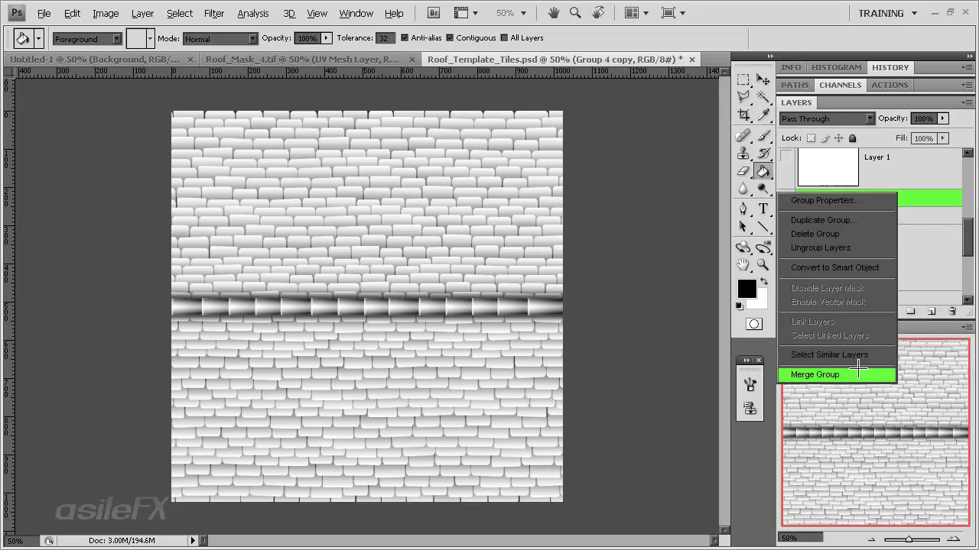
{"action": "left_click", "coordinate": [837, 374]}
- Duplicate the merged Group 4 copy layer into the Untitled-1 document
{"action": "right_click", "coordinate": [902, 222]}
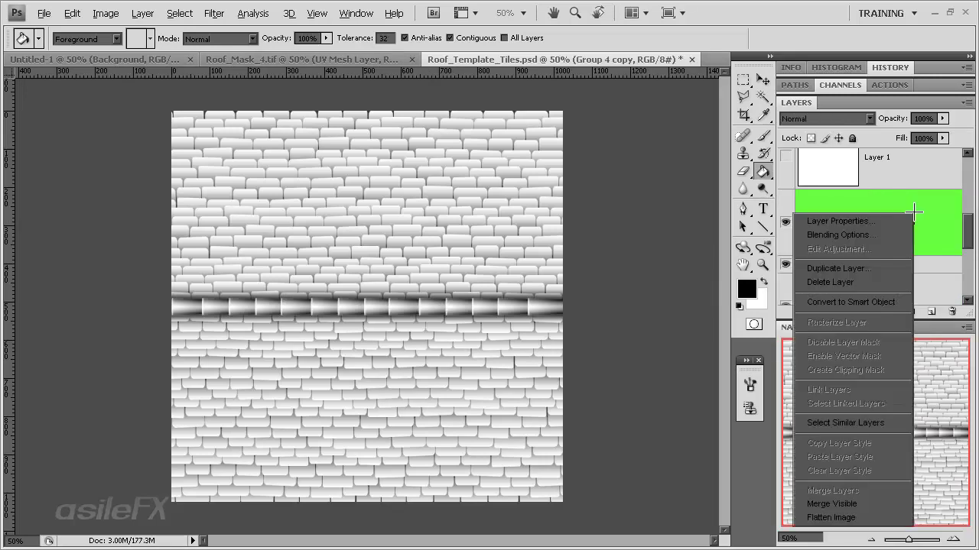
{"action": "left_click", "coordinate": [871, 272]}
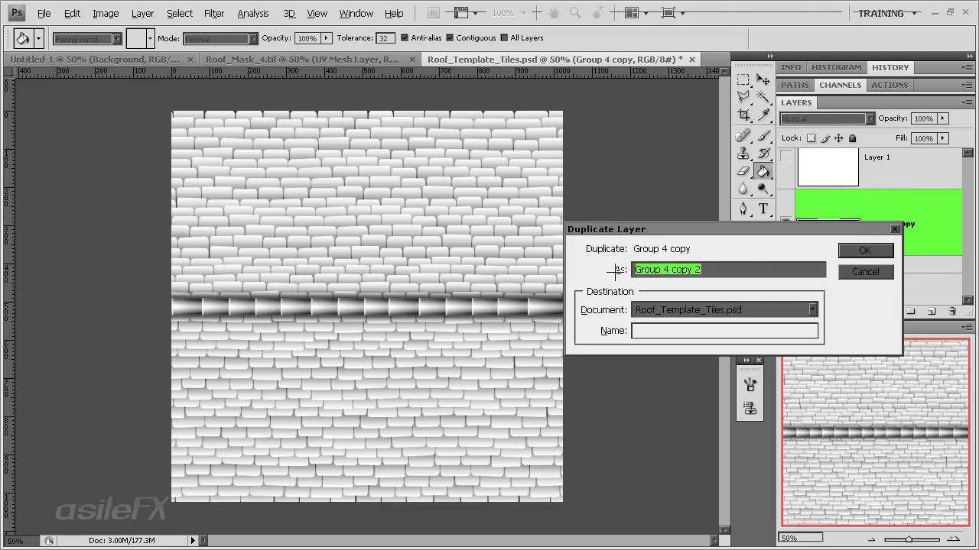
{"action": "left_click", "coordinate": [732, 309]}
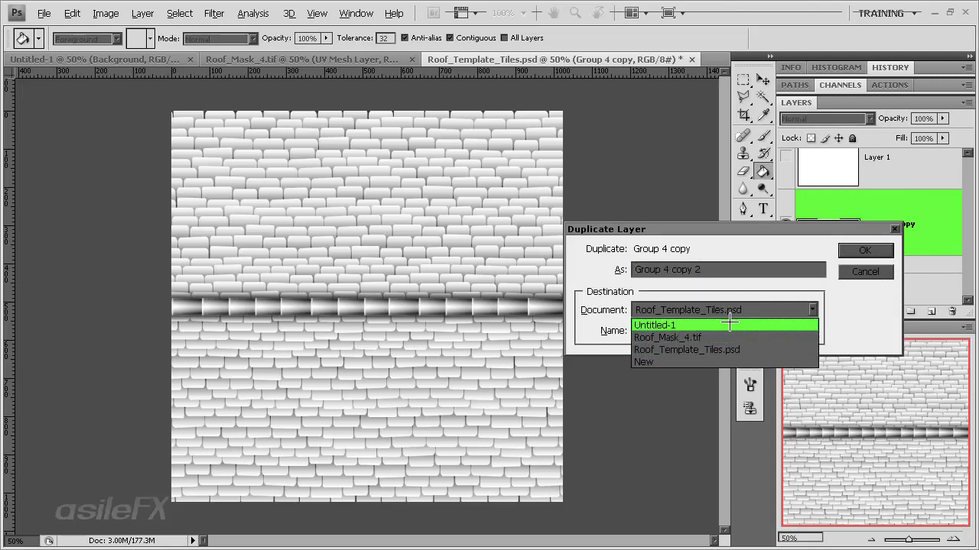
{"action": "left_click", "coordinate": [705, 325]}
{"action": "left_click", "coordinate": [863, 249]}
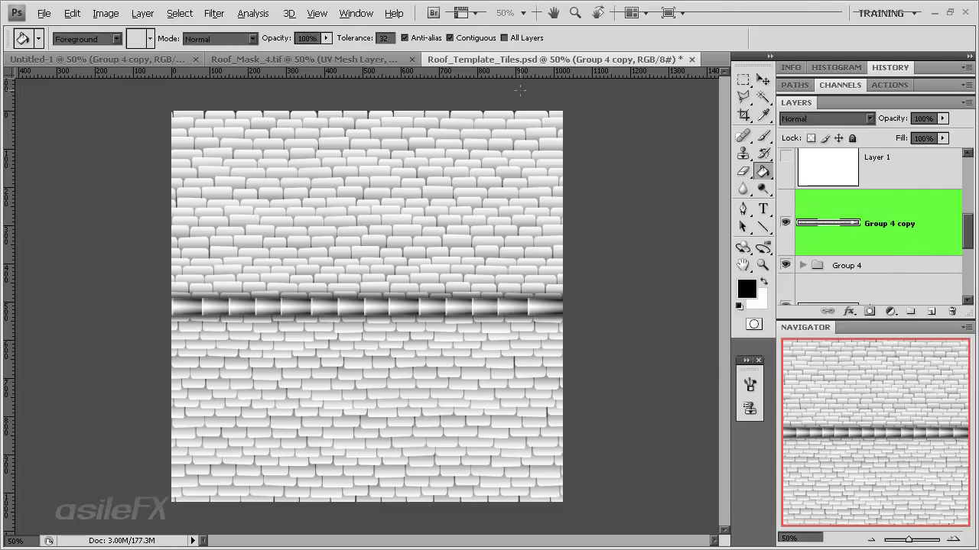
- In Untitled-1, place the Group 4 copy layer directly below the UV Mesh Layer and shift its strip slightly right and up
{"action": "left_click", "coordinate": [114, 60]}
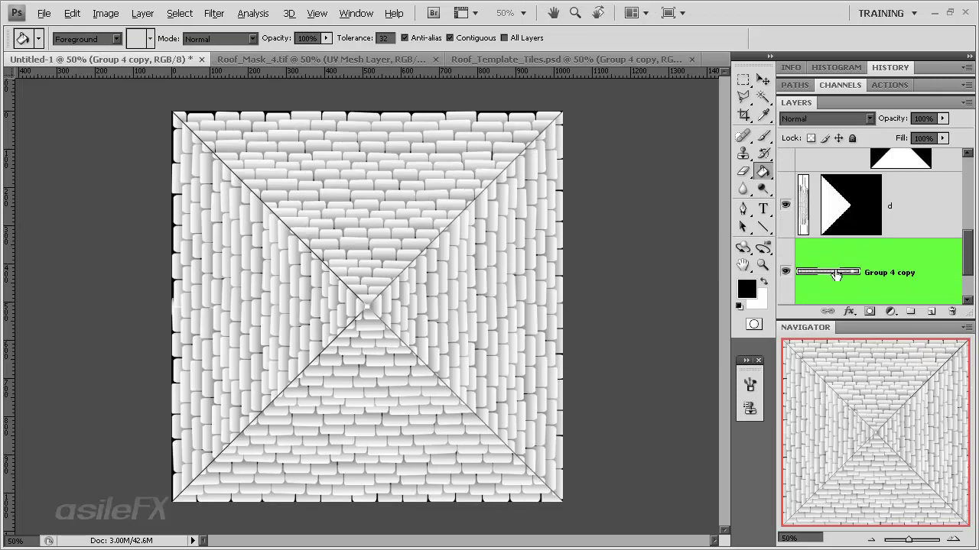
{"action": "left_click_drag", "start_coordinate": [837, 274], "coordinate": [884, 192]}
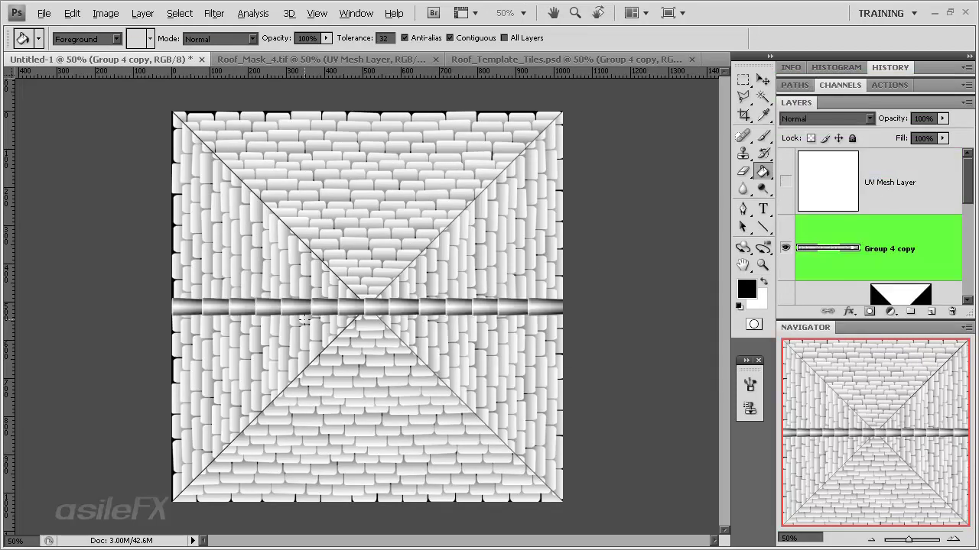
{"action": "key", "text": "v"}
{"action": "mouse_move", "coordinate": [257, 339]}
{"action": "left_mouse_down"}
{"action": "mouse_move", "coordinate": [428, 284]}
{"action": "mouse_move", "coordinate": [428, 345]}
{"action": "mouse_move", "coordinate": [283, 335]}
{"action": "mouse_move", "coordinate": [304, 330]}
{"action": "left_mouse_up"}
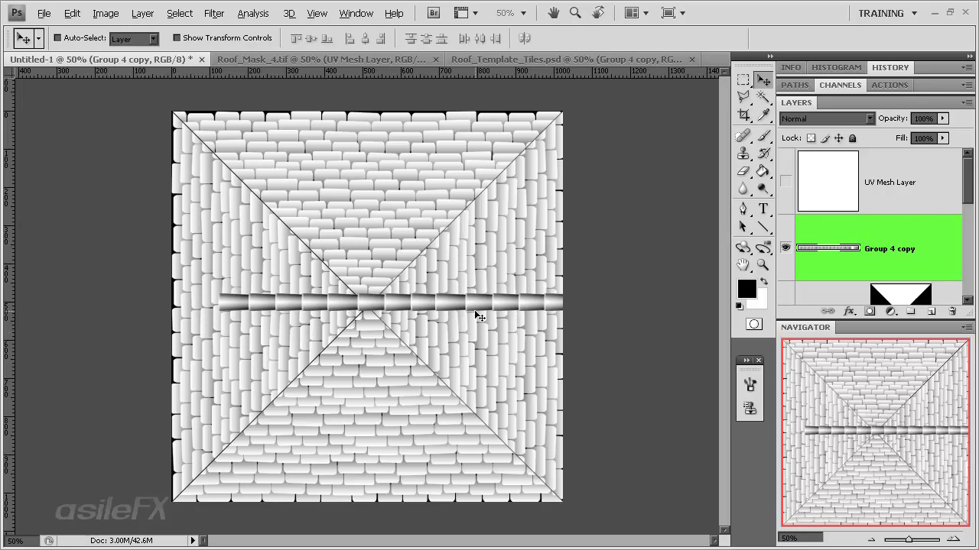
- Duplicate the ridge strip layer, move the copy onto the lower-right hip line and rotate it to -135°
{"action": "left_click_drag", "start_coordinate": [922, 235], "coordinate": [931, 312]}
{"action": "key", "text": "ctrl+t"}
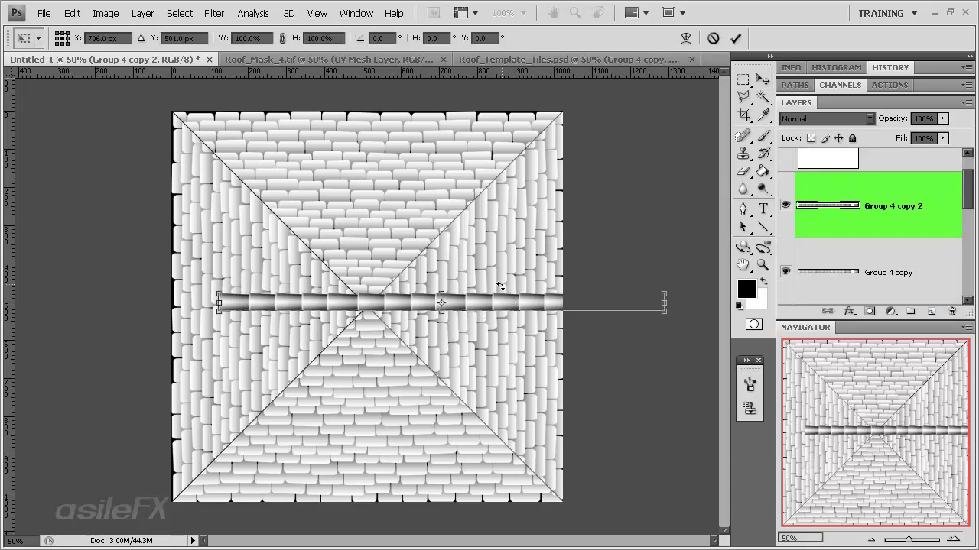
{"action": "left_click_drag", "start_coordinate": [529, 186], "coordinate": [509, 303]}
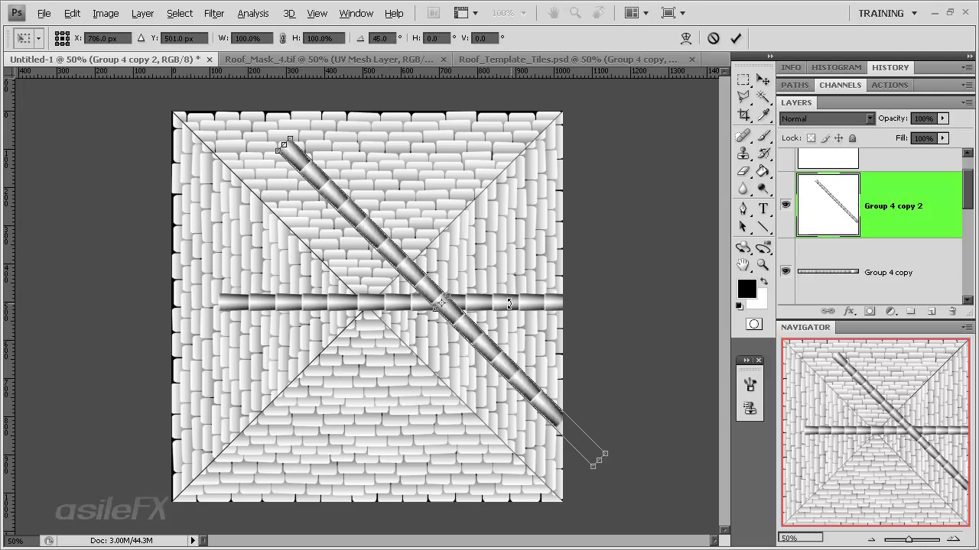
{"action": "left_click_drag", "start_coordinate": [465, 330], "coordinate": [547, 493]}
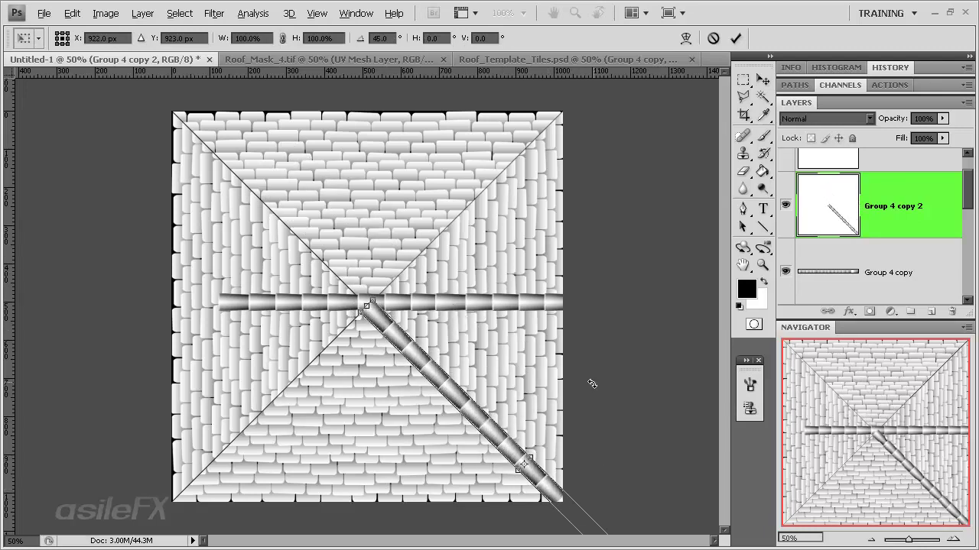
{"action": "left_click_drag", "start_coordinate": [613, 383], "coordinate": [427, 547]}
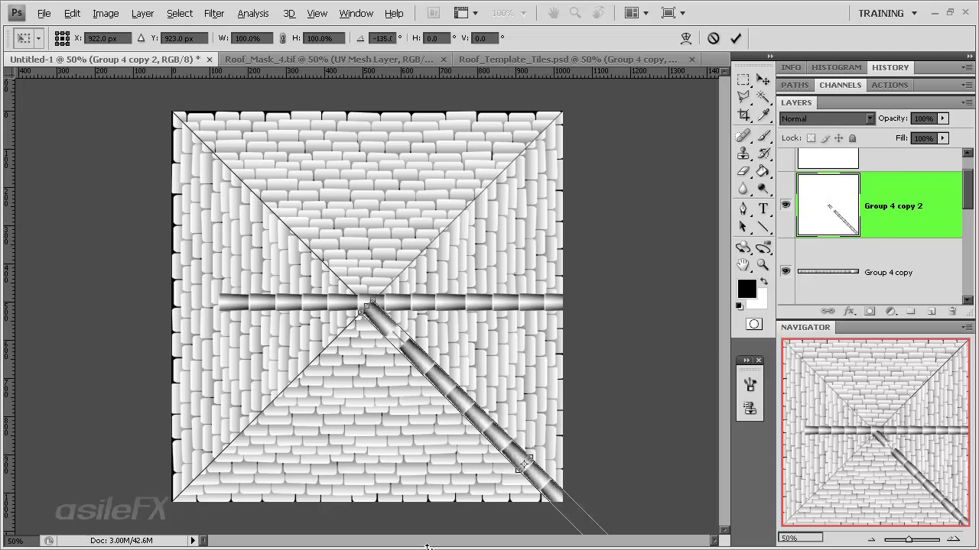
{"action": "key", "text": "Return"}
- Move the rotated strip up along the diagonal and erase its detached end piece with a 75 px eraser
{"action": "left_click_drag", "start_coordinate": [464, 393], "coordinate": [421, 301]}
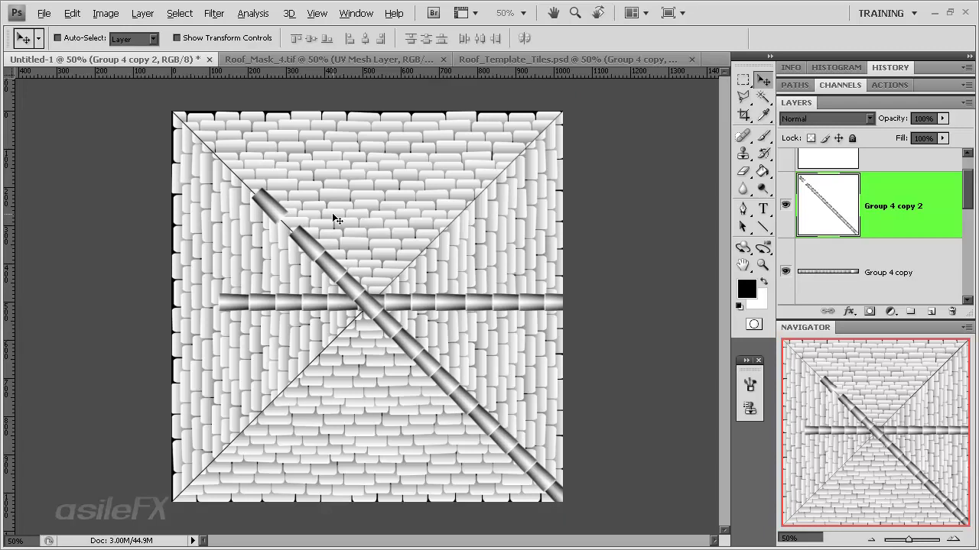
{"action": "key", "text": "e"}
{"action": "right_click", "coordinate": [321, 189]}
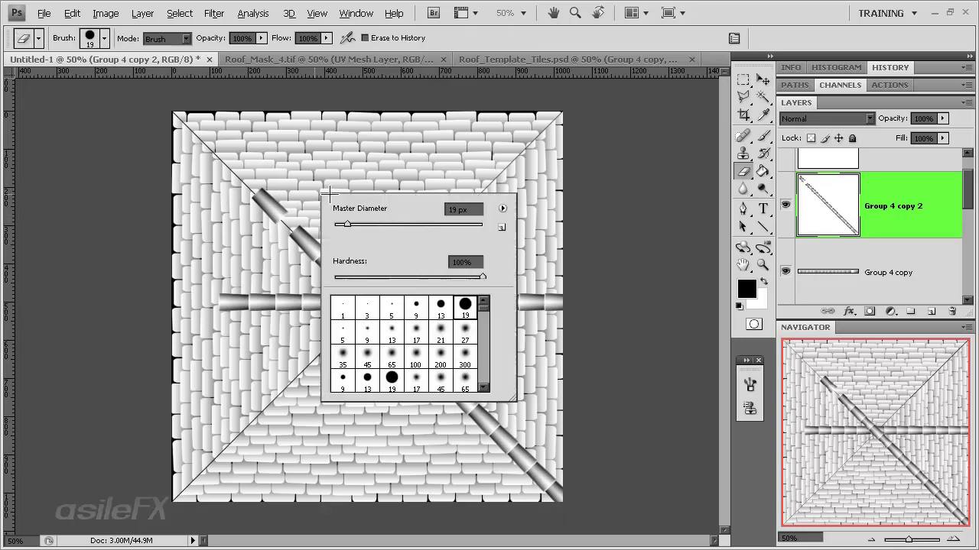
{"action": "left_click", "coordinate": [463, 210]}
{"action": "type", "text": "75"}
{"action": "key", "text": "Return"}
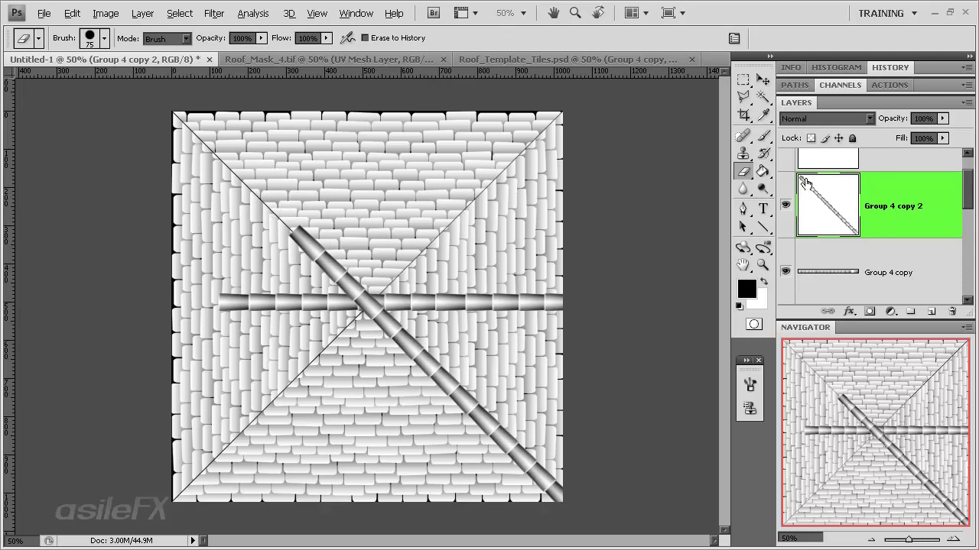
- Hide the horizontal Group 4 copy strip and align the diagonal strip from the roof's centre to the lower-right corner
{"action": "left_click", "coordinate": [785, 271]}
{"action": "key", "text": "v"}
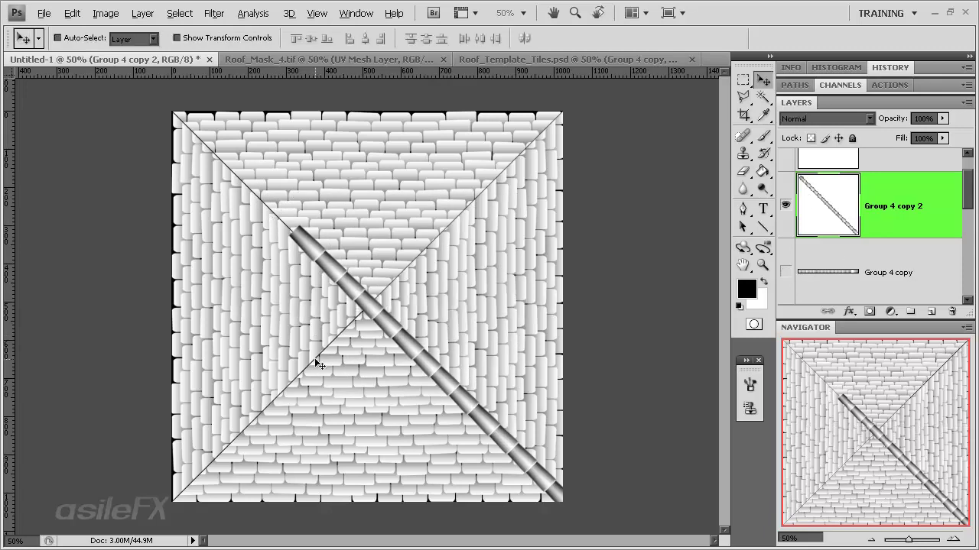
{"action": "mouse_move", "coordinate": [330, 278]}
{"action": "left_mouse_down"}
{"action": "mouse_move", "coordinate": [349, 312]}
{"action": "mouse_move", "coordinate": [395, 352]}
{"action": "mouse_move", "coordinate": [466, 373]}
{"action": "left_mouse_up"}
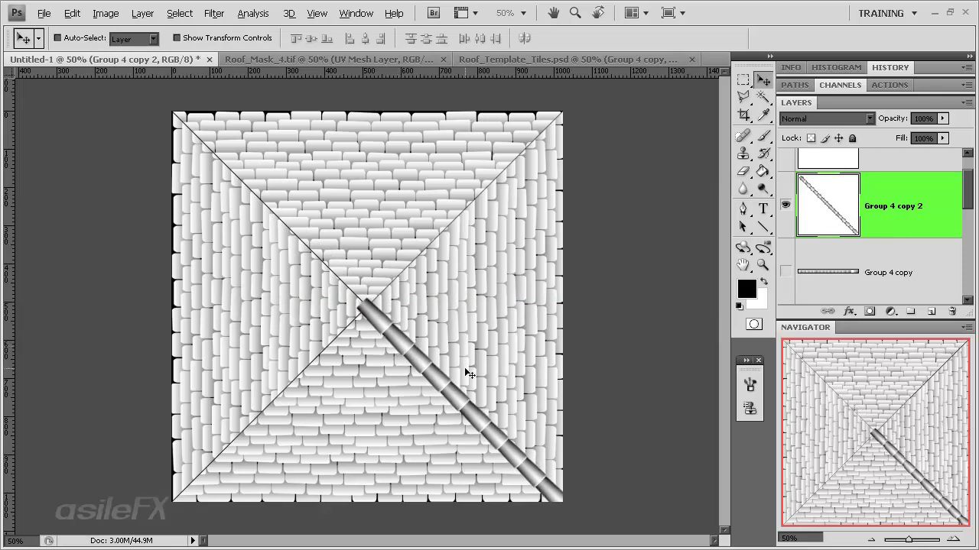
- Duplicate the diagonal strip, flip the copy horizontally and align it along the lower-left hip
{"action": "left_click_drag", "start_coordinate": [519, 398], "coordinate": [409, 396], "text": "alt"}
{"action": "key", "text": "ctrl+t"}
{"action": "right_click", "coordinate": [389, 379]}
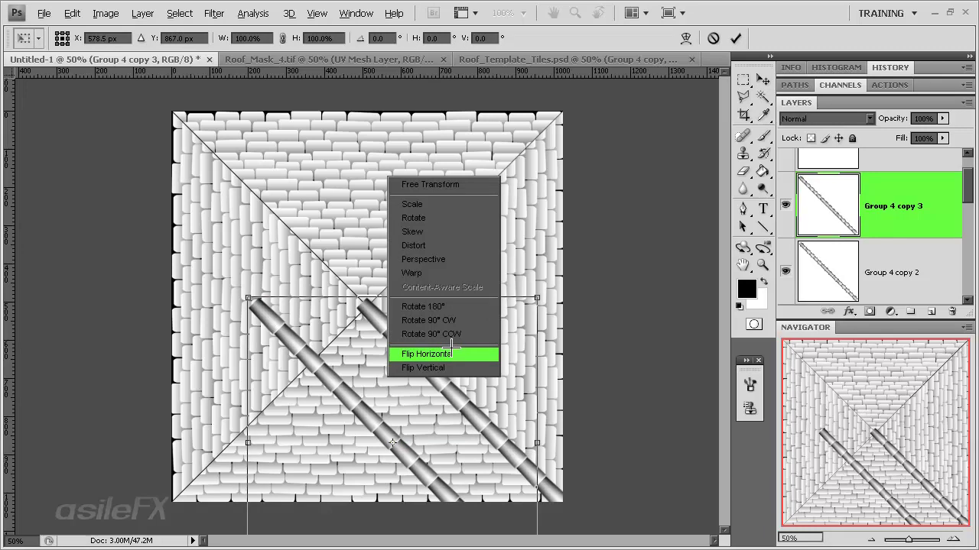
{"action": "left_click", "coordinate": [451, 354]}
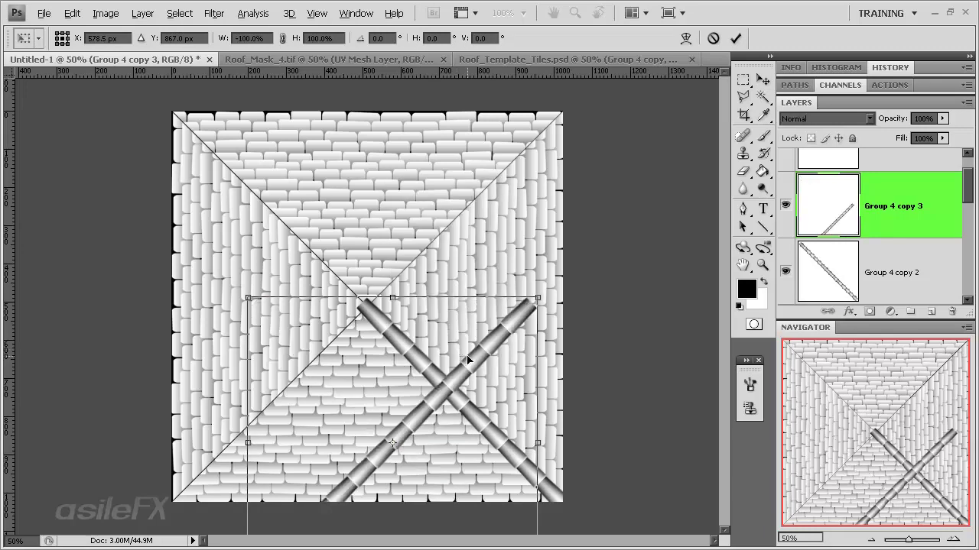
{"action": "key", "text": "Return"}
{"action": "left_click_drag", "start_coordinate": [523, 370], "coordinate": [370, 390]}
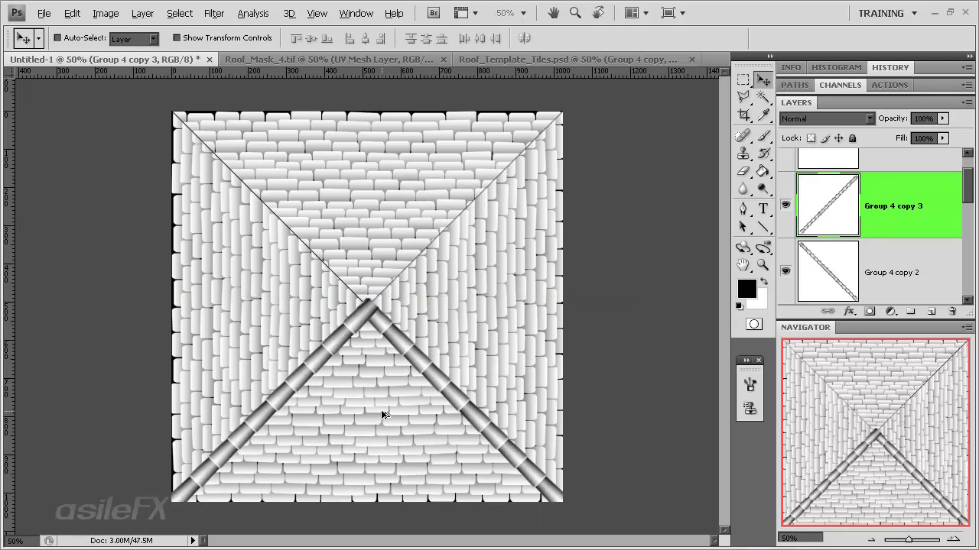
- Duplicate the lower-left strip, flip the copy vertically, align it along the upper-left hip and duplicate it once more beside it
{"action": "left_click_drag", "start_coordinate": [386, 411], "coordinate": [370, 298]}
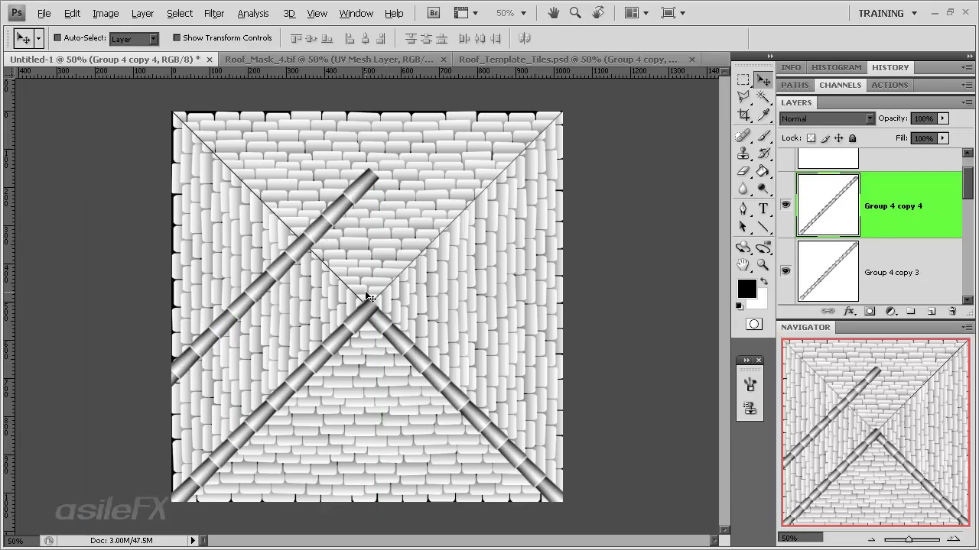
{"action": "key", "text": "ctrl+t"}
{"action": "right_click", "coordinate": [339, 218]}
{"action": "left_click", "coordinate": [388, 409]}
{"action": "key", "text": "Return"}
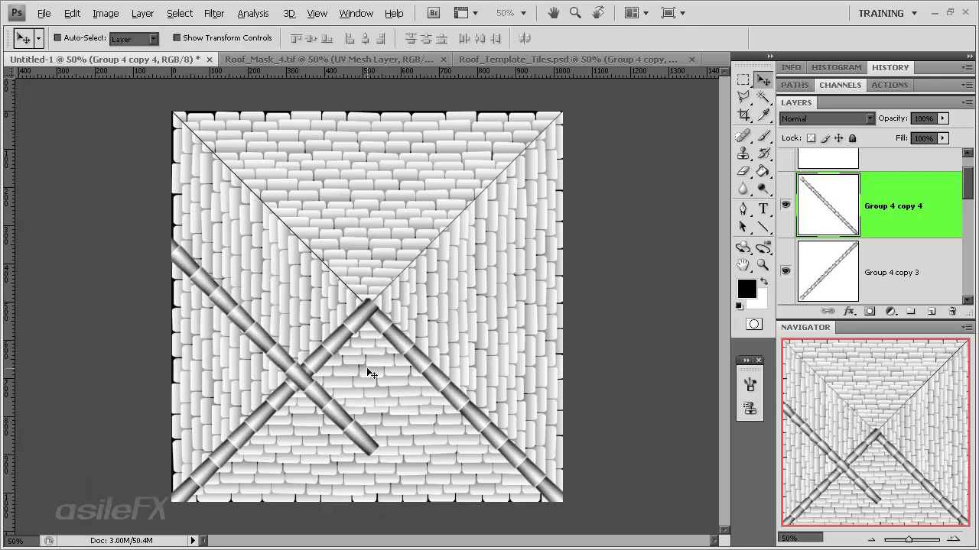
{"action": "left_click_drag", "start_coordinate": [345, 442], "coordinate": [404, 285]}
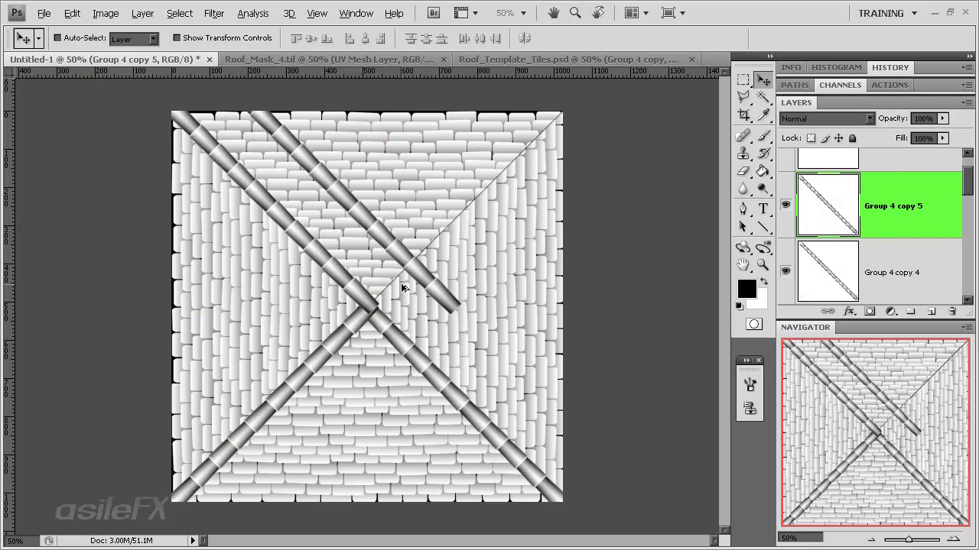
- Flip the newest strip copy horizontally and align it along the upper-right hip, meeting the other strips at the centre
{"action": "key", "text": "ctrl+t"}
{"action": "right_click", "coordinate": [404, 285]}
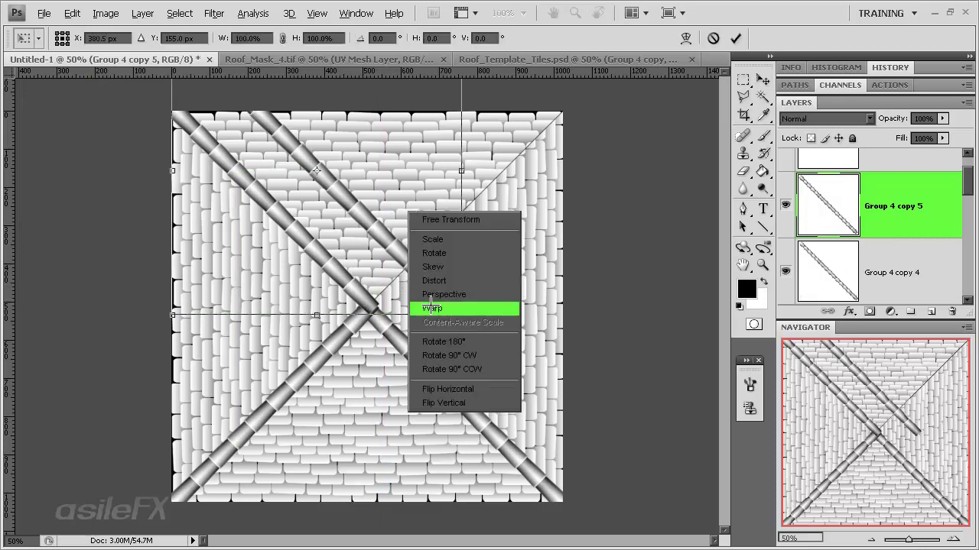
{"action": "left_click", "coordinate": [472, 390]}
{"action": "key", "text": "Return"}
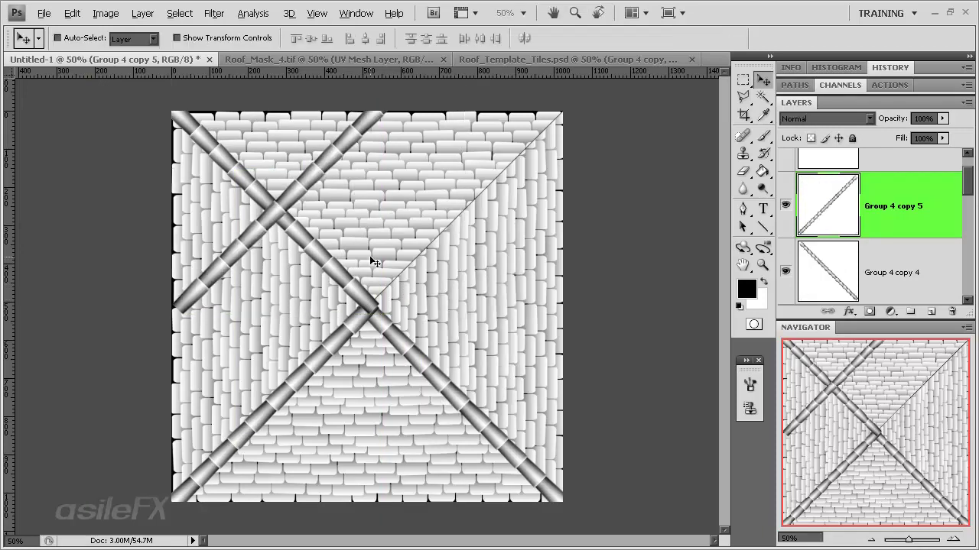
{"action": "left_click_drag", "start_coordinate": [236, 241], "coordinate": [426, 261]}
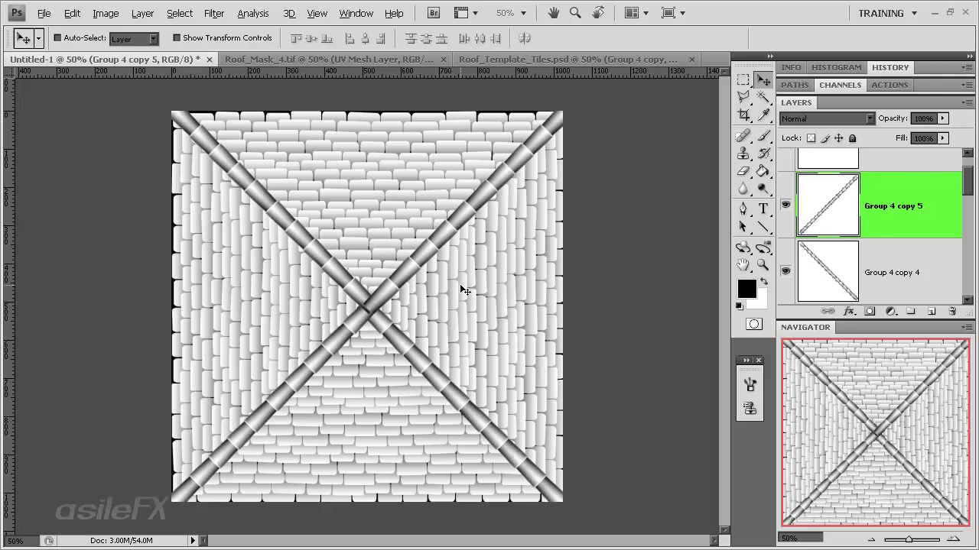
{"action": "left_click_drag", "start_coordinate": [429, 268], "coordinate": [427, 278]}
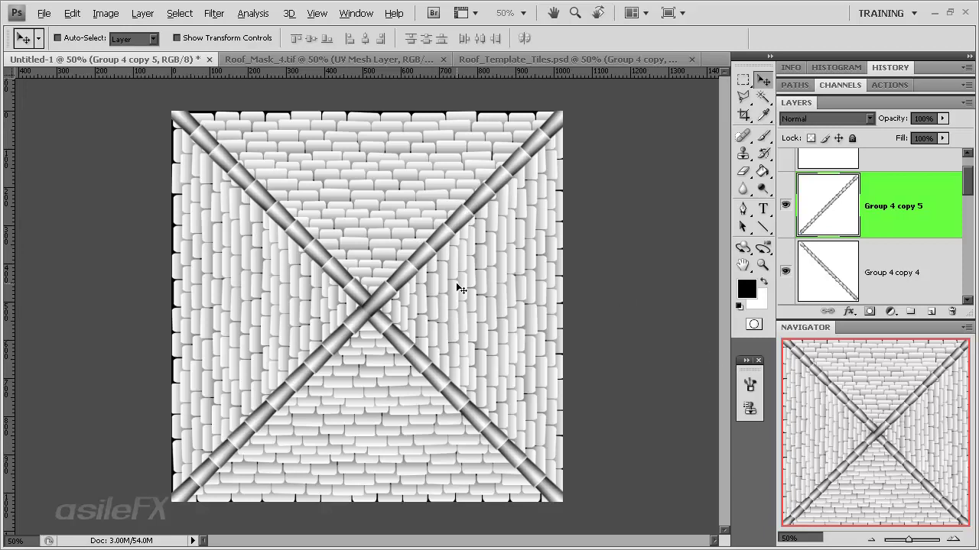
- Add a white Color Overlay at reduced opacity to the upper-right hip strip, Group 4 copy 5
{"action": "left_click", "coordinate": [953, 539]}
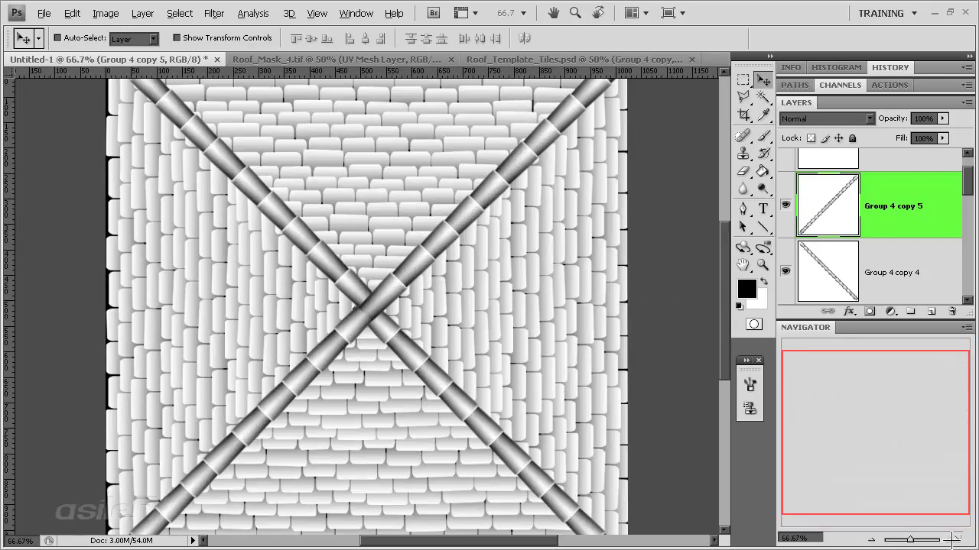
{"action": "left_click", "coordinate": [954, 539]}
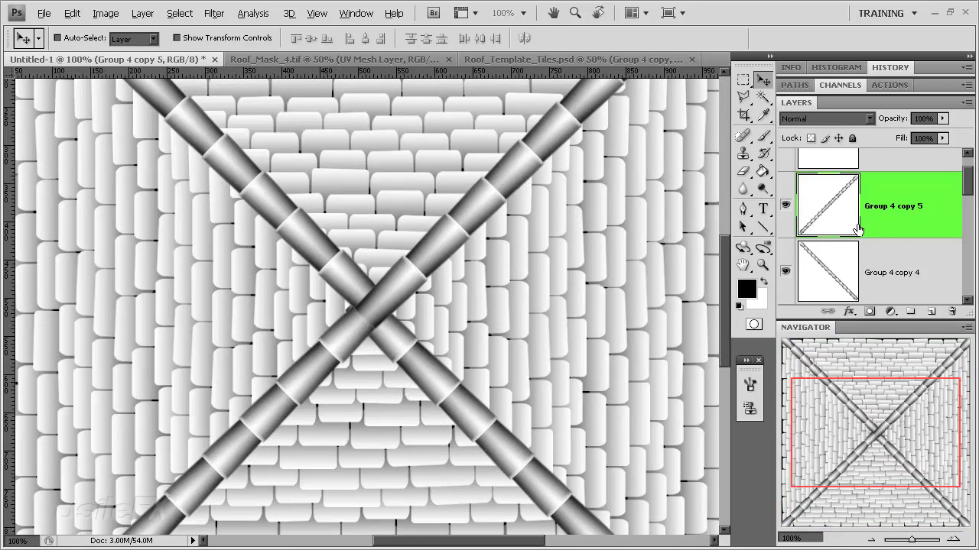
{"action": "scroll", "coordinate": [906, 230], "scroll_direction": "up", "scroll_amount": 1}
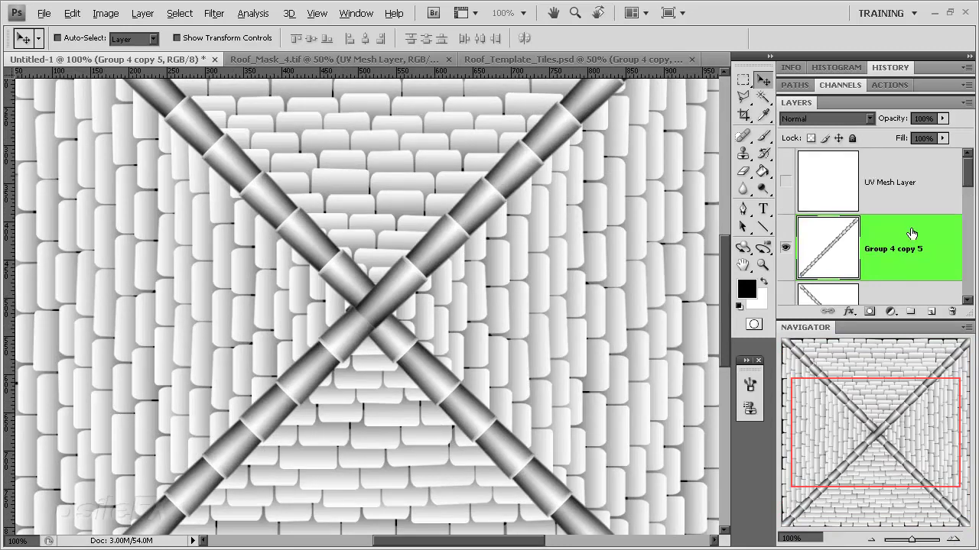
{"action": "double_click", "coordinate": [911, 233]}
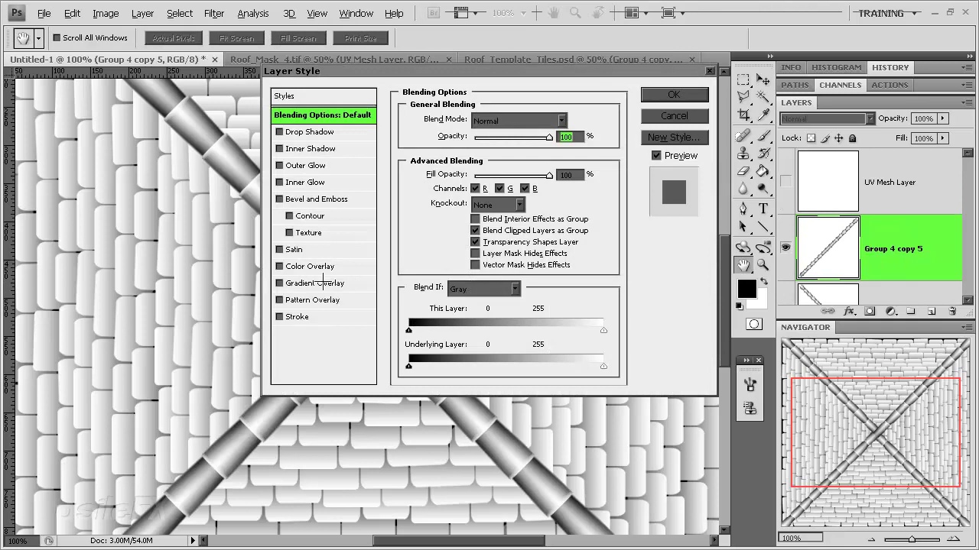
{"action": "left_click", "coordinate": [321, 269]}
{"action": "left_click", "coordinate": [567, 120]}
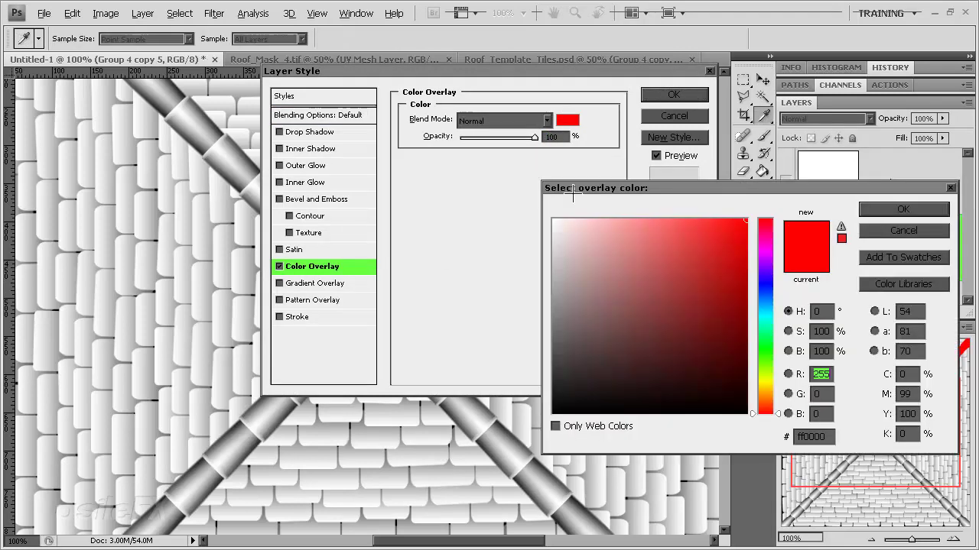
{"action": "left_click_drag", "start_coordinate": [613, 256], "coordinate": [446, 136]}
{"action": "left_click", "coordinate": [869, 215]}
{"action": "left_click_drag", "start_coordinate": [506, 70], "coordinate": [478, 274]}
{"action": "left_click_drag", "start_coordinate": [488, 344], "coordinate": [465, 344]}
{"action": "left_click", "coordinate": [644, 302]}
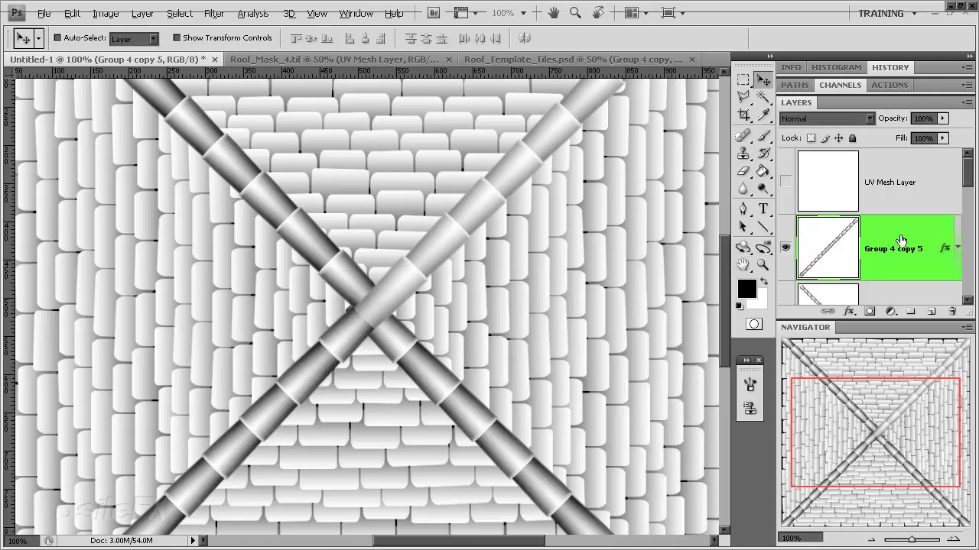
- Copy the layer style of Group 4 copy 5 and paste it onto Group 4 copy 4, copy 3 and copy 2
{"action": "right_click", "coordinate": [888, 240]}
{"action": "left_click", "coordinate": [858, 466]}
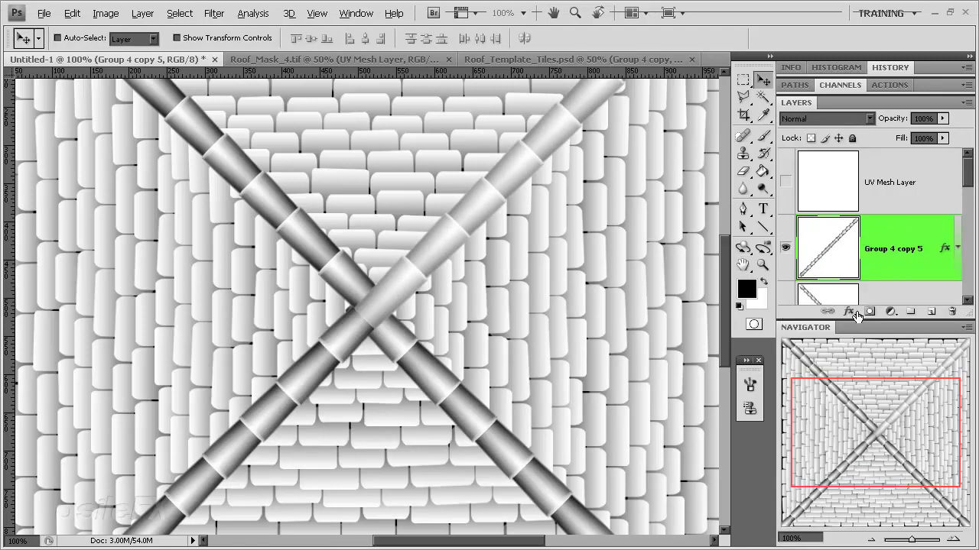
{"action": "scroll", "coordinate": [861, 288], "scroll_direction": "down", "scroll_amount": 1}
{"action": "scroll", "coordinate": [879, 264], "scroll_direction": "up", "scroll_amount": 1}
{"action": "scroll", "coordinate": [895, 241], "scroll_direction": "down", "scroll_amount": 3}
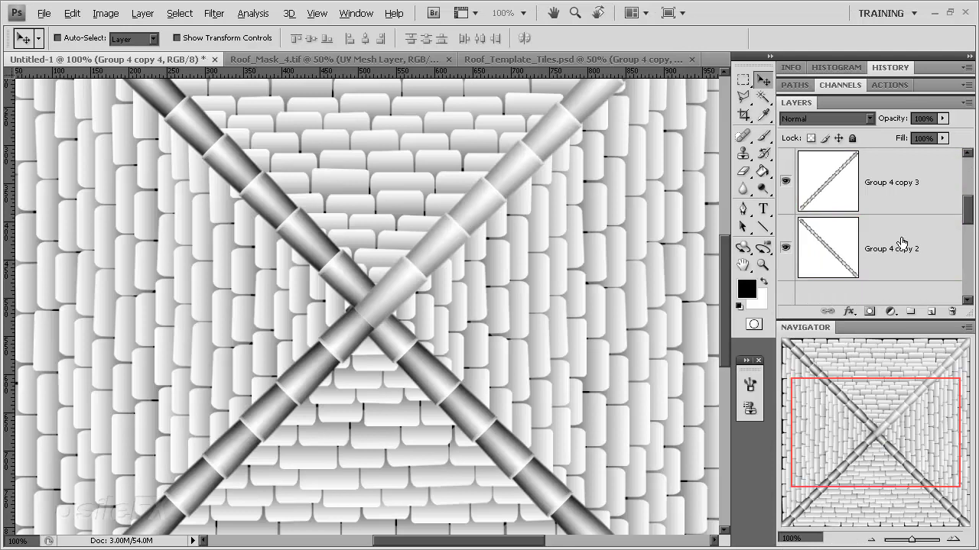
{"action": "left_click", "coordinate": [907, 234], "text": "shift"}
{"action": "right_click", "coordinate": [907, 234]}
{"action": "left_click", "coordinate": [832, 474]}
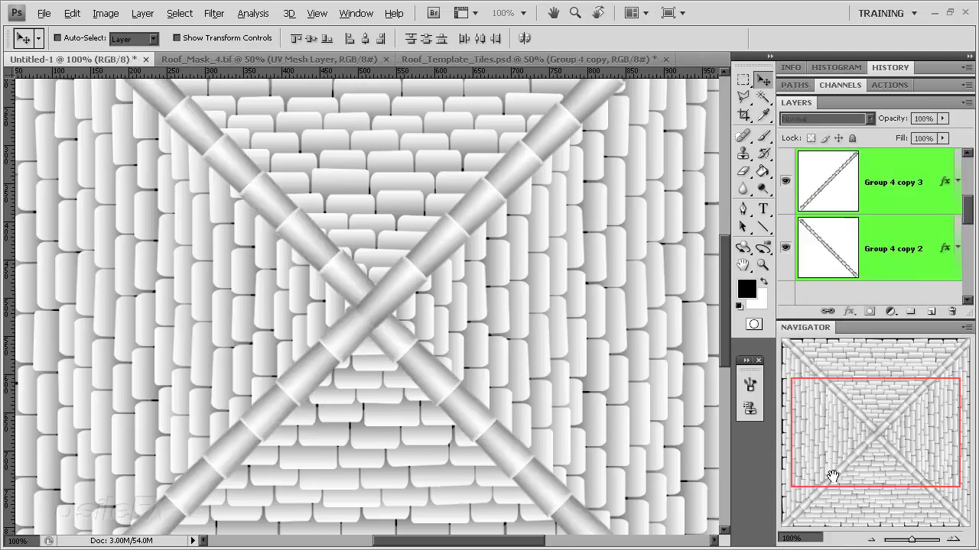
{"action": "left_click", "coordinate": [871, 539]}
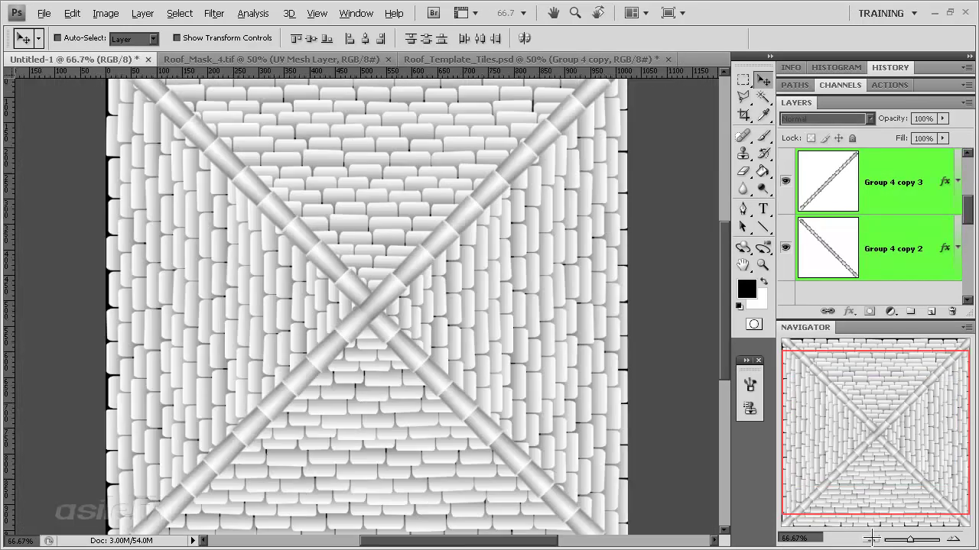
{"action": "left_click", "coordinate": [872, 540]}
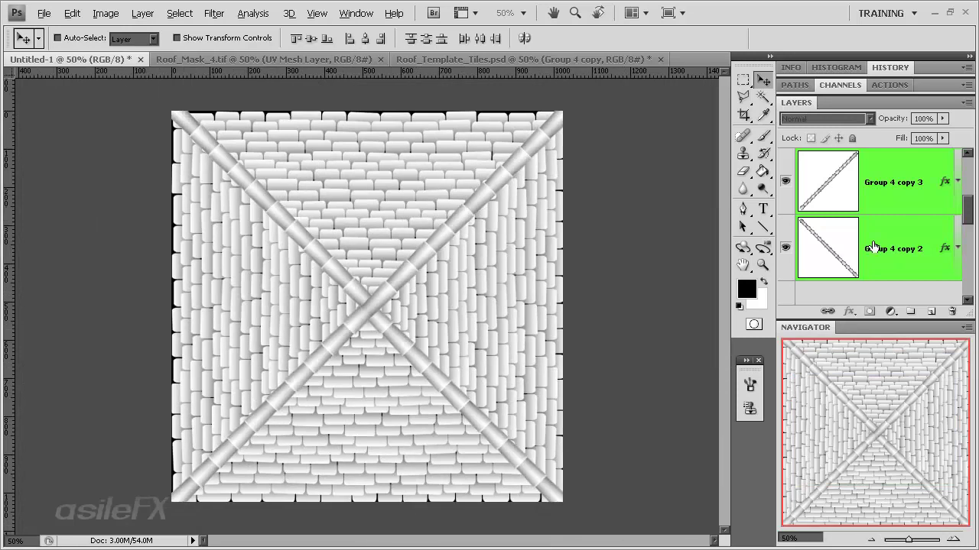
- Create a new layer above the hidden Group 4 copy, fill it with black and set its opacity to 11%
{"action": "scroll", "coordinate": [874, 245], "scroll_direction": "down", "scroll_amount": 1}
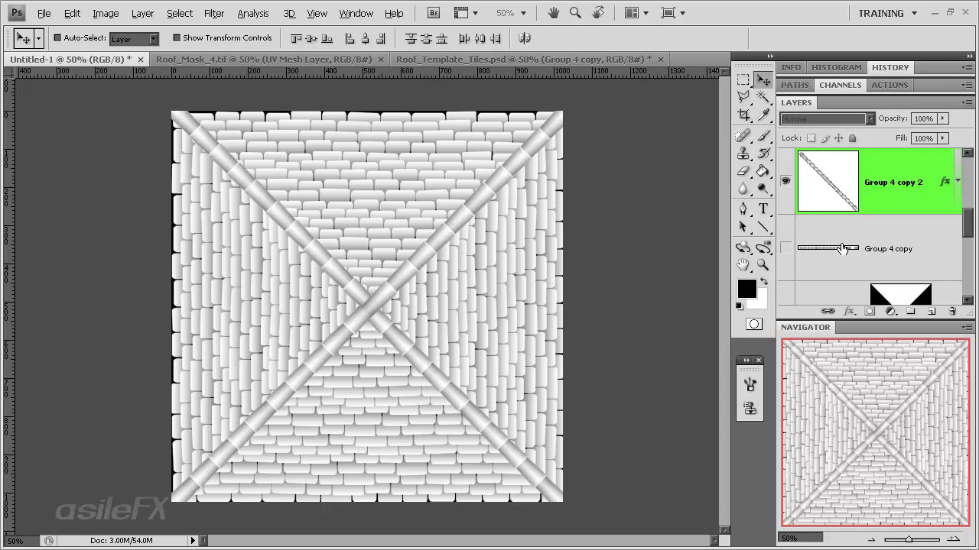
{"action": "left_click", "coordinate": [869, 246]}
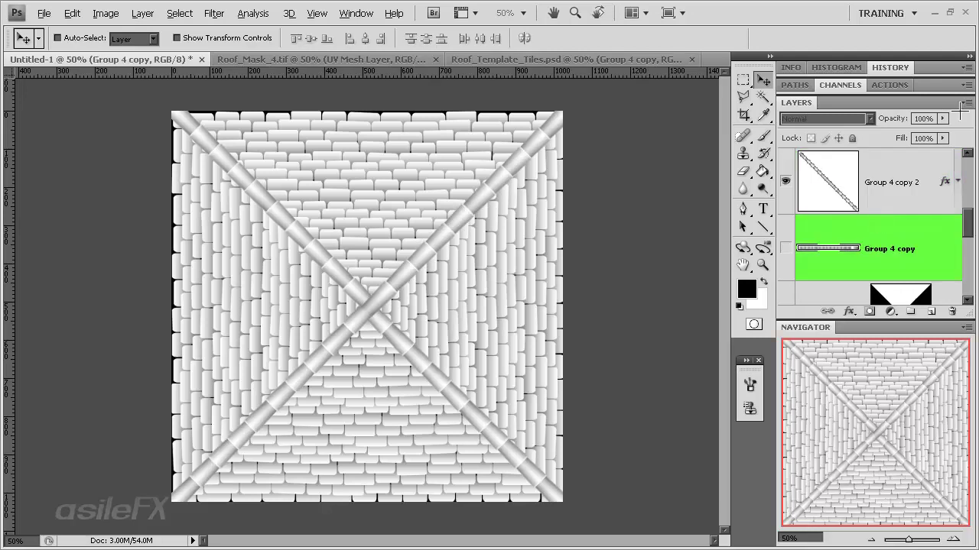
{"action": "left_click", "coordinate": [968, 102]}
{"action": "left_click", "coordinate": [830, 107]}
{"action": "key", "text": "Return"}
{"action": "left_click", "coordinate": [763, 169]}
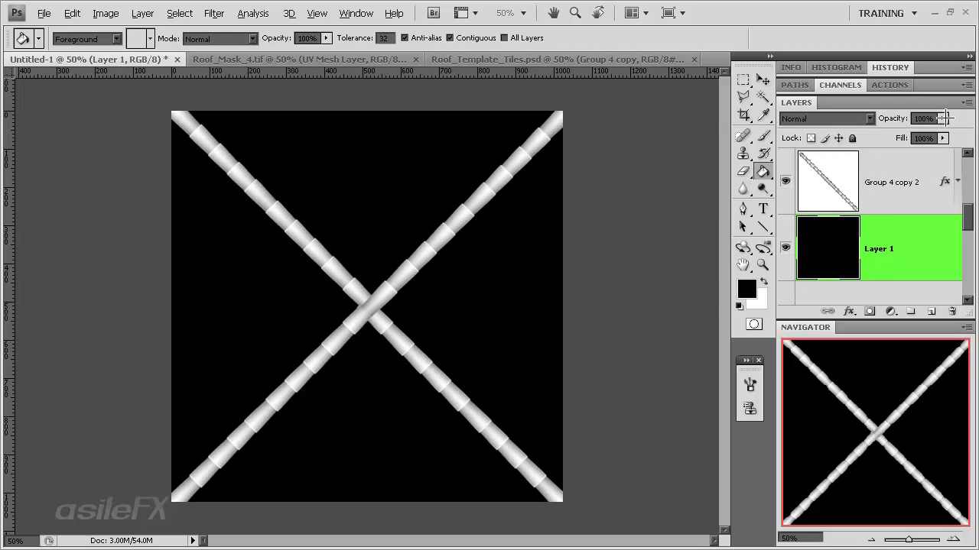
{"action": "left_click", "coordinate": [943, 119]}
{"action": "left_click_drag", "start_coordinate": [915, 131], "coordinate": [872, 134]}
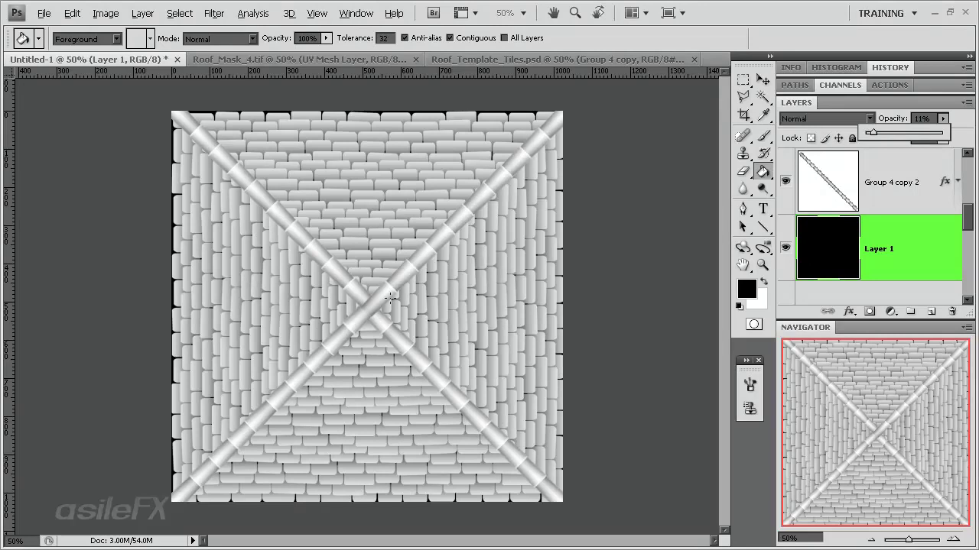
- Draw a narrow vertical white rectangle over the roof's centre where the strips meet
{"action": "left_click", "coordinate": [956, 538]}
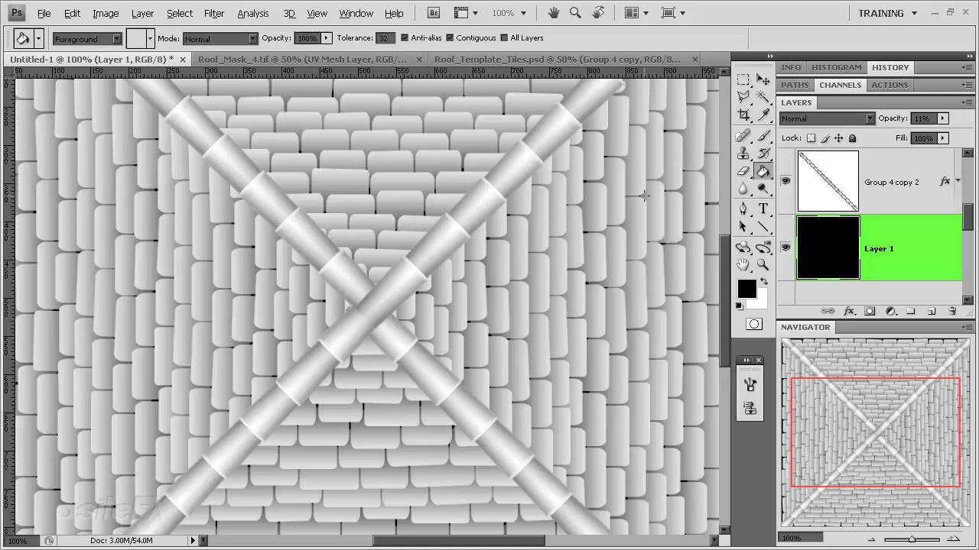
{"action": "left_click", "coordinate": [763, 226]}
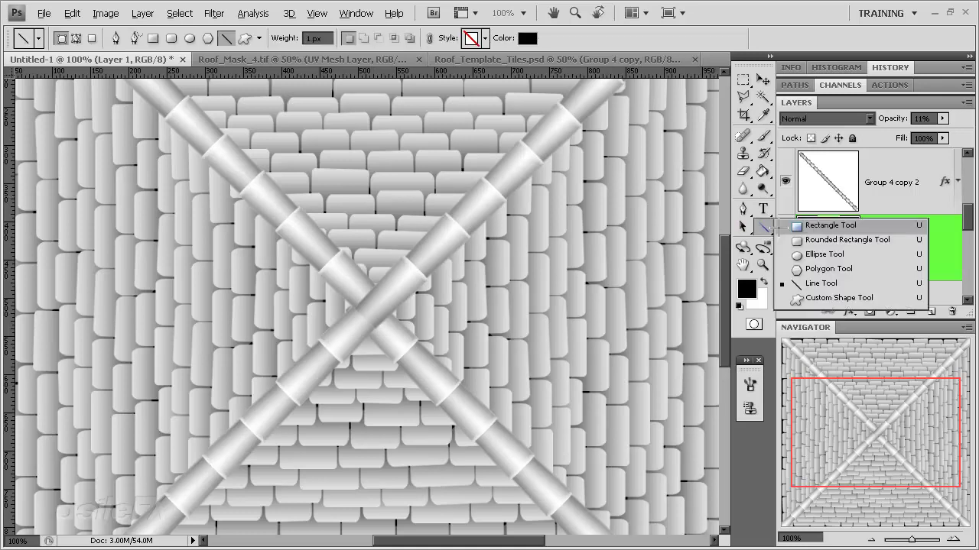
{"action": "left_click", "coordinate": [819, 228]}
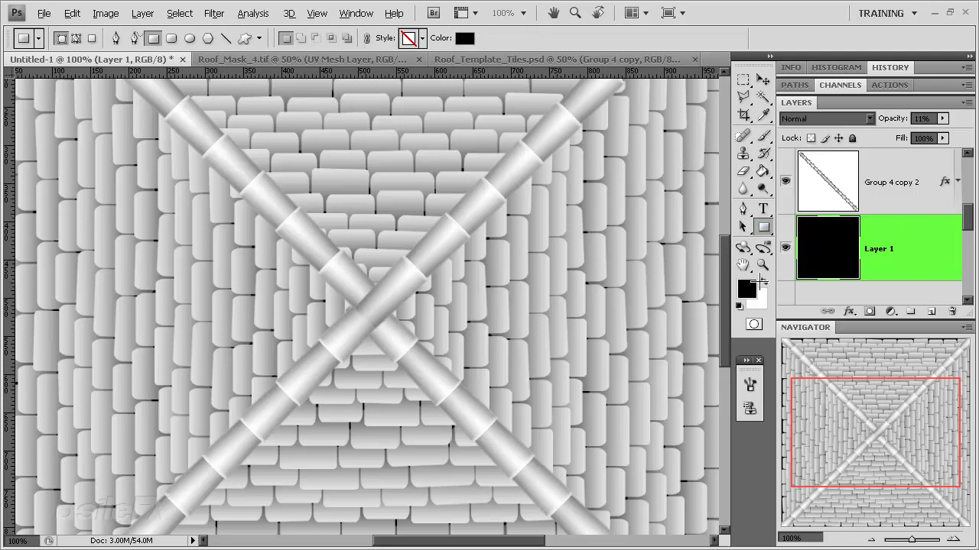
{"action": "left_click", "coordinate": [763, 280]}
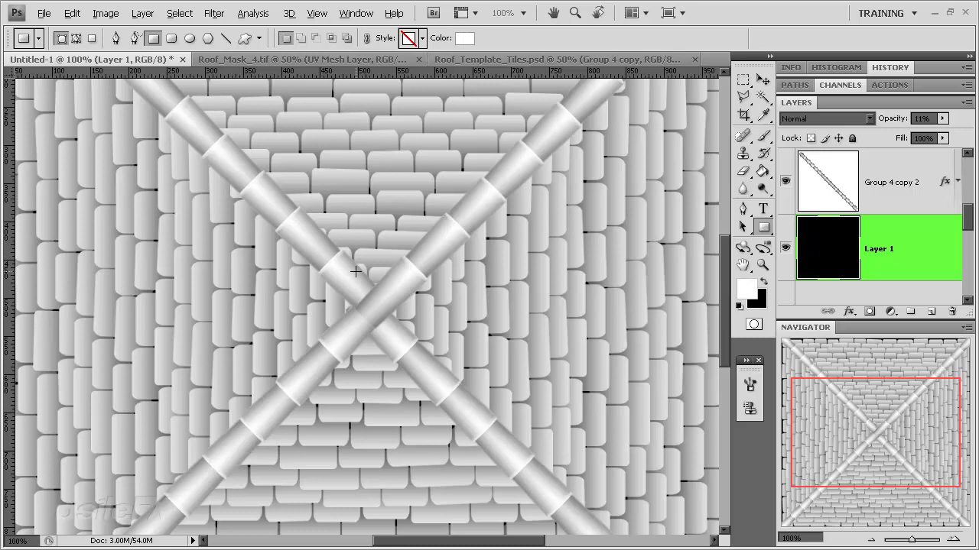
{"action": "left_click_drag", "start_coordinate": [353, 254], "coordinate": [396, 350]}
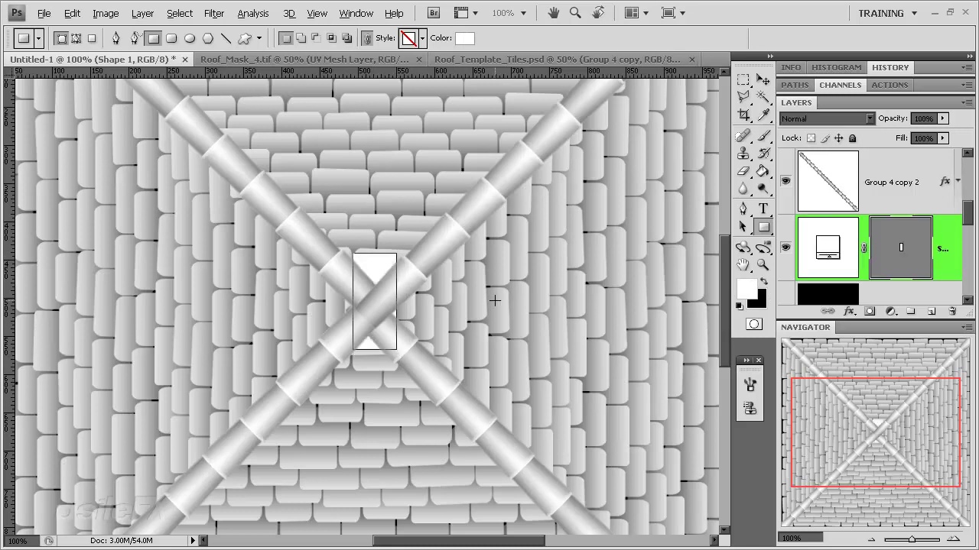
- Move the rectangle's shape layer above all the strip layers and rasterize it
{"action": "left_click_drag", "start_coordinate": [951, 235], "coordinate": [922, 241]}
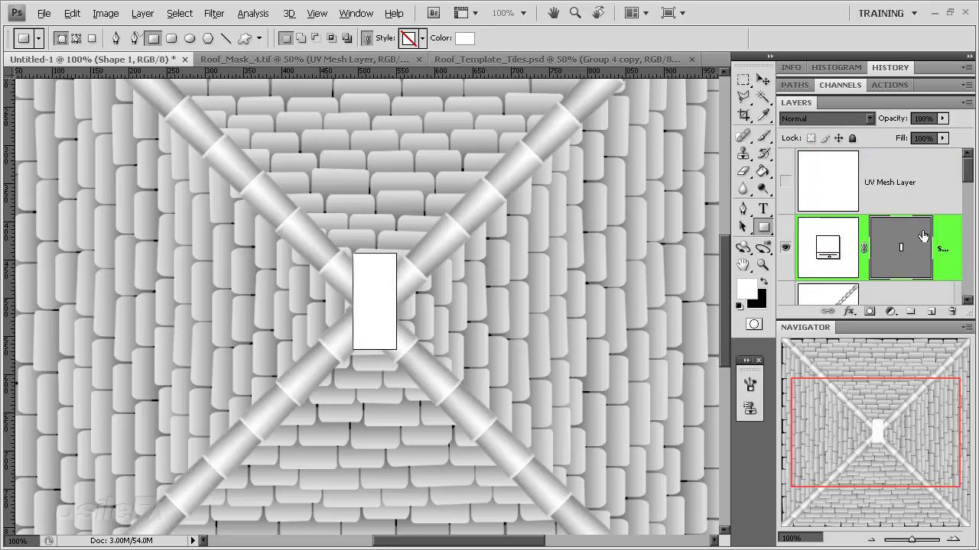
{"action": "right_click", "coordinate": [948, 223]}
{"action": "left_click", "coordinate": [906, 328]}
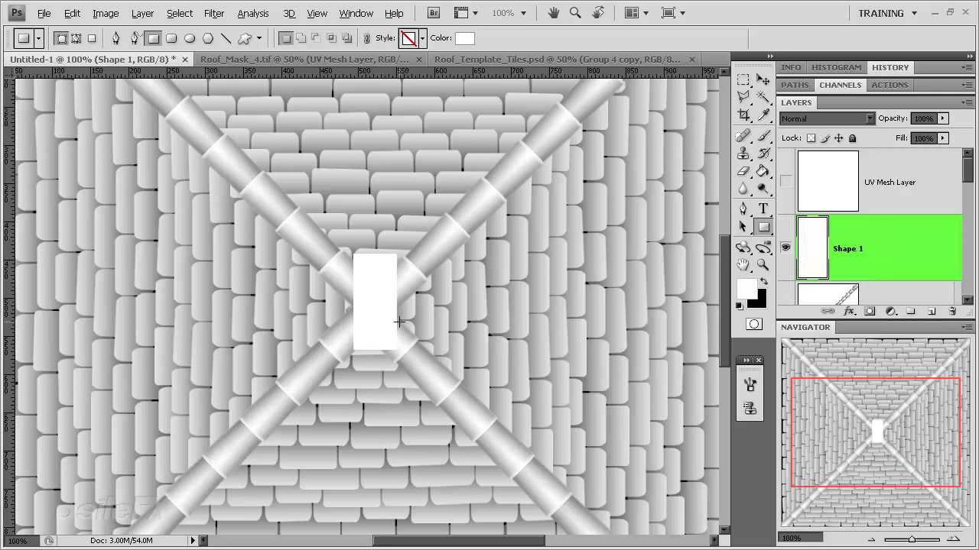
- Duplicate the white rectangle and rotate the copy -90° to form a cross
{"action": "key", "text": "ctrl+j"}
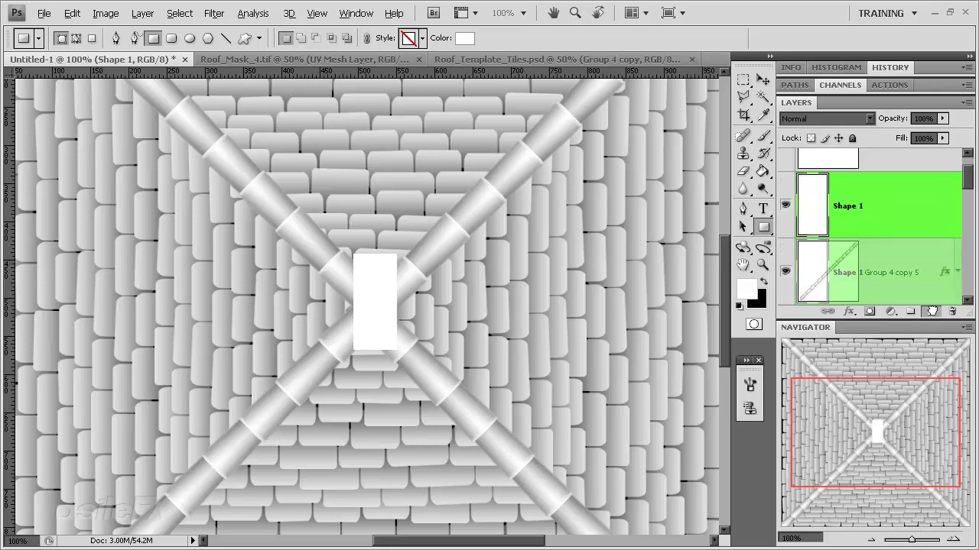
{"action": "key", "text": "ctrl+t"}
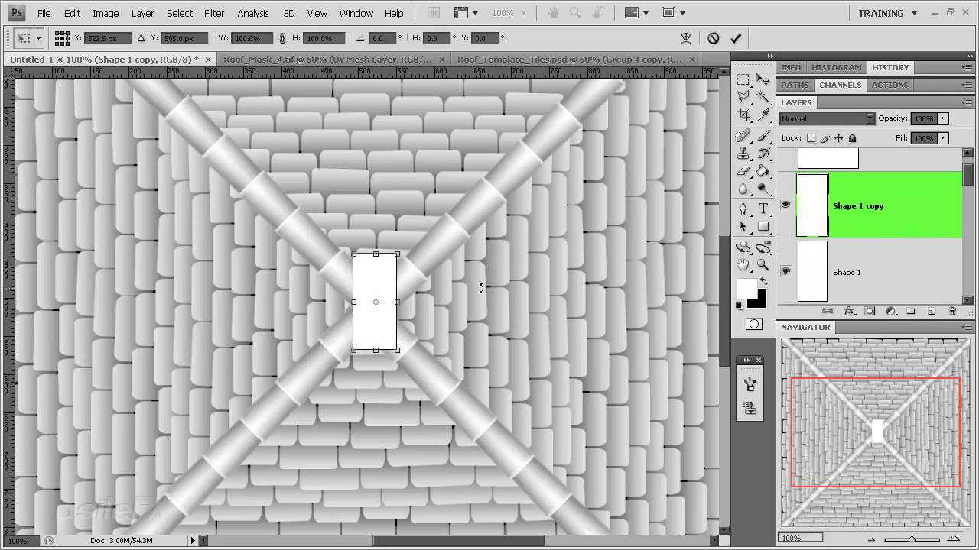
{"action": "left_click_drag", "start_coordinate": [412, 297], "coordinate": [369, 203]}
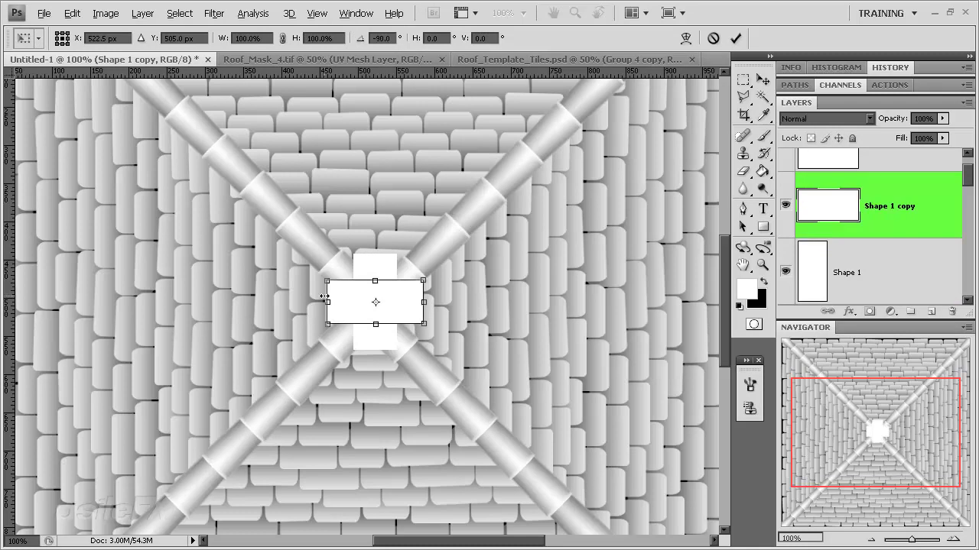
{"action": "key", "text": "Return"}
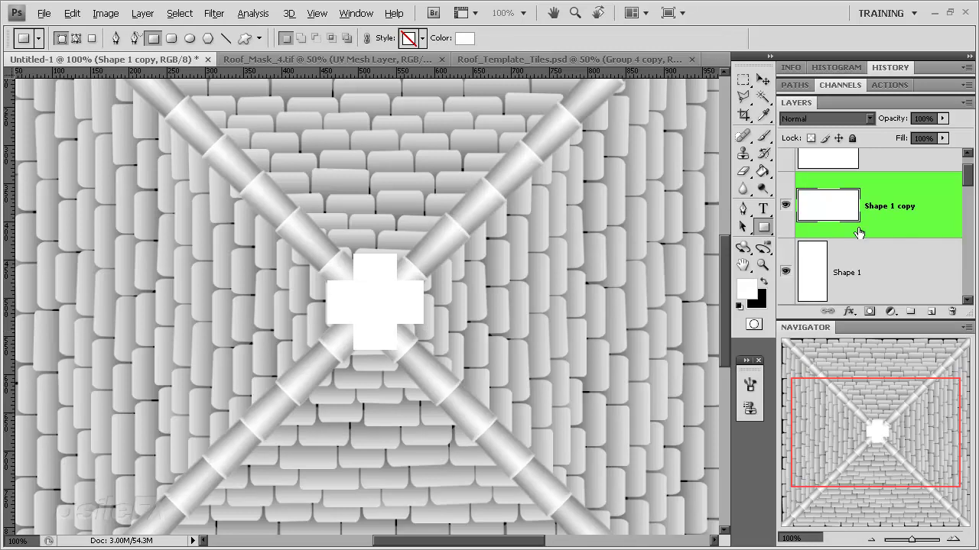
- Merge the two rectangle layers into one cross layer and check it by toggling its visibility
{"action": "scroll", "coordinate": [909, 233], "scroll_direction": "up", "scroll_amount": 1}
{"action": "scroll", "coordinate": [909, 233], "scroll_direction": "down", "scroll_amount": 1}
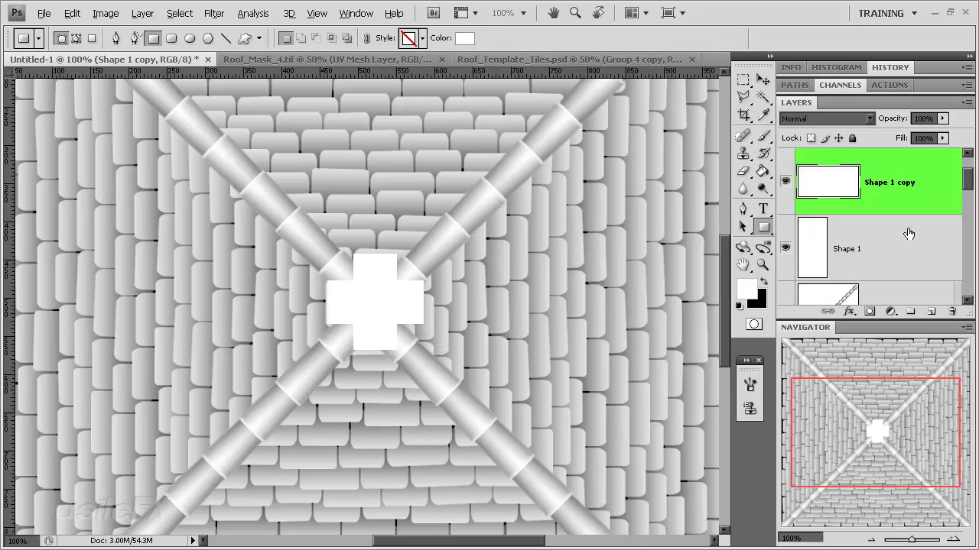
{"action": "key", "text": "Delete"}
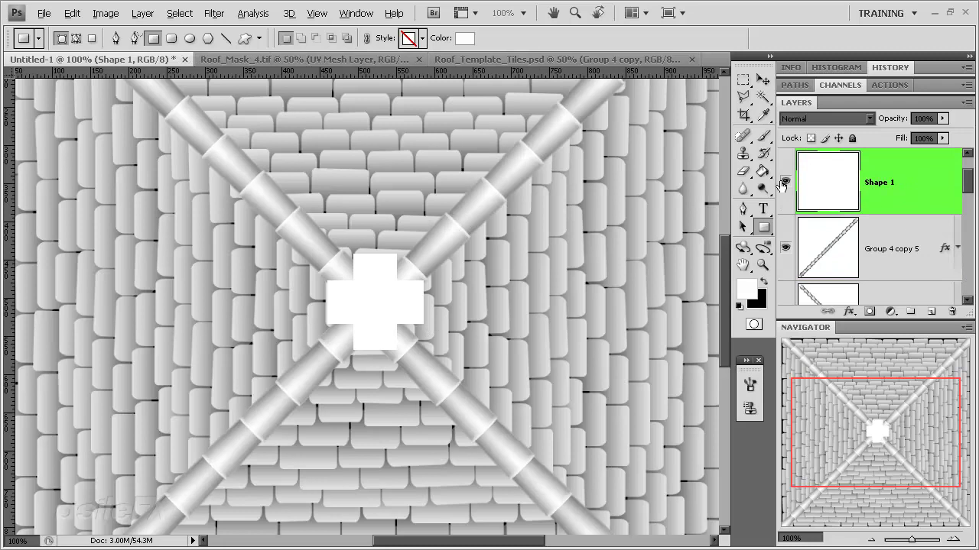
{"action": "left_click", "coordinate": [786, 182]}
{"action": "left_click", "coordinate": [785, 182]}
- Add an Inner Shadow to the cross with distance 0 px, choke 22% and size 18 px
{"action": "double_click", "coordinate": [903, 168]}
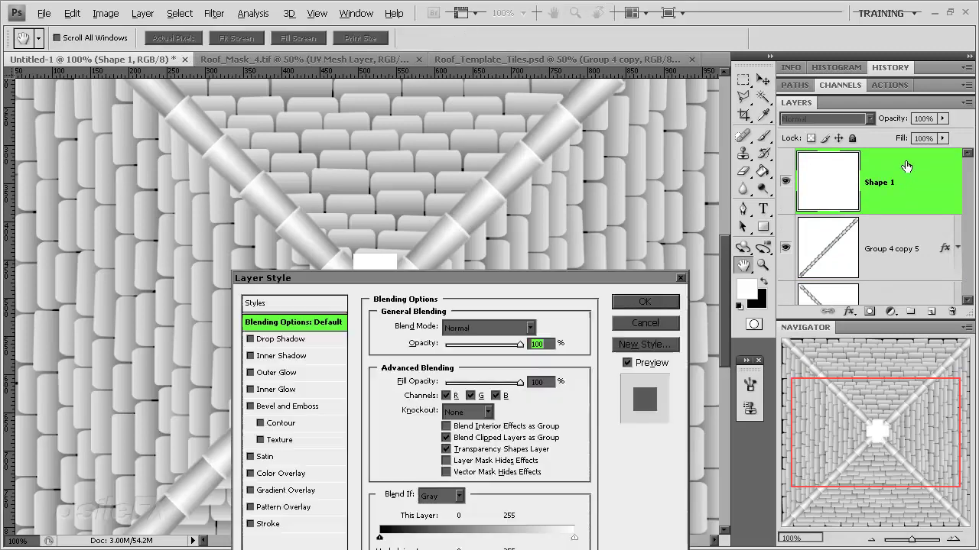
{"action": "left_click_drag", "start_coordinate": [492, 278], "coordinate": [737, 98]}
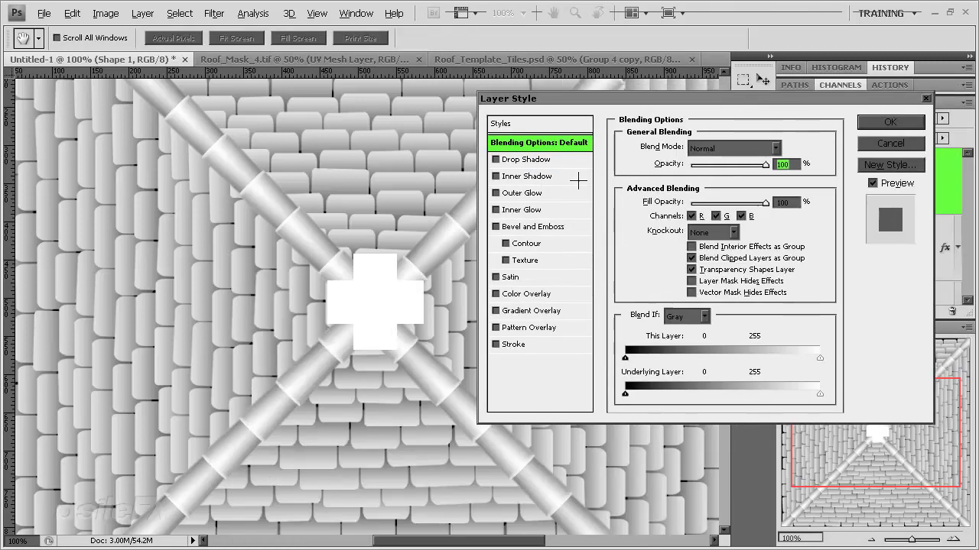
{"action": "left_click", "coordinate": [496, 176]}
{"action": "left_click", "coordinate": [525, 176]}
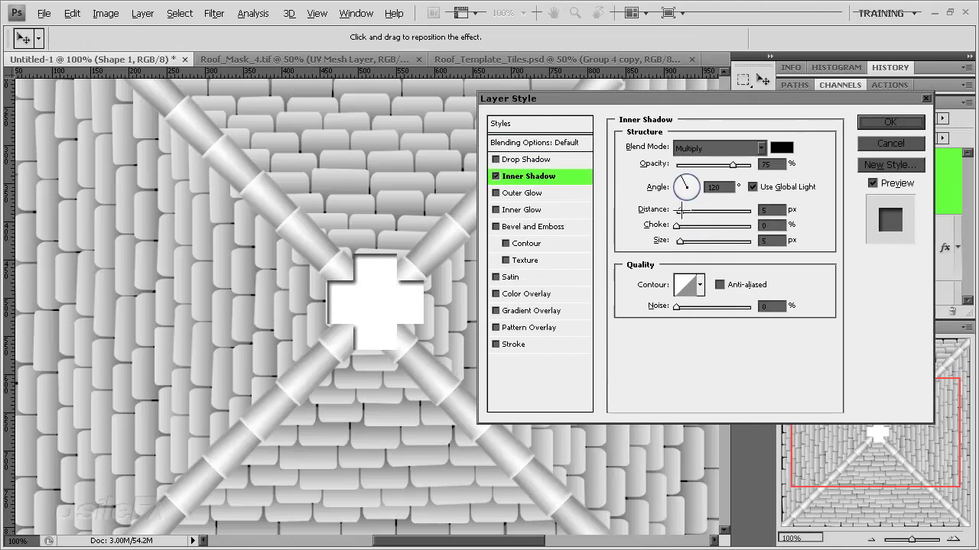
{"action": "left_click_drag", "start_coordinate": [656, 210], "coordinate": [625, 241]}
{"action": "mouse_move", "coordinate": [699, 241]}
{"action": "left_mouse_down"}
{"action": "mouse_move", "coordinate": [680, 241]}
{"action": "mouse_move", "coordinate": [691, 230]}
{"action": "left_mouse_up"}
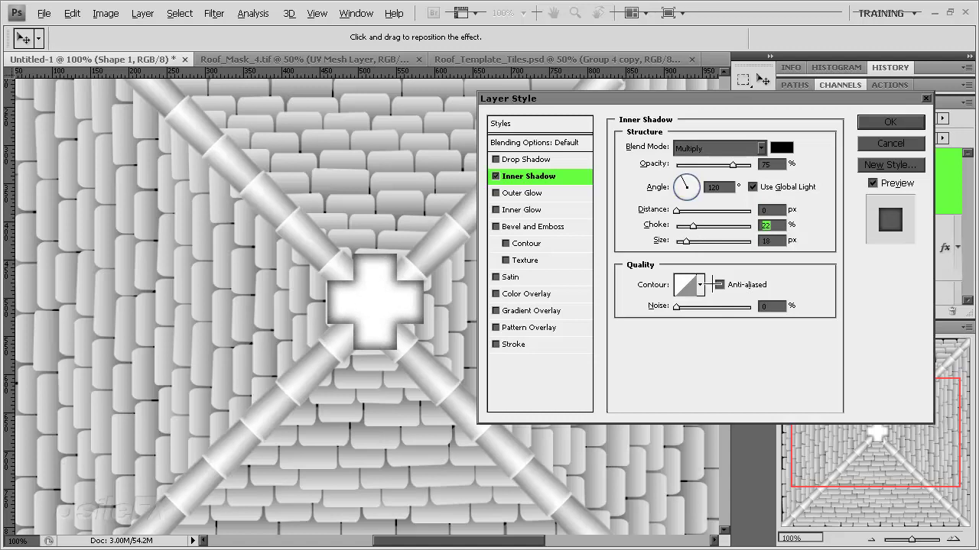
- Try several inner shadow contours, return to the linear one and turn on anti-aliasing
{"action": "left_click", "coordinate": [699, 284]}
{"action": "left_click", "coordinate": [615, 348]}
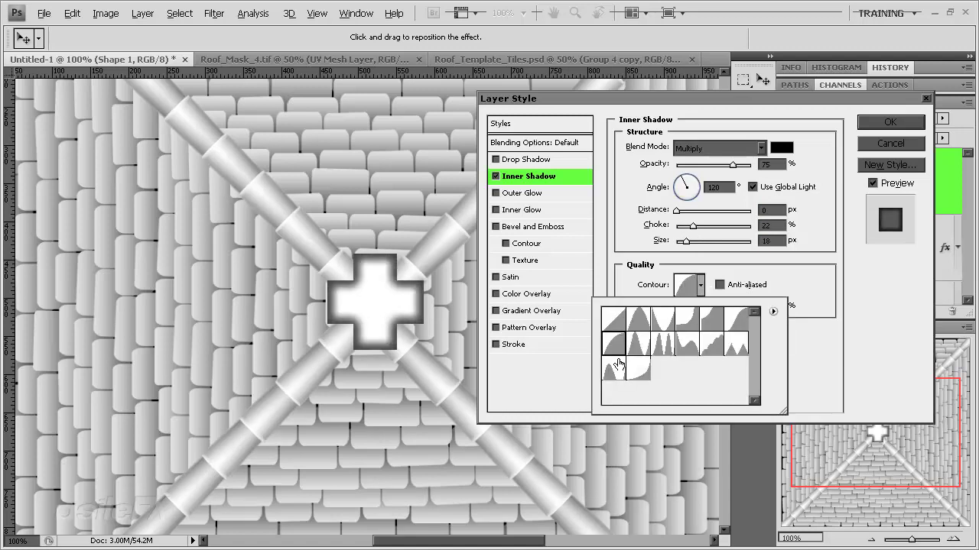
{"action": "left_click", "coordinate": [616, 365]}
{"action": "left_click", "coordinate": [637, 365]}
{"action": "left_click", "coordinate": [616, 331]}
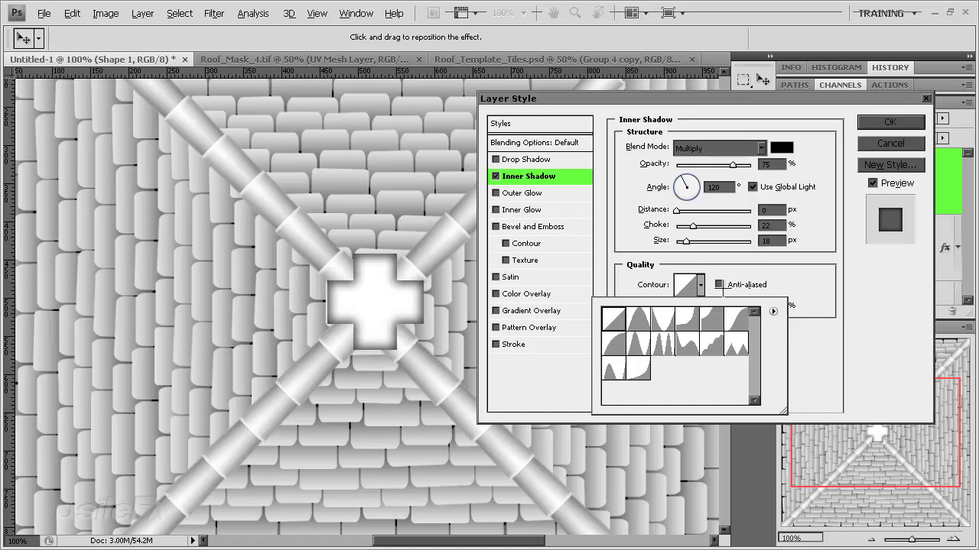
{"action": "left_click", "coordinate": [720, 285]}
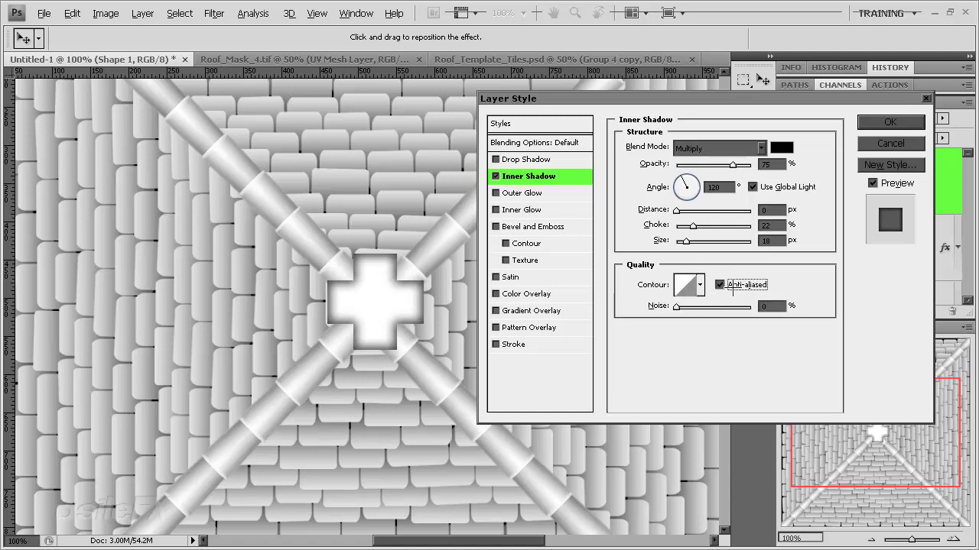
- Turn off the inner shadow's anti-aliasing and add a reversed Diamond-style Gradient Overlay at 53% opacity to the cross
{"action": "left_click", "coordinate": [733, 285]}
{"action": "left_click_drag", "start_coordinate": [697, 238], "coordinate": [692, 266]}
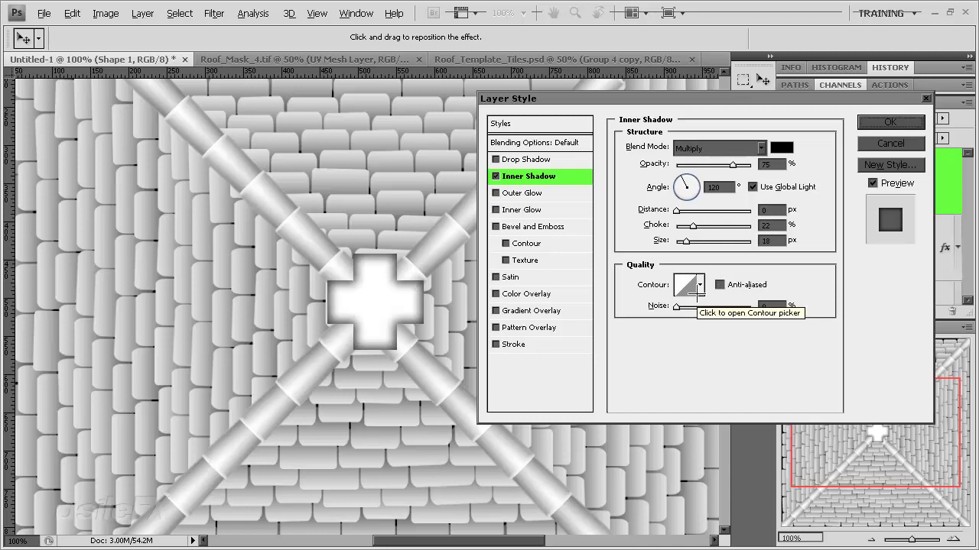
{"action": "left_click", "coordinate": [535, 311]}
{"action": "left_click", "coordinate": [719, 199]}
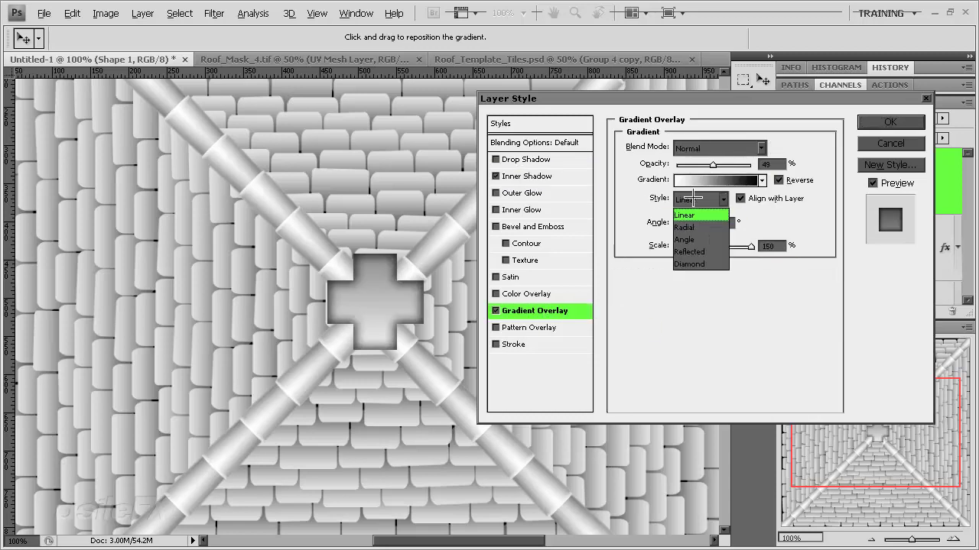
{"action": "left_click", "coordinate": [715, 262]}
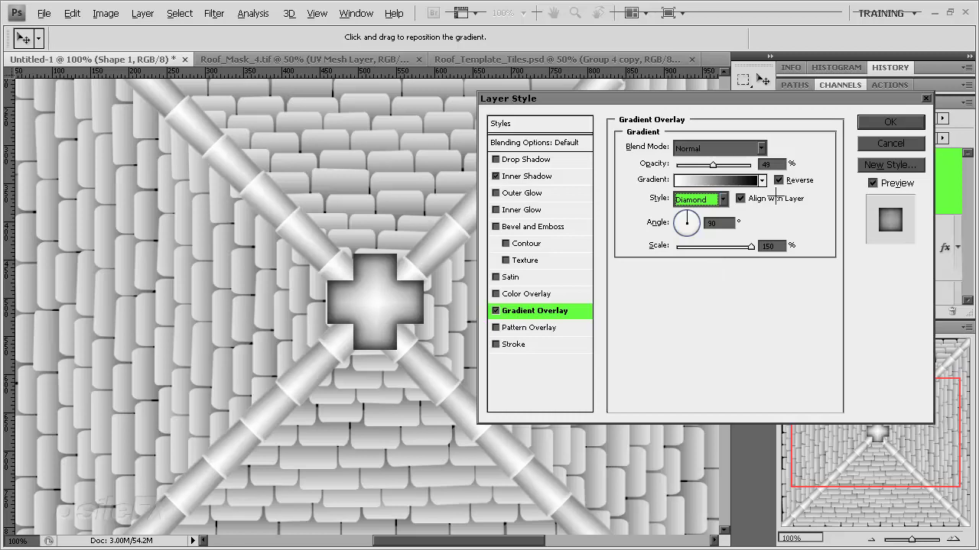
{"action": "left_click", "coordinate": [778, 180]}
{"action": "left_click", "coordinate": [778, 180]}
{"action": "mouse_move", "coordinate": [728, 162]}
{"action": "left_mouse_down"}
{"action": "mouse_move", "coordinate": [746, 165]}
{"action": "mouse_move", "coordinate": [681, 165]}
{"action": "mouse_move", "coordinate": [722, 167]}
{"action": "left_mouse_up"}
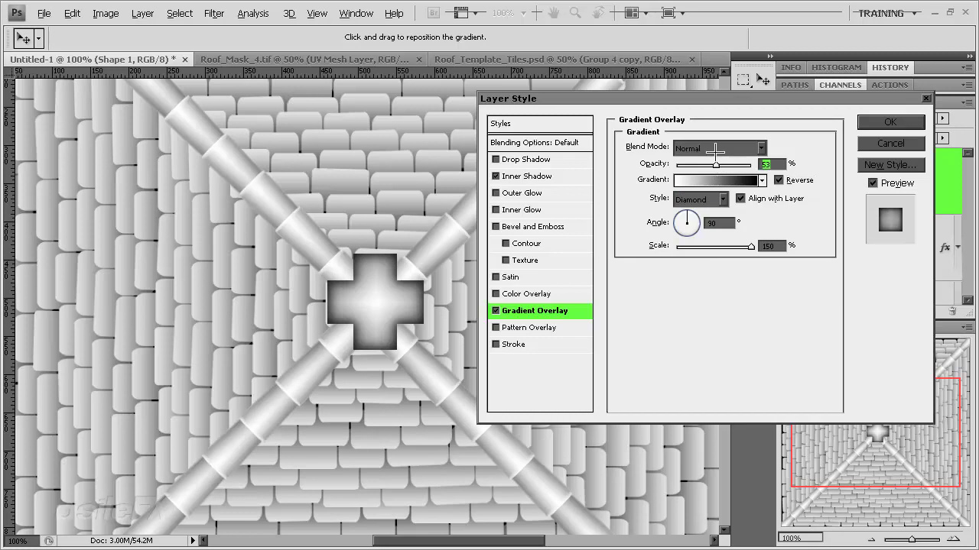
- Try the Darken blend mode on the gradient overlay, return it to Normal and set its opacity to 58% with scale 150%
{"action": "left_click", "coordinate": [715, 149]}
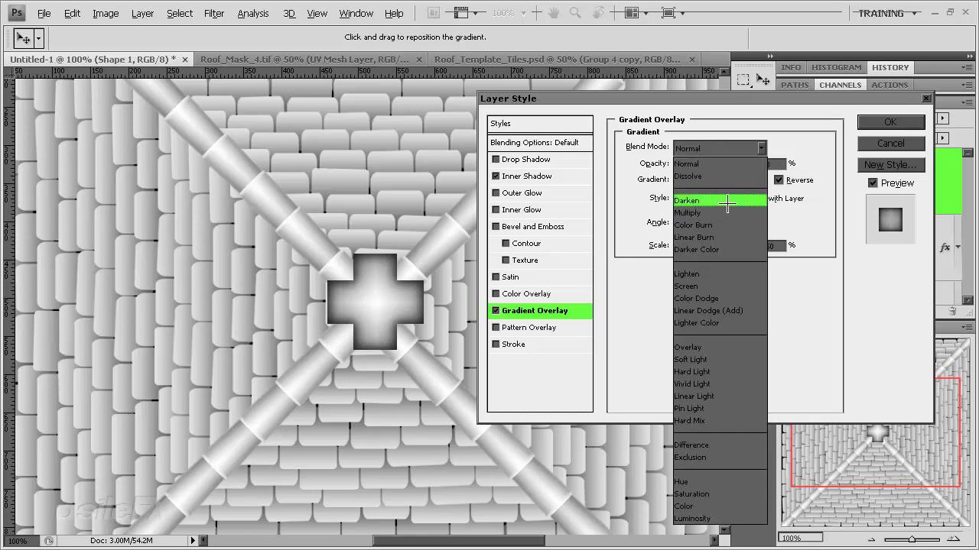
{"action": "left_click", "coordinate": [726, 202]}
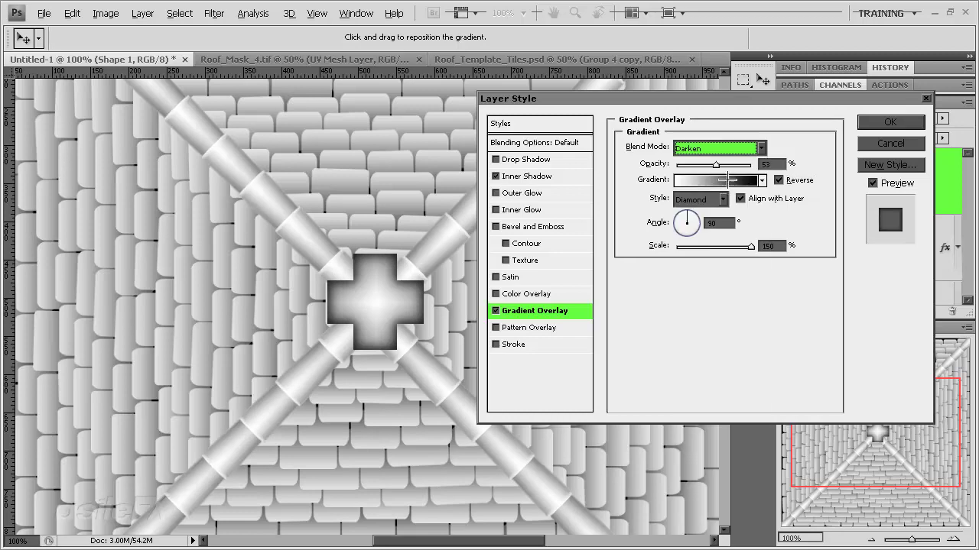
{"action": "mouse_move", "coordinate": [723, 165]}
{"action": "left_mouse_down"}
{"action": "mouse_move", "coordinate": [760, 163]}
{"action": "mouse_move", "coordinate": [680, 165]}
{"action": "mouse_move", "coordinate": [705, 165]}
{"action": "left_mouse_up"}
{"action": "left_click", "coordinate": [699, 149]}
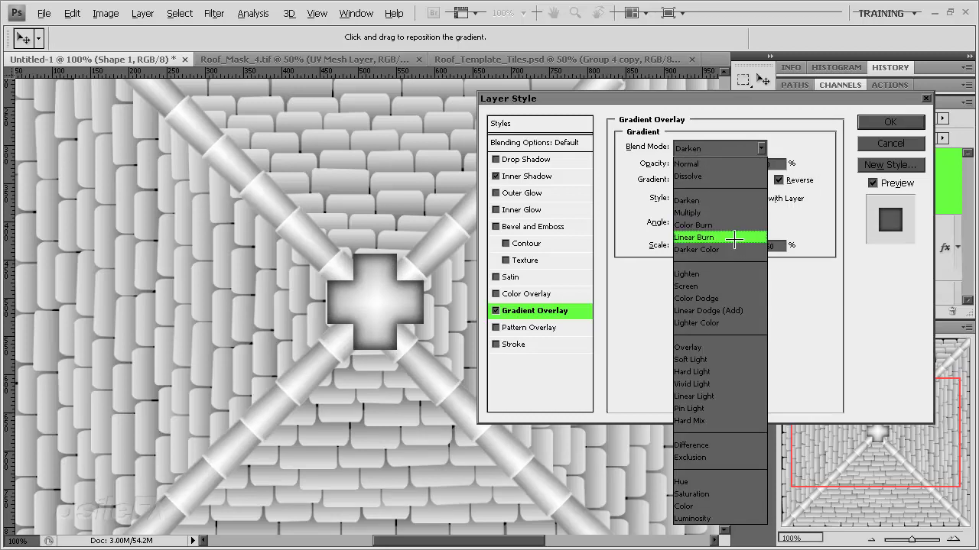
{"action": "left_click", "coordinate": [730, 221]}
{"action": "left_click", "coordinate": [722, 149]}
{"action": "left_click", "coordinate": [704, 149]}
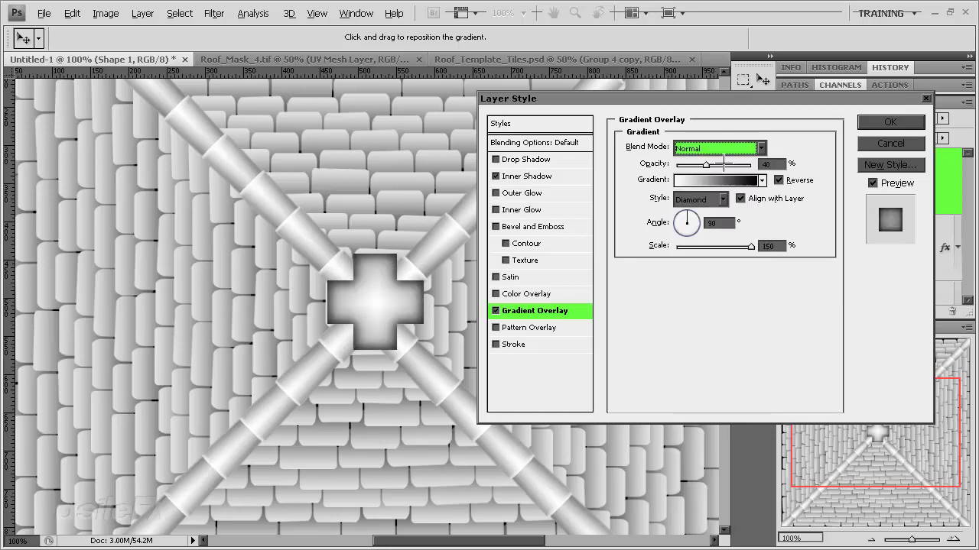
{"action": "left_click_drag", "start_coordinate": [706, 164], "coordinate": [720, 165]}
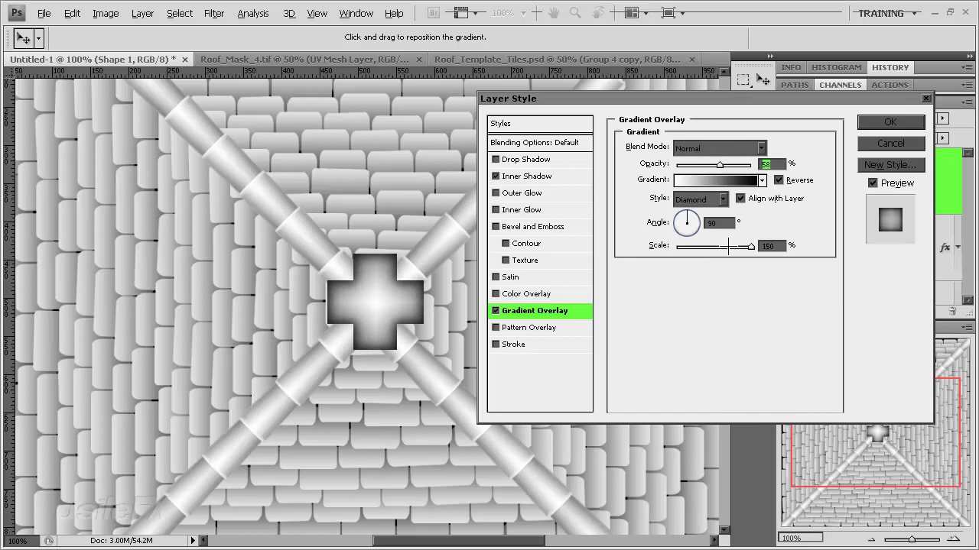
{"action": "left_click_drag", "start_coordinate": [722, 246], "coordinate": [784, 247]}
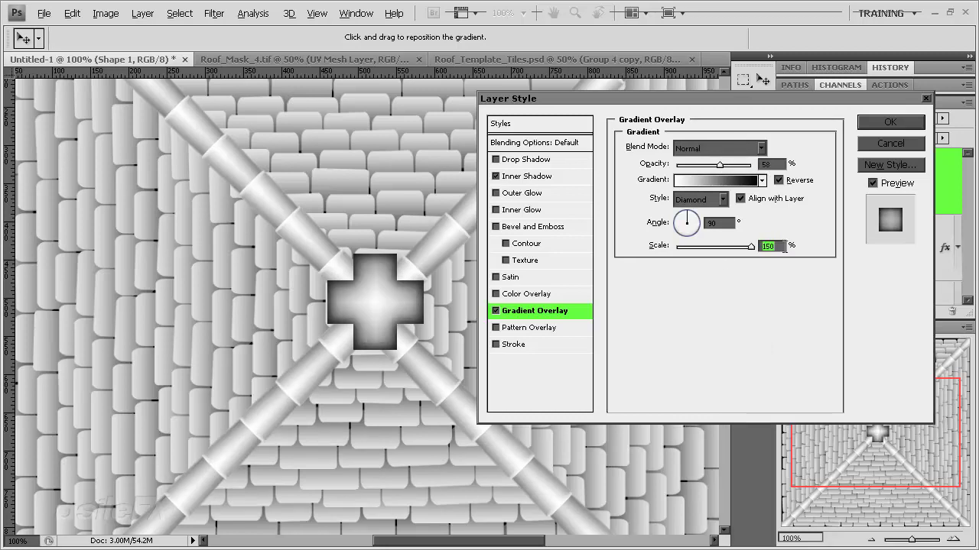
- Set the cross's inner shadow to 31% opacity, 31% choke and 24 px size
{"action": "left_click", "coordinate": [538, 176]}
{"action": "left_click_drag", "start_coordinate": [726, 165], "coordinate": [700, 164]}
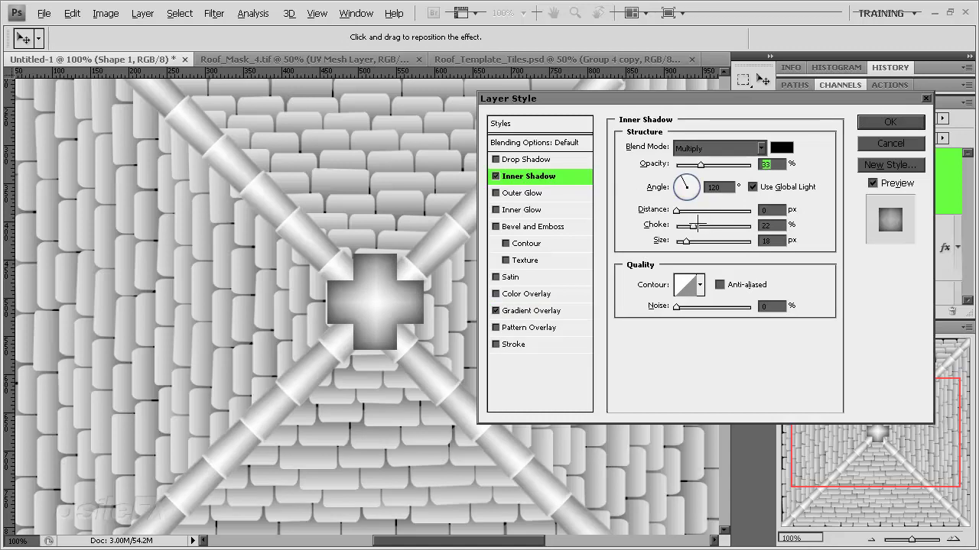
{"action": "mouse_move", "coordinate": [693, 226]}
{"action": "left_mouse_down"}
{"action": "mouse_move", "coordinate": [711, 225]}
{"action": "mouse_move", "coordinate": [687, 241]}
{"action": "left_mouse_up"}
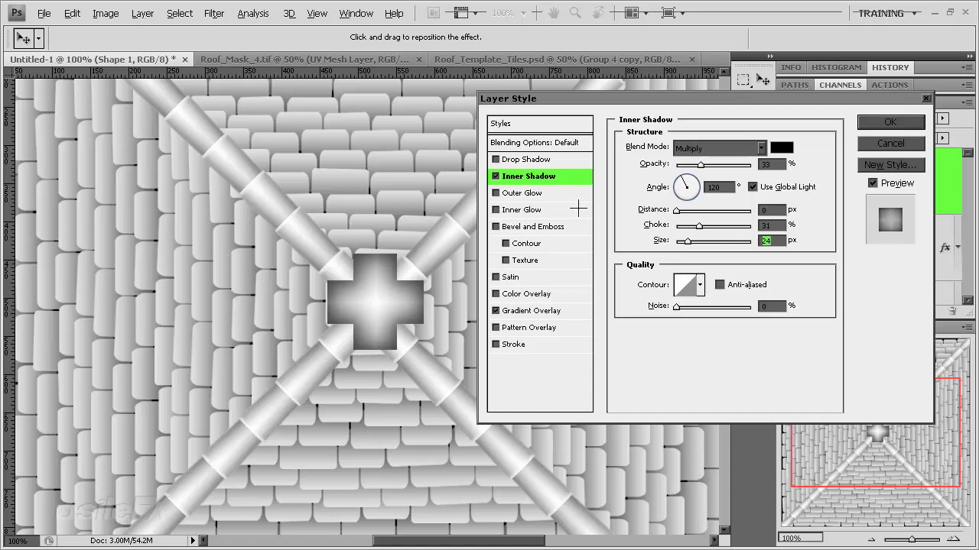
{"action": "mouse_move", "coordinate": [677, 165]}
{"action": "left_mouse_down"}
{"action": "mouse_move", "coordinate": [667, 164]}
{"action": "mouse_move", "coordinate": [708, 165]}
{"action": "mouse_move", "coordinate": [696, 165]}
{"action": "mouse_move", "coordinate": [702, 173]}
{"action": "mouse_move", "coordinate": [749, 165]}
{"action": "mouse_move", "coordinate": [697, 166]}
{"action": "mouse_move", "coordinate": [751, 166]}
{"action": "mouse_move", "coordinate": [682, 165]}
{"action": "mouse_move", "coordinate": [735, 165]}
{"action": "left_mouse_up"}
- Set the gradient overlay's opacity to 100% and recolour its black stop to light grey e8e8e8 sampled from the image
{"action": "left_click", "coordinate": [529, 311]}
{"action": "left_click", "coordinate": [725, 181]}
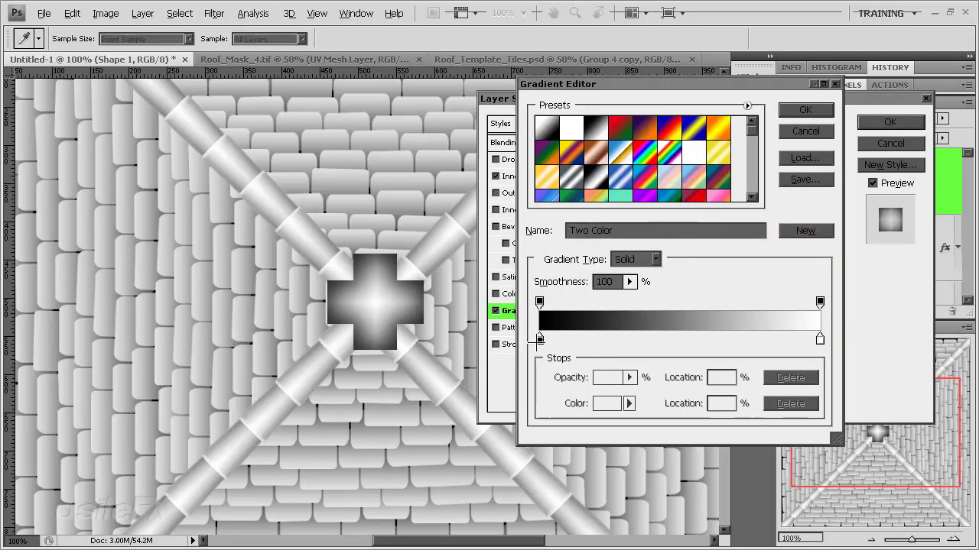
{"action": "left_click", "coordinate": [539, 339]}
{"action": "left_click", "coordinate": [605, 404]}
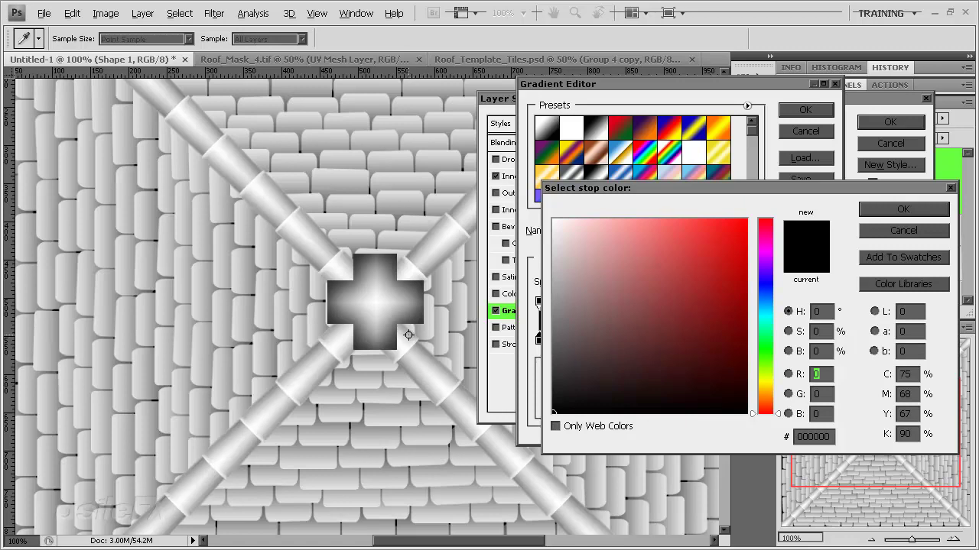
{"action": "left_click", "coordinate": [402, 339]}
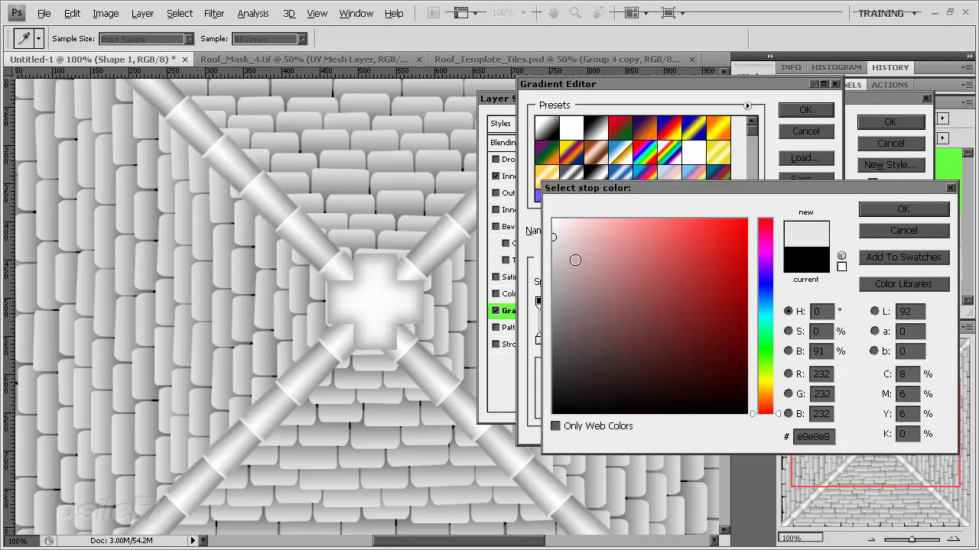
{"action": "left_click", "coordinate": [903, 209]}
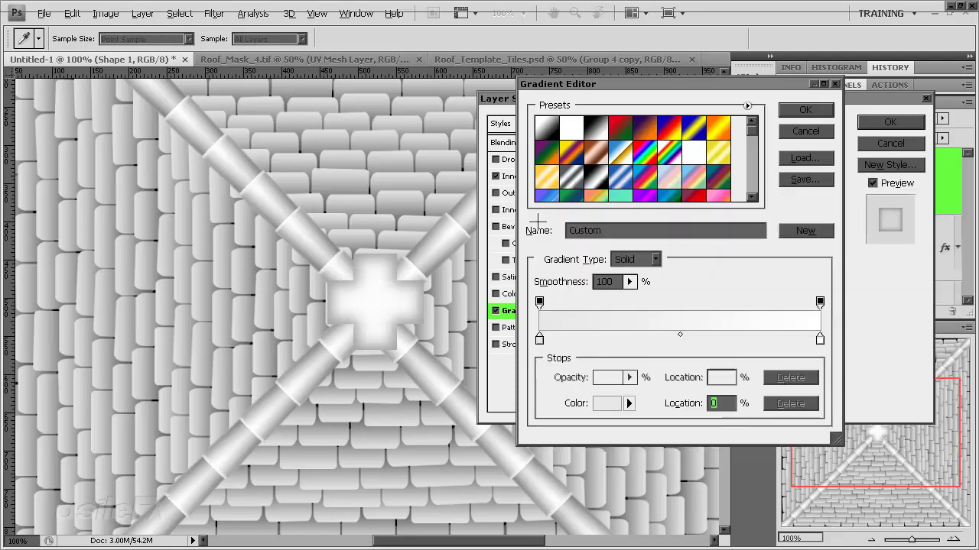
{"action": "left_click", "coordinate": [805, 109]}
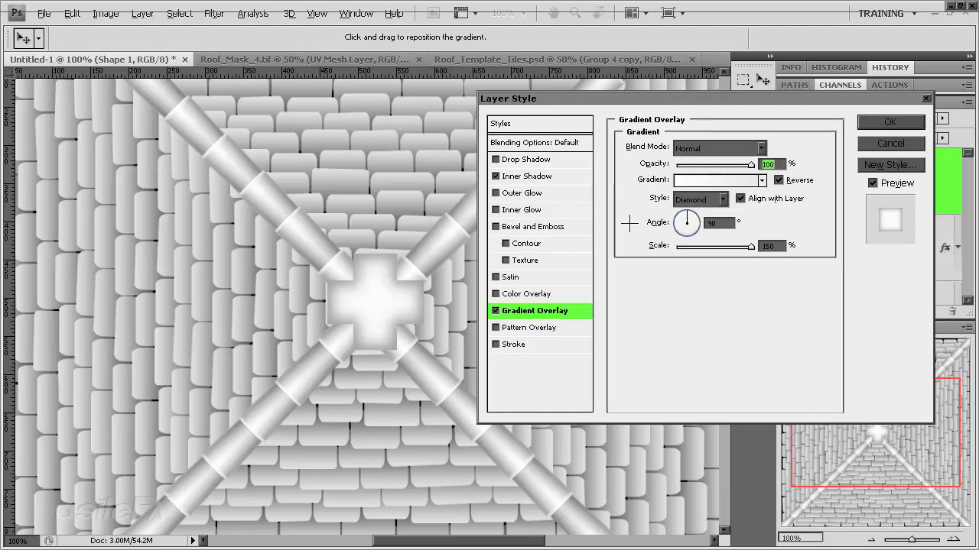
- Set the inner shadow's opacity to 41%, recolour the gradient overlay's grey stop to 9a9a9a and apply the layer style
{"action": "left_click", "coordinate": [526, 177]}
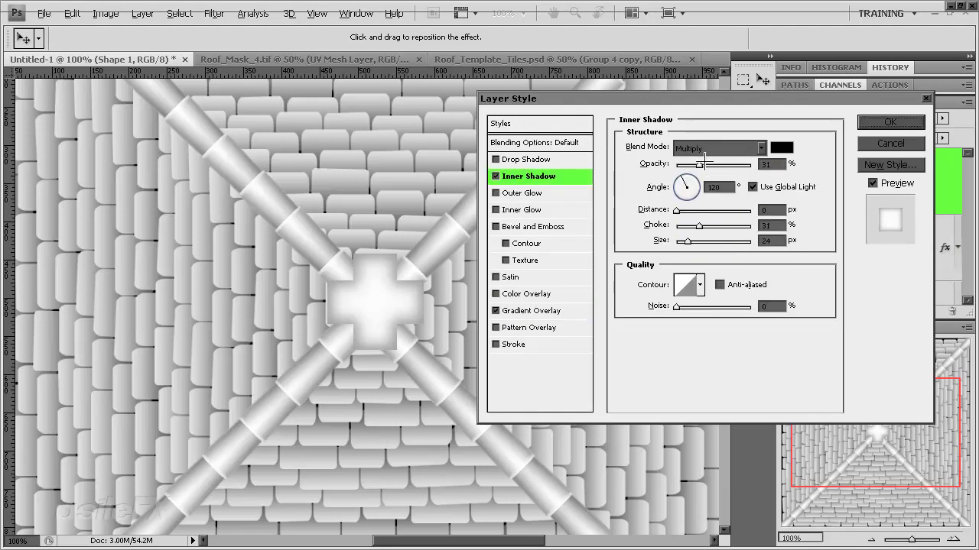
{"action": "left_click_drag", "start_coordinate": [699, 165], "coordinate": [708, 165]}
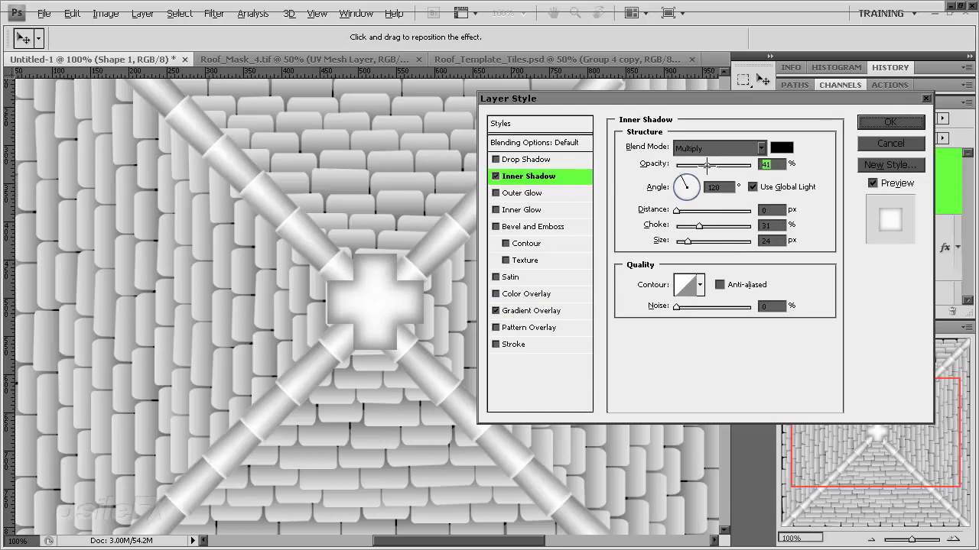
{"action": "left_click", "coordinate": [533, 310]}
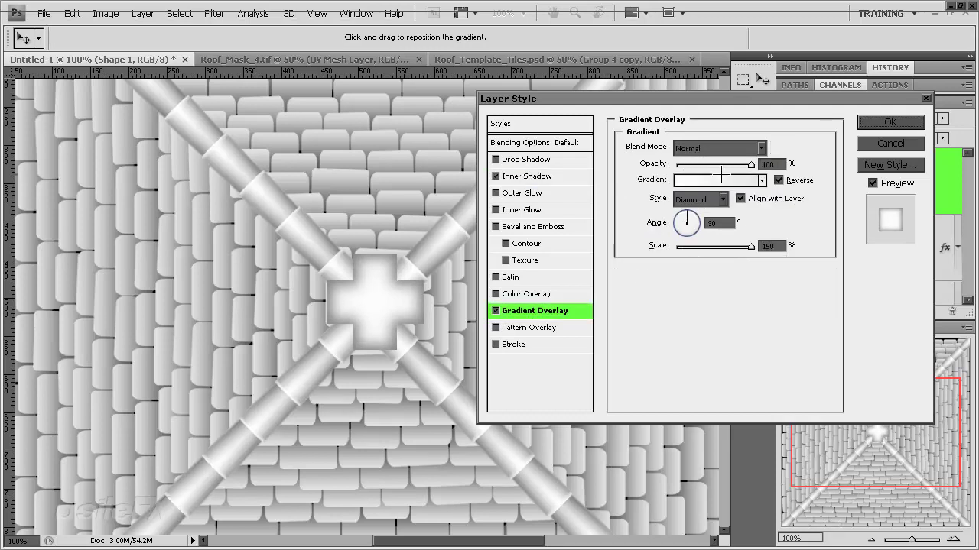
{"action": "left_click", "coordinate": [721, 175]}
{"action": "left_click", "coordinate": [540, 340]}
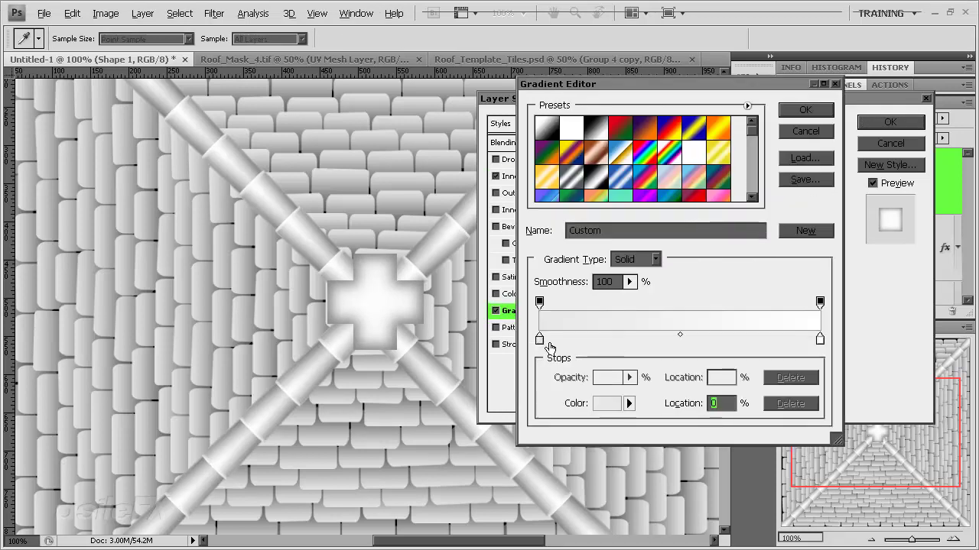
{"action": "left_click", "coordinate": [606, 403]}
{"action": "left_click", "coordinate": [552, 296]}
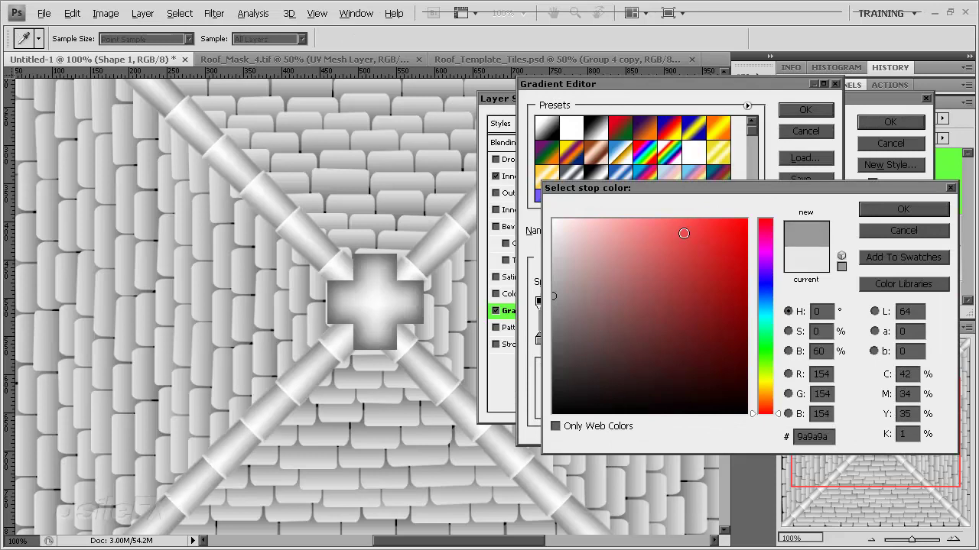
{"action": "left_click", "coordinate": [879, 209]}
{"action": "left_click", "coordinate": [797, 109]}
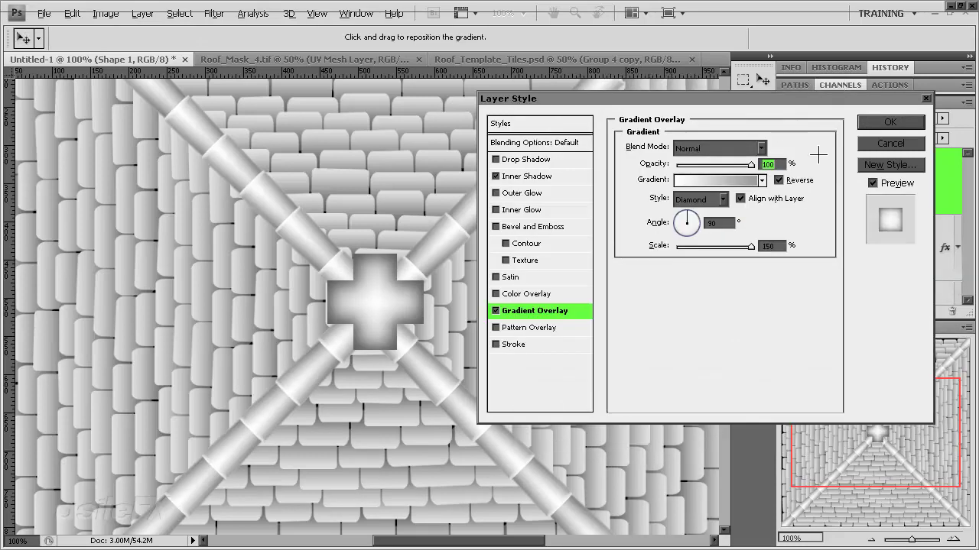
{"action": "left_click", "coordinate": [876, 123]}
- Create a new empty layer beneath the cross layer and merge the two to rasterize the cross's effects
{"action": "left_click", "coordinate": [966, 102]}
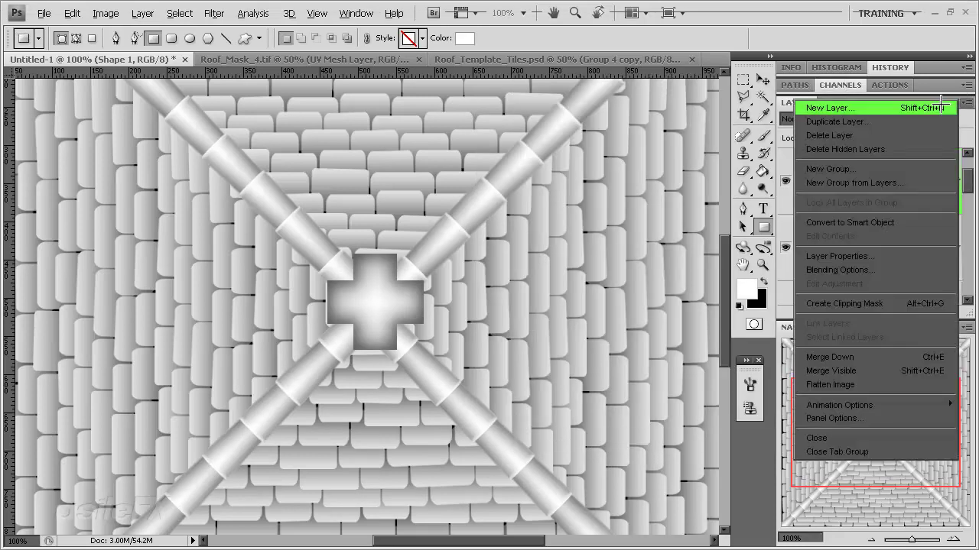
{"action": "left_click", "coordinate": [879, 104]}
{"action": "left_click_drag", "start_coordinate": [910, 182], "coordinate": [907, 268]}
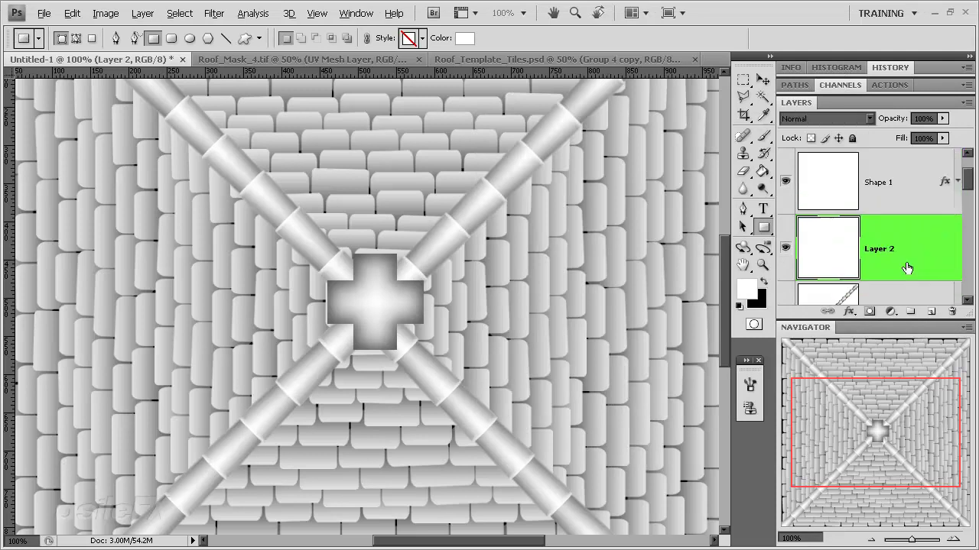
{"action": "left_click", "coordinate": [906, 191], "text": "shift"}
{"action": "key", "text": "ctrl+e"}
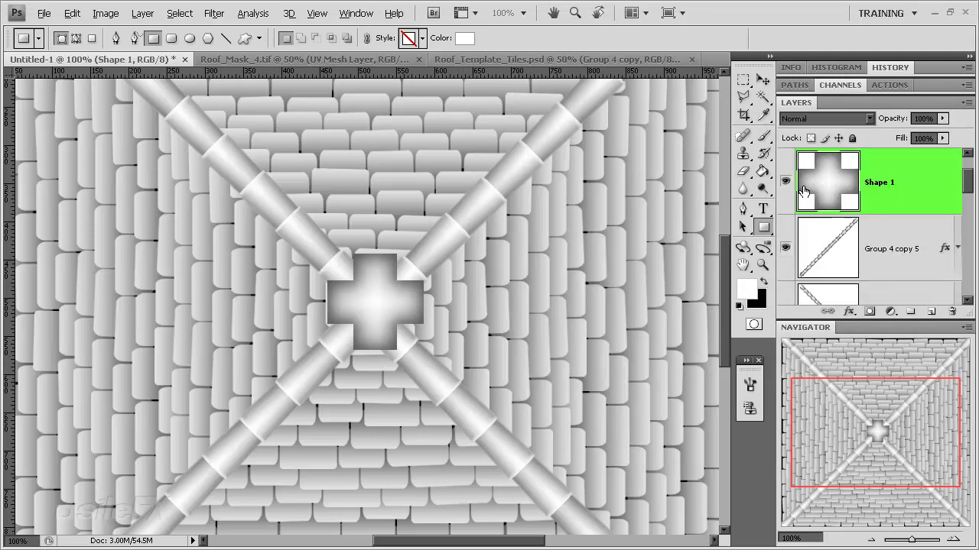
- Rotate the merged cross 45° so its arms follow the diagonal hip cap strips
{"action": "key", "text": "ctrl+t"}
{"action": "left_click_drag", "start_coordinate": [489, 231], "coordinate": [542, 346]}
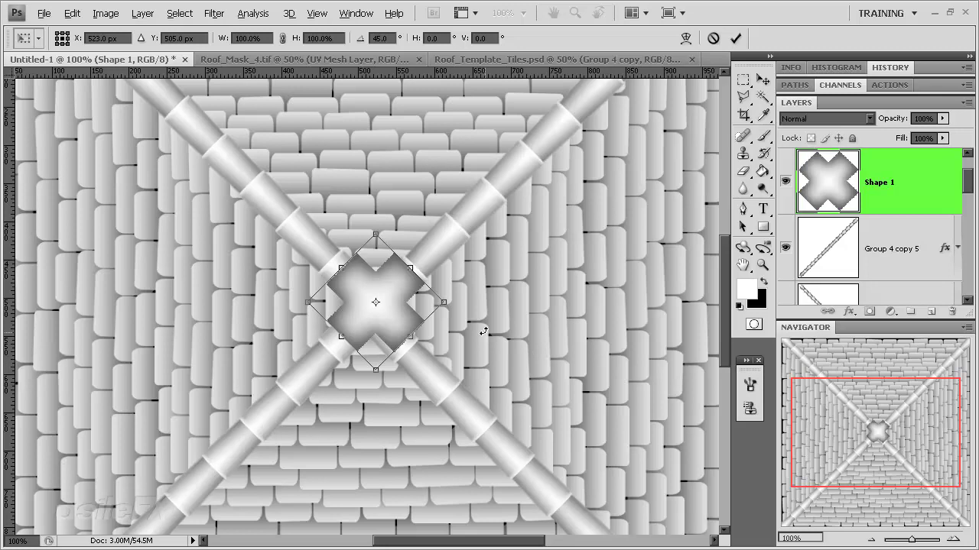
{"action": "key", "text": "Return"}
- Nudge the rotated cross slightly downward and fine-tune it sideways to centre it where the hip cap strips meet
{"action": "key", "text": "u"}
{"action": "key", "text": "v"}
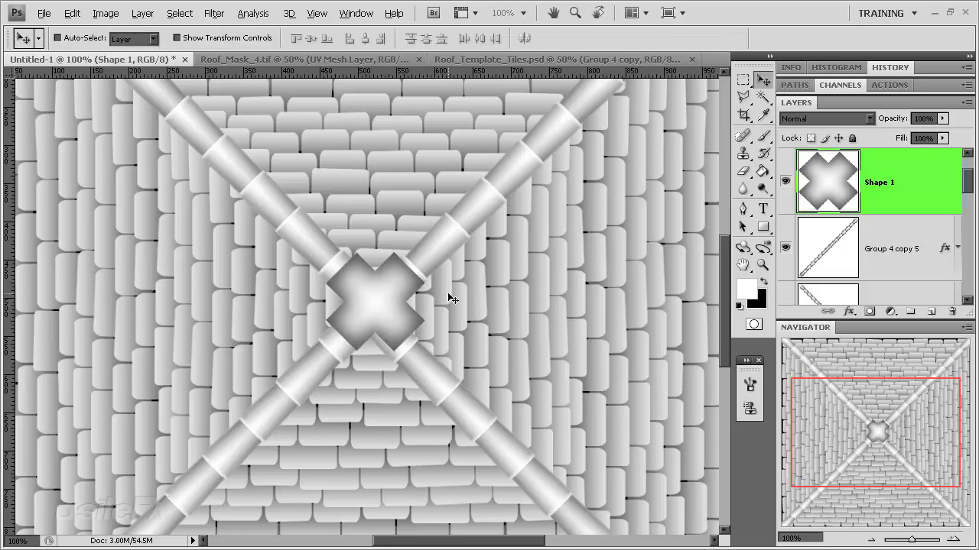
{"action": "key", "text": "Down"}
{"action": "key", "text": "Down"}
{"action": "key", "text": "Down"}
{"action": "key", "text": "Down"}
{"action": "key", "text": "Down"}
{"action": "key", "text": "Down"}
{"action": "key", "text": "Down"}
{"action": "key", "text": "Down"}
{"action": "key", "text": "Down"}
{"action": "key", "text": "Down"}
{"action": "key", "text": "Down"}
{"action": "key", "text": "Down"}
{"action": "key", "text": "Down"}
{"action": "key", "text": "Down"}
{"action": "key", "text": "Down"}
{"action": "key", "text": "Up"}
{"action": "key", "text": "Up"}
{"action": "key", "text": "Up"}
{"action": "key", "text": "Up"}
{"action": "key", "text": "Up"}
{"action": "key", "text": "Up"}
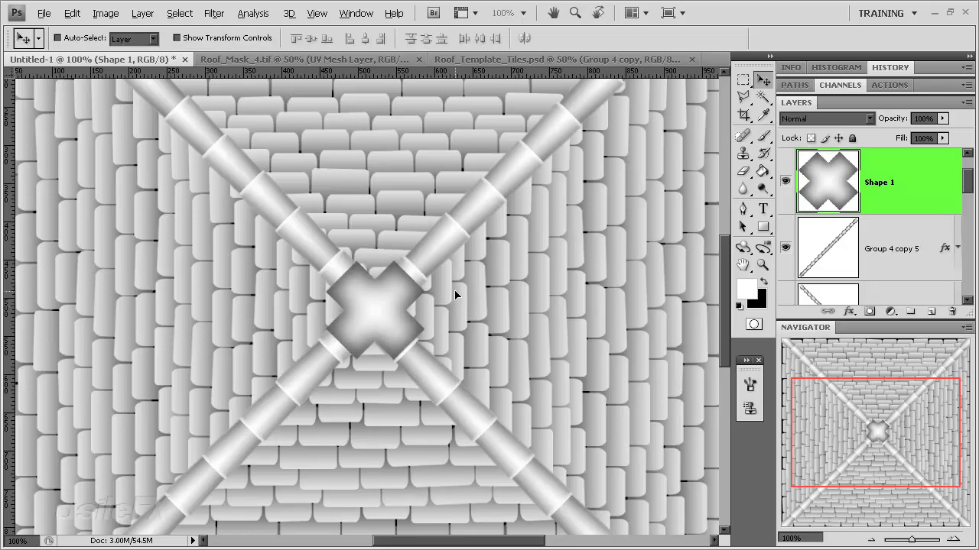
{"action": "key", "text": "Up"}
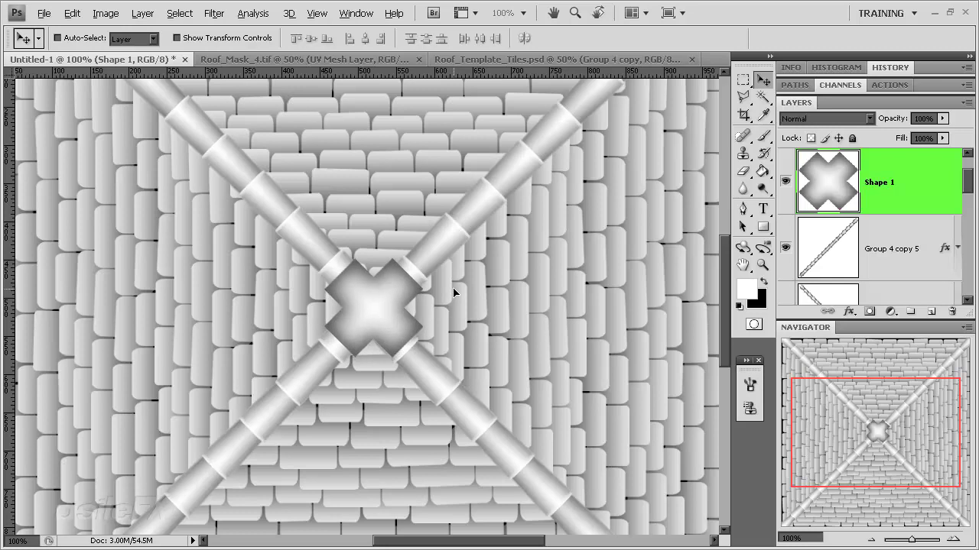
{"action": "key", "text": "Right"}
{"action": "key", "text": "Right"}
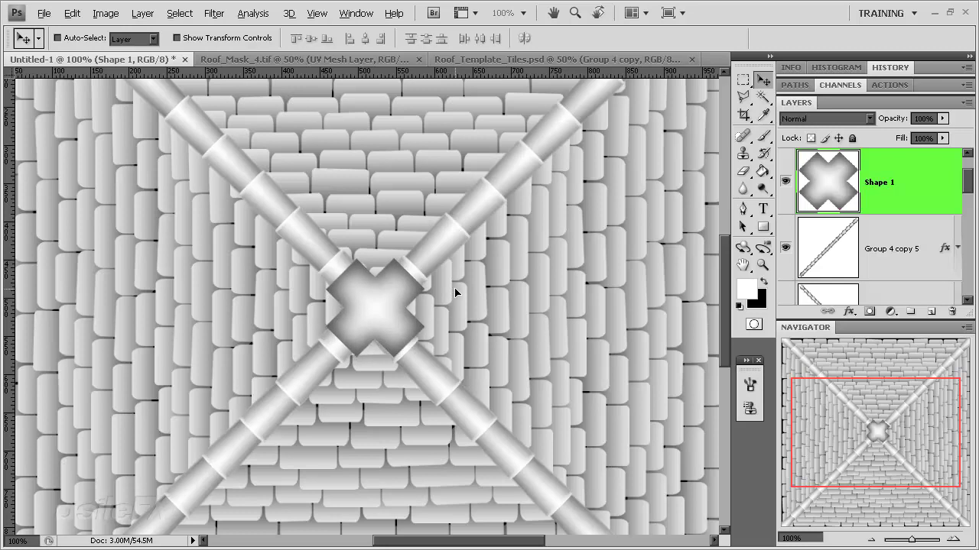
{"action": "key", "text": "Right"}
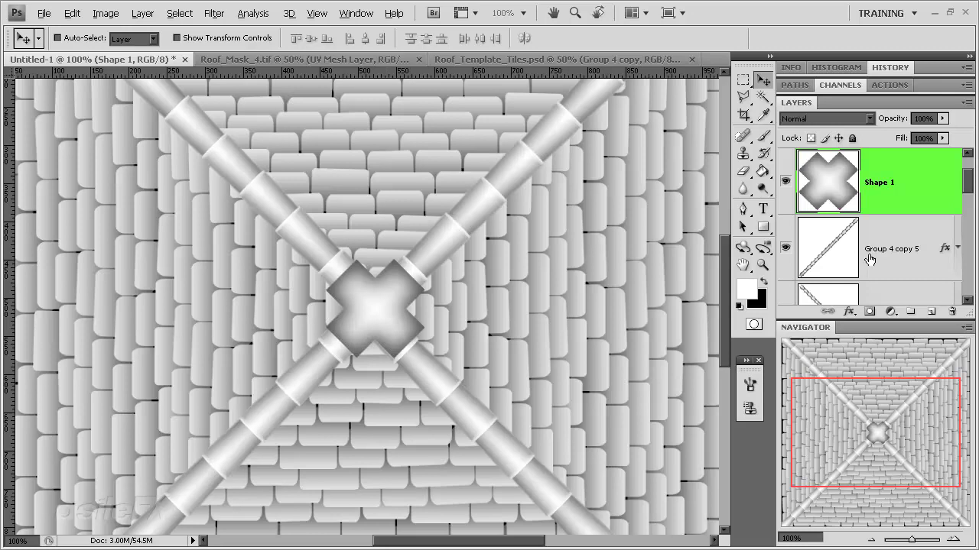
- Find the layer of the lower-right hip cap strip, Group 4 copy 2, and shift the strip into line with the cross's arm
{"action": "scroll", "coordinate": [869, 259], "scroll_direction": "down", "scroll_amount": 1}
{"action": "left_click", "coordinate": [786, 247]}
{"action": "left_click", "coordinate": [786, 247]}
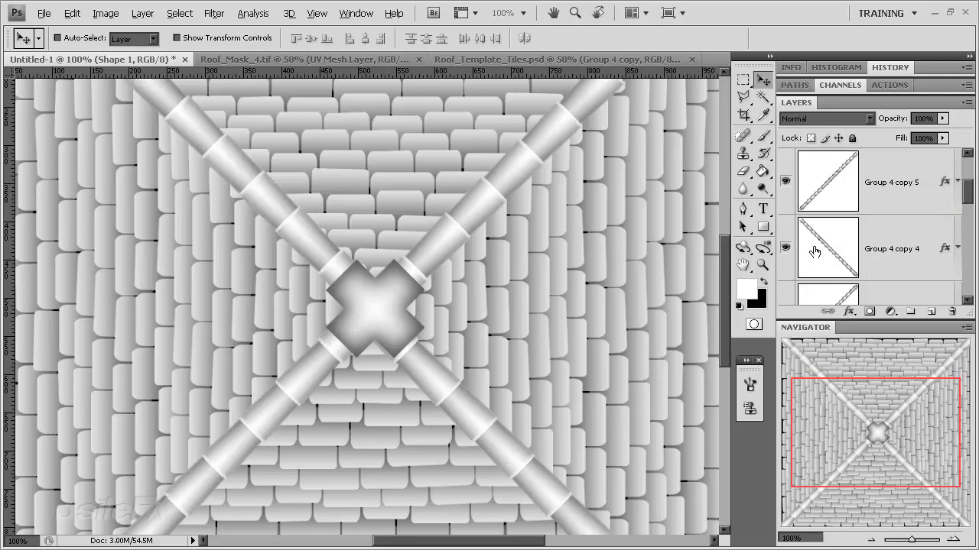
{"action": "scroll", "coordinate": [823, 252], "scroll_direction": "down", "scroll_amount": 1}
{"action": "scroll", "coordinate": [824, 253], "scroll_direction": "down", "scroll_amount": 2}
{"action": "left_click", "coordinate": [785, 186]}
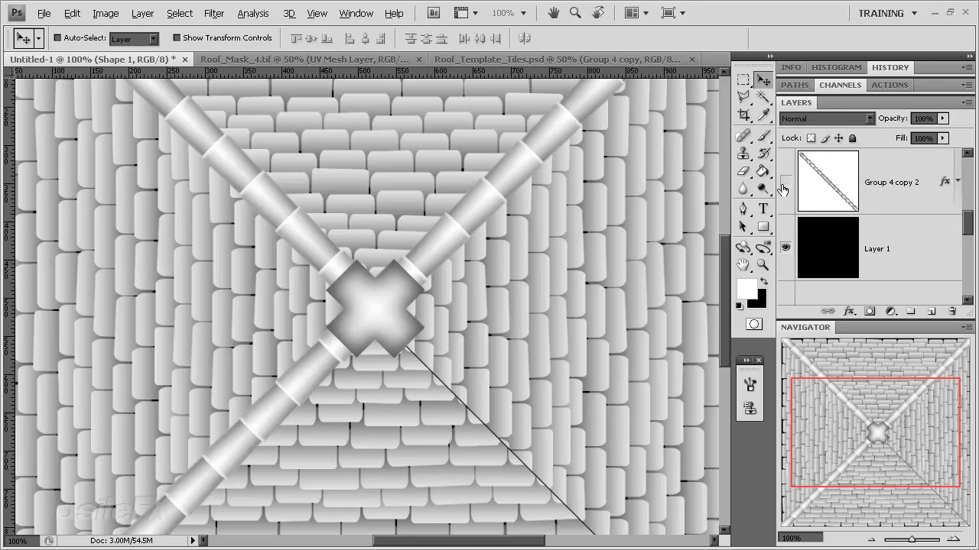
{"action": "left_click", "coordinate": [785, 186]}
{"action": "left_click", "coordinate": [878, 166]}
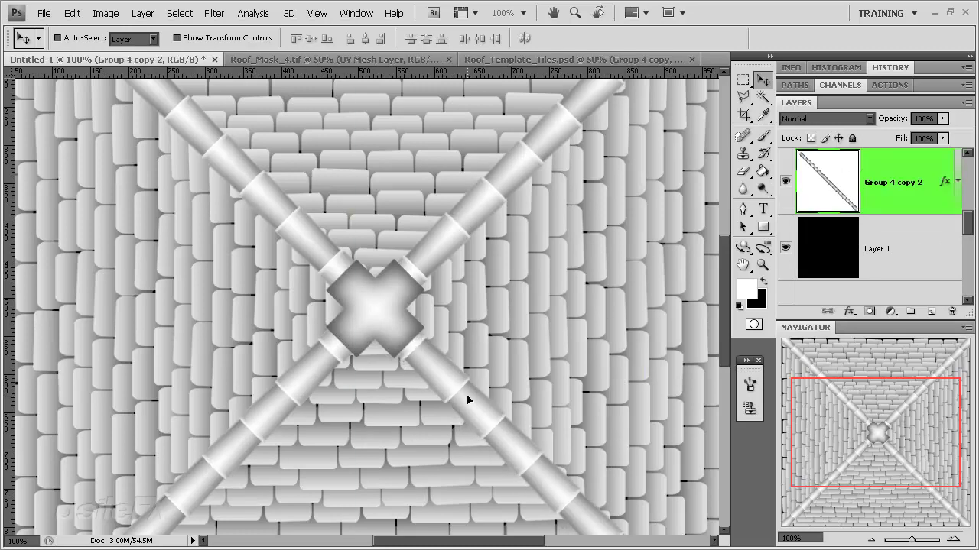
{"action": "left_click_drag", "start_coordinate": [468, 399], "coordinate": [420, 359]}
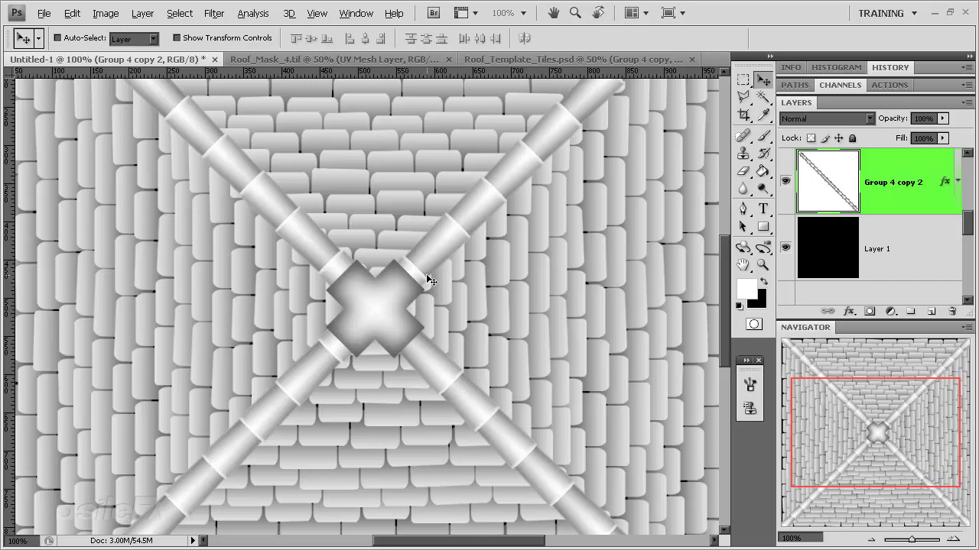
- Shift the lower-left, upper-left and upper-right hip cap strips so each one lines up with its arm of the central cross
{"action": "scroll", "coordinate": [841, 245], "scroll_direction": "up", "scroll_amount": 2}
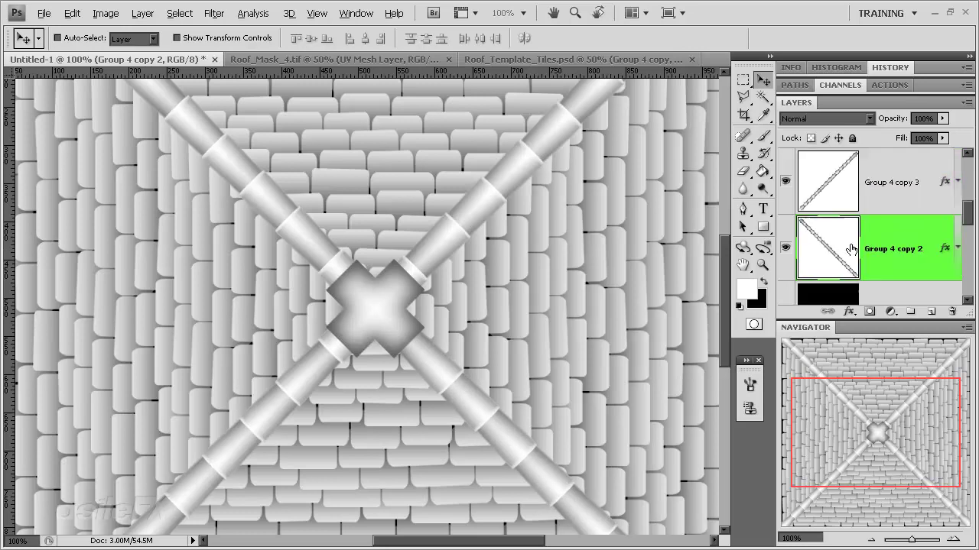
{"action": "left_click", "coordinate": [879, 238]}
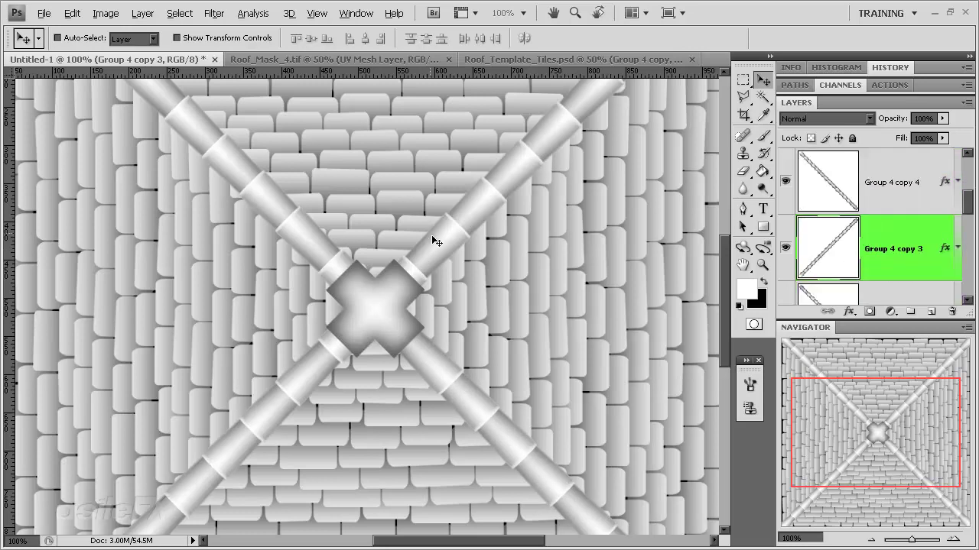
{"action": "left_click_drag", "start_coordinate": [431, 235], "coordinate": [445, 225]}
{"action": "scroll", "coordinate": [864, 222], "scroll_direction": "up", "scroll_amount": 1}
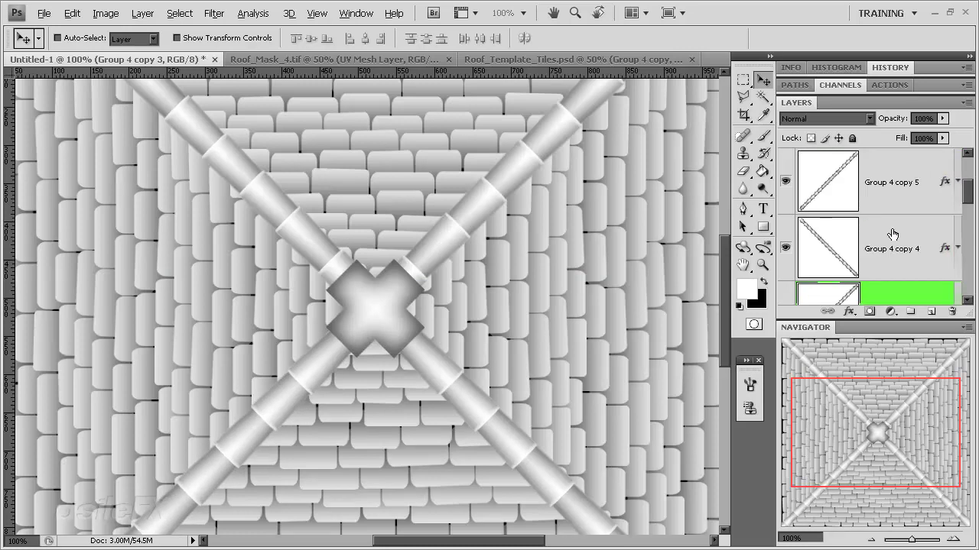
{"action": "left_click", "coordinate": [891, 236]}
{"action": "left_click_drag", "start_coordinate": [504, 255], "coordinate": [553, 270]}
{"action": "left_click", "coordinate": [890, 182]}
{"action": "scroll", "coordinate": [891, 248], "scroll_direction": "up", "scroll_amount": 1}
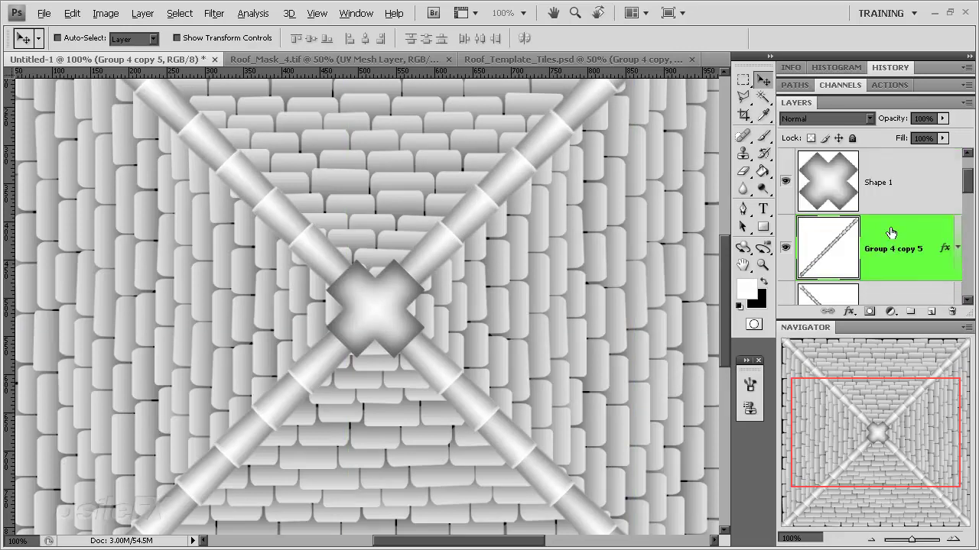
- Lighten the central cross on the Shape 1 layer with Levels, setting the midtone input to 2.13
{"action": "left_click", "coordinate": [910, 191]}
{"action": "key", "text": "ctrl+l"}
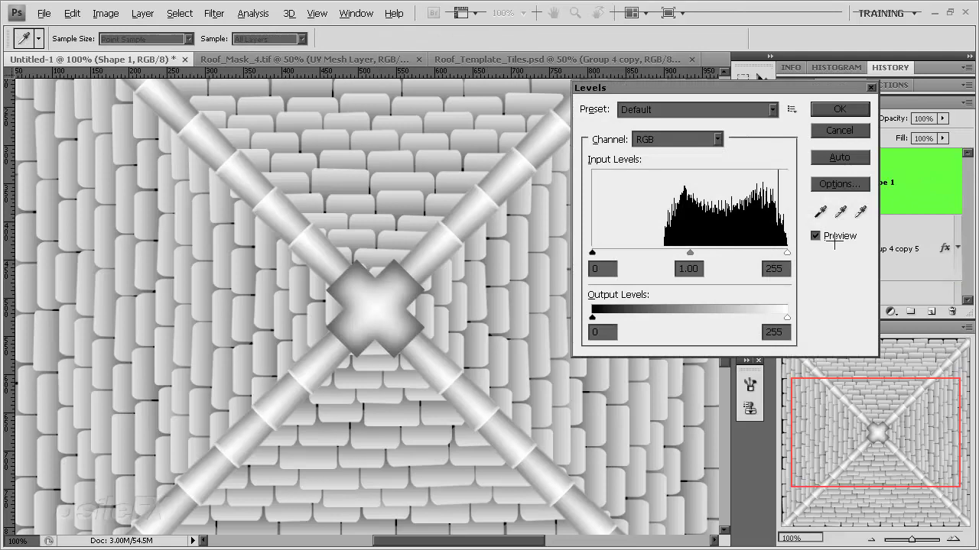
{"action": "left_click_drag", "start_coordinate": [727, 92], "coordinate": [626, 217]}
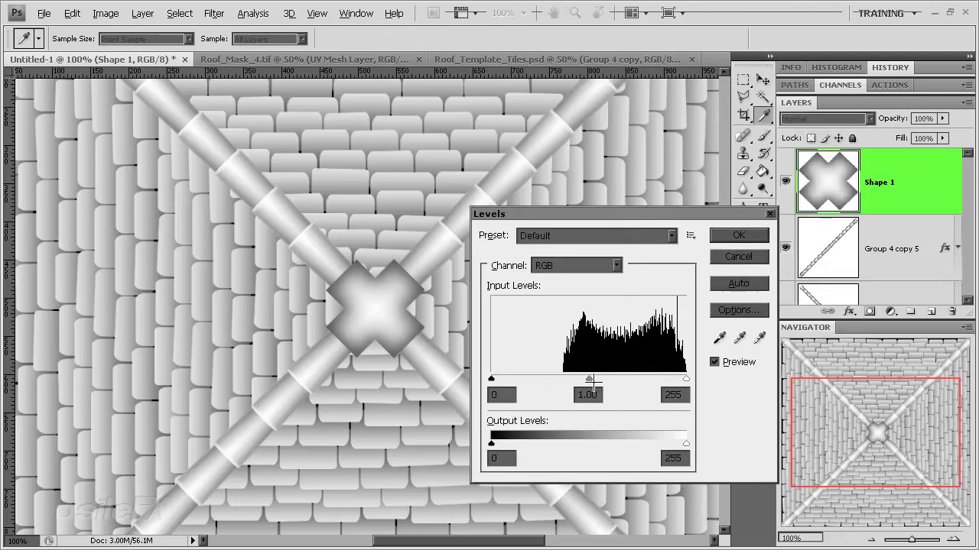
{"action": "left_click_drag", "start_coordinate": [585, 377], "coordinate": [544, 378]}
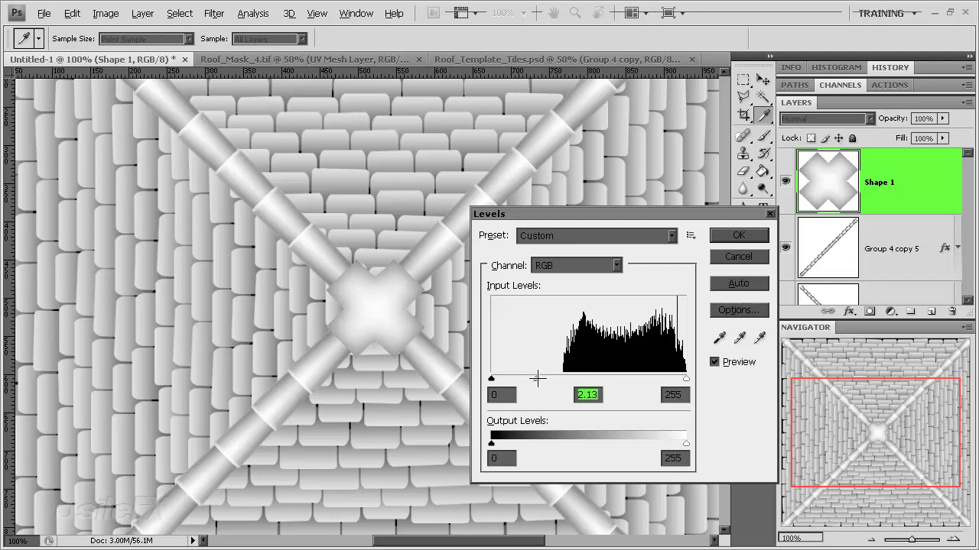
{"action": "key", "text": "Return"}
{"action": "left_click", "coordinate": [785, 246]}
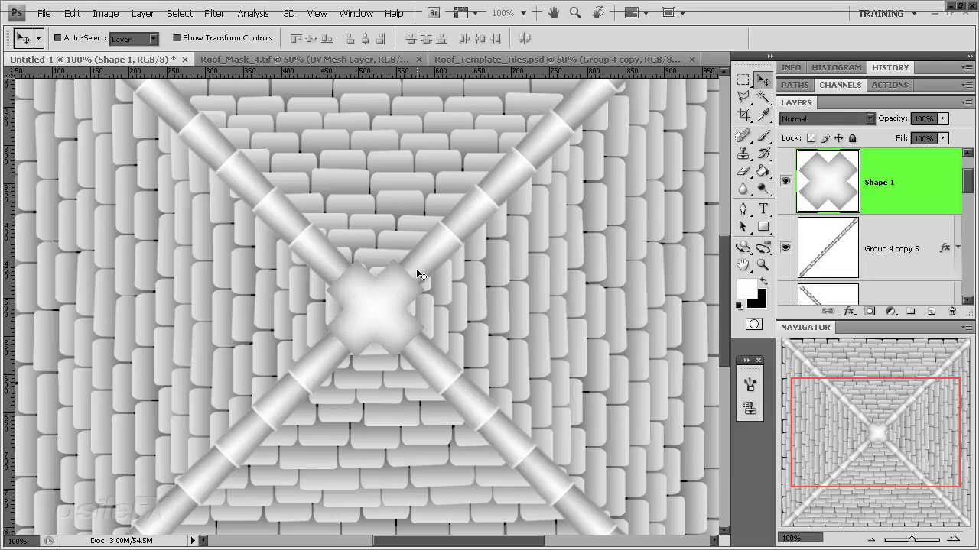
- Apply a second Levels adjustment to the central cross, raising the black input to 35 and adjusting the midtone and white inputs
{"action": "left_click", "coordinate": [874, 539]}
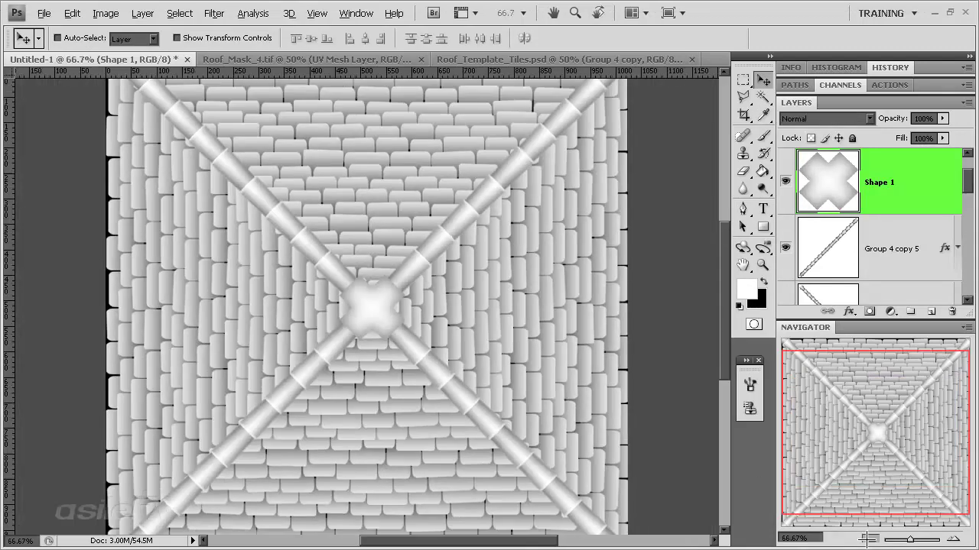
{"action": "left_click", "coordinate": [873, 539]}
{"action": "key", "text": "ctrl+l"}
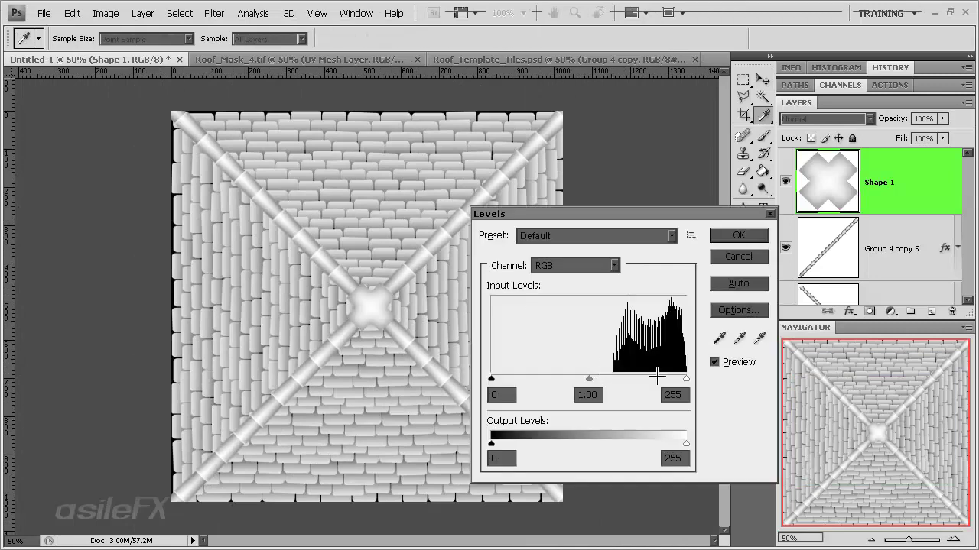
{"action": "left_click_drag", "start_coordinate": [491, 379], "coordinate": [426, 376]}
{"action": "left_click_drag", "start_coordinate": [491, 378], "coordinate": [518, 379]}
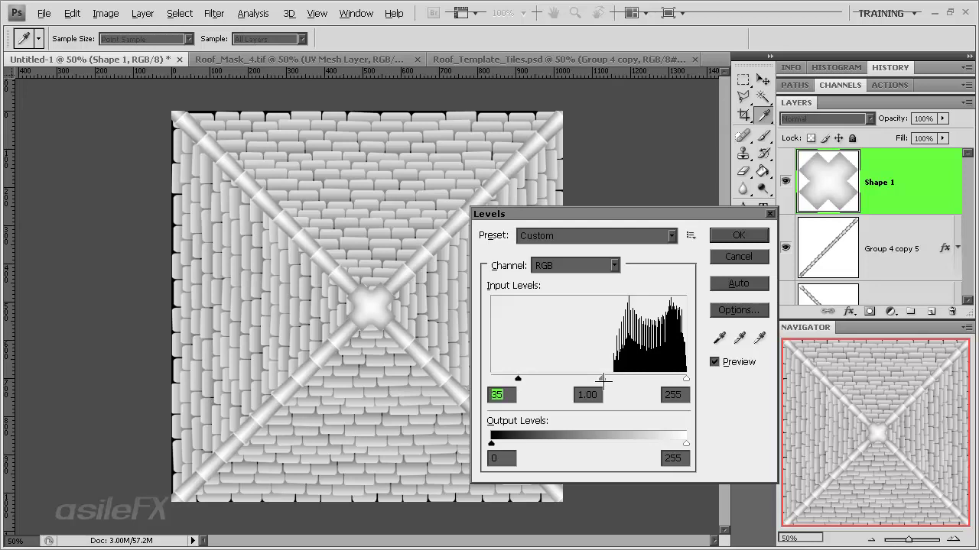
{"action": "mouse_move", "coordinate": [604, 379]}
{"action": "left_mouse_down"}
{"action": "mouse_move", "coordinate": [646, 379]}
{"action": "mouse_move", "coordinate": [591, 379]}
{"action": "left_mouse_up"}
{"action": "left_click_drag", "start_coordinate": [685, 378], "coordinate": [656, 376]}
{"action": "key", "text": "Return"}
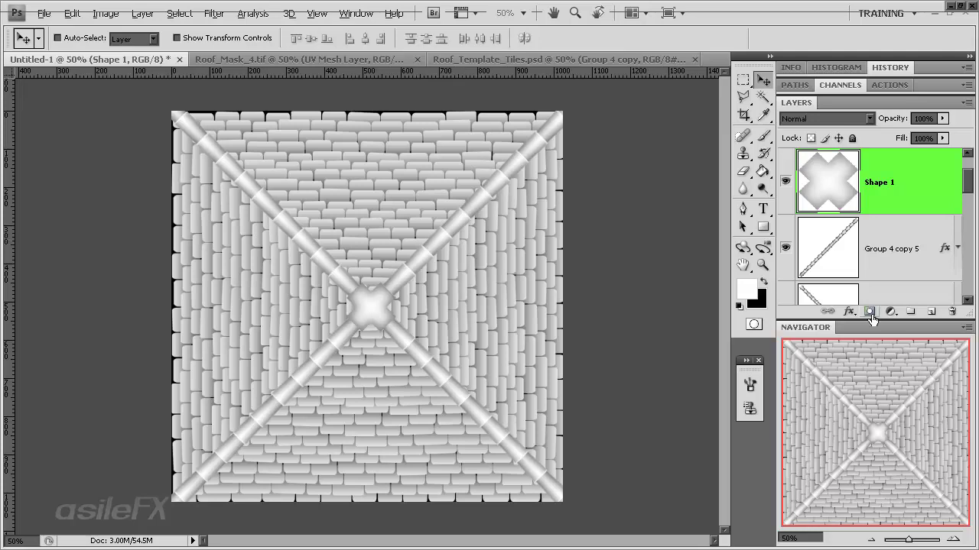
- Create a new document from the latest history state and flatten its layers into a single background
{"action": "double_click", "coordinate": [920, 63]}
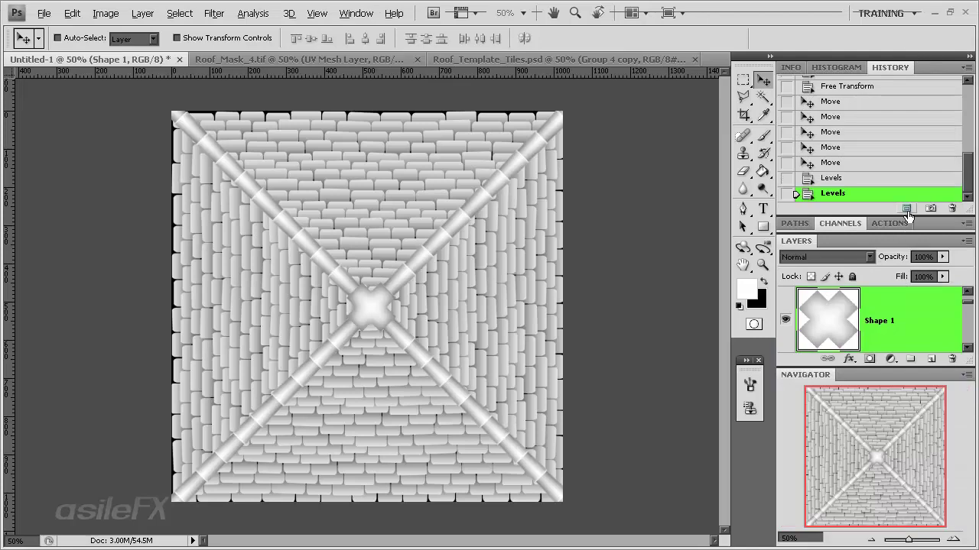
{"action": "left_click", "coordinate": [906, 210]}
{"action": "left_click", "coordinate": [145, 12]}
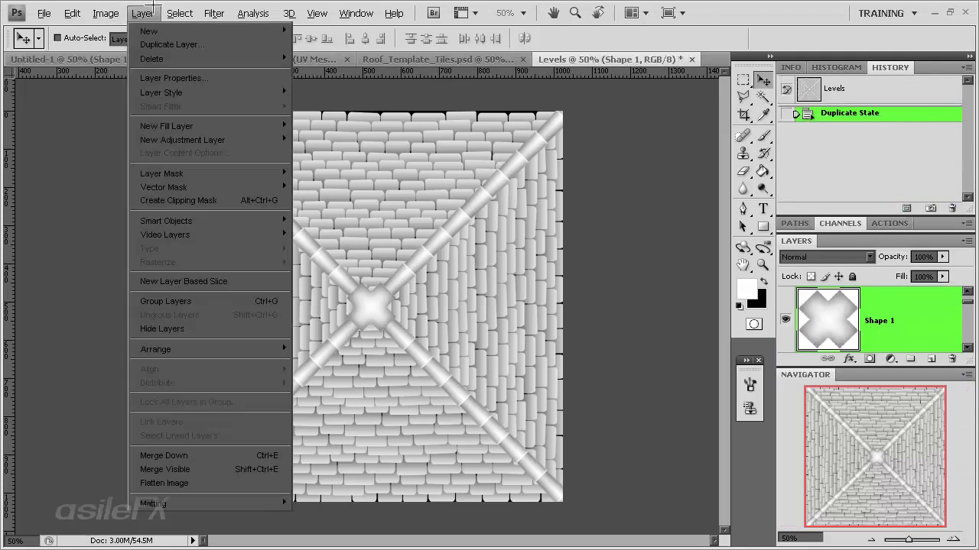
{"action": "left_click", "coordinate": [163, 483]}
{"action": "left_click", "coordinate": [435, 218]}
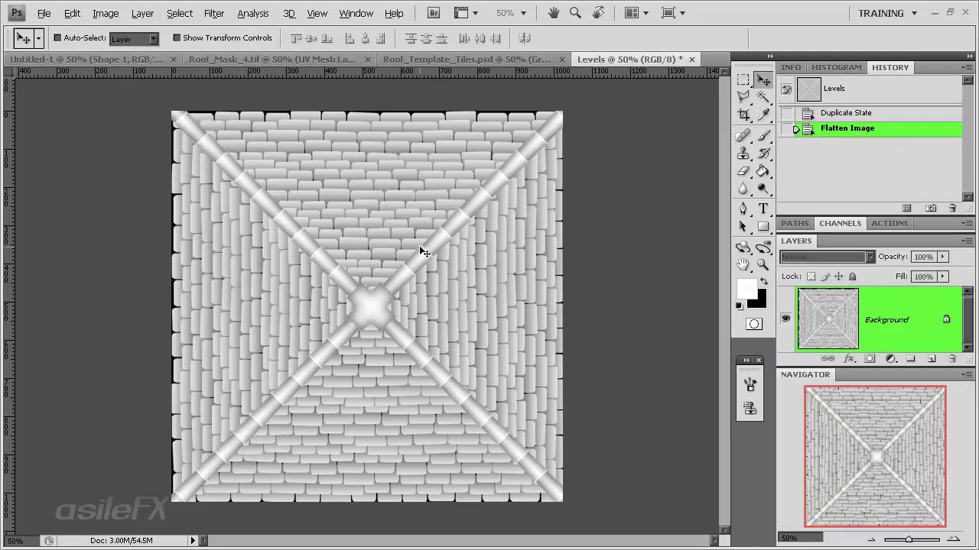
- Close the flattened duplicate document and return to the layered roof document
{"action": "left_click", "coordinate": [253, 13]}
{"action": "mouse_move", "coordinate": [214, 13]}
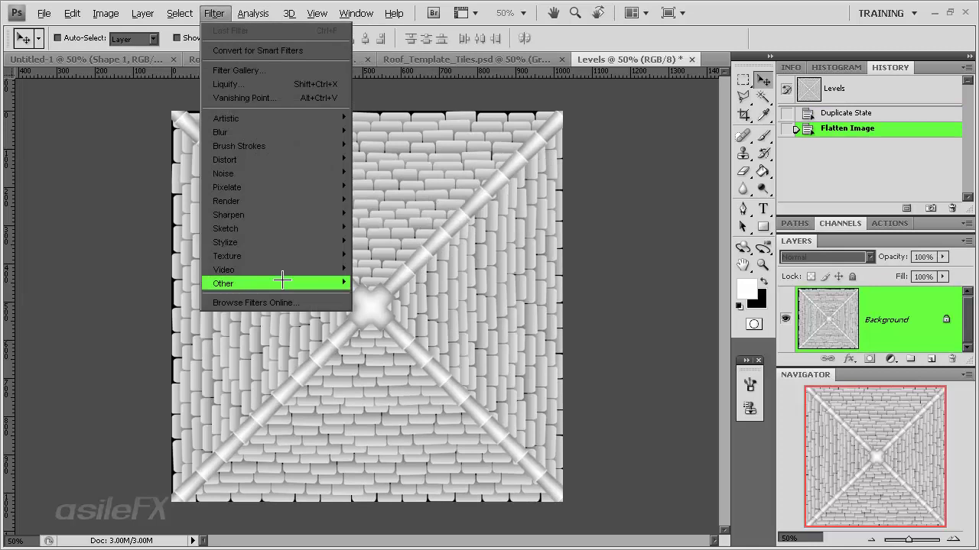
{"action": "left_click", "coordinate": [727, 4]}
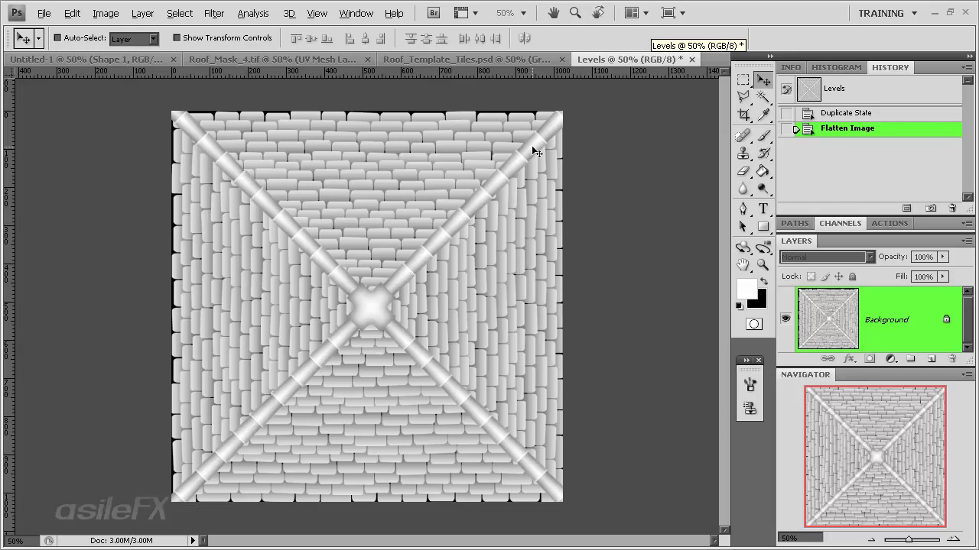
{"action": "left_click", "coordinate": [692, 59]}
{"action": "left_click", "coordinate": [497, 218]}
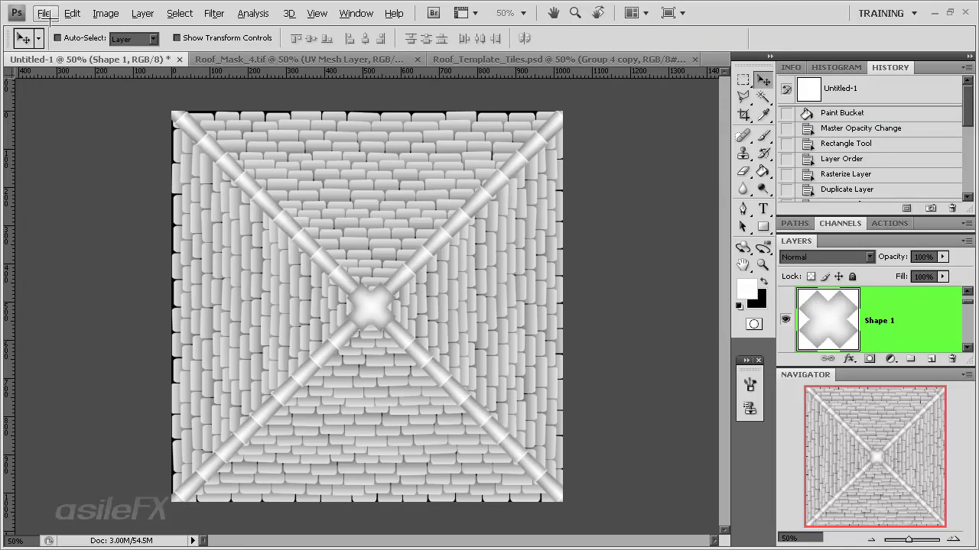
{"action": "left_click", "coordinate": [44, 13]}
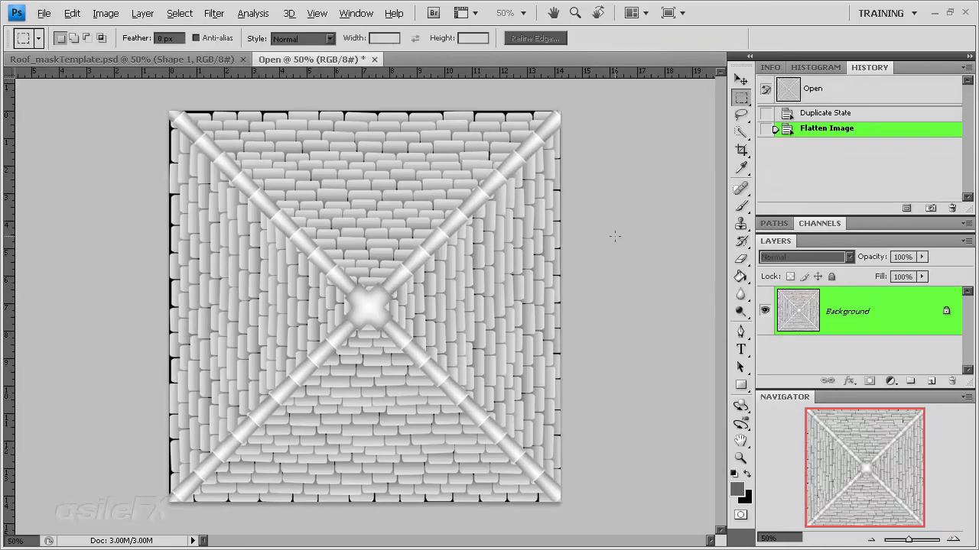
- Try the NVIDIA Normal Map filter on the flattened roof image with Max (R,G,B) conversion and scale 45, and undo it
{"action": "left_click", "coordinate": [214, 13]}
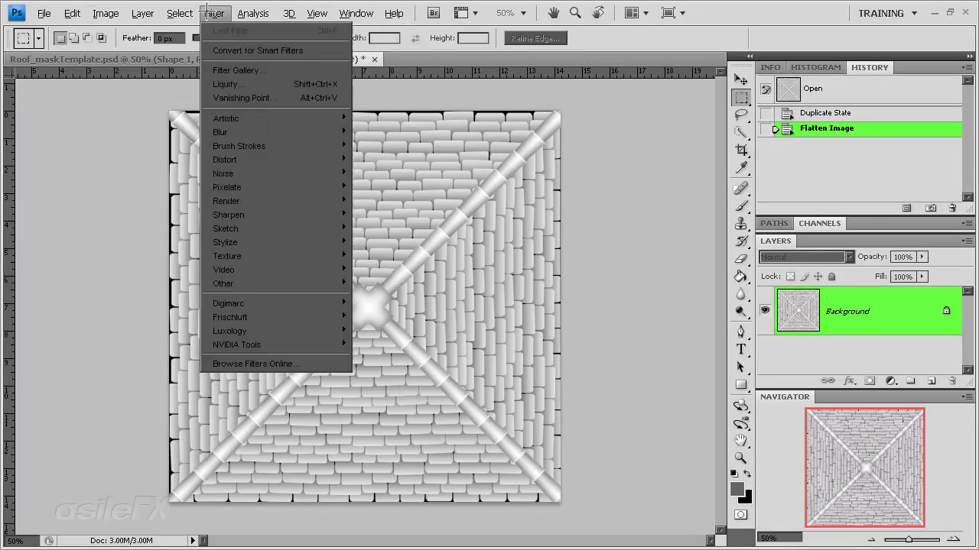
{"action": "mouse_move", "coordinate": [289, 350]}
{"action": "left_click", "coordinate": [379, 345]}
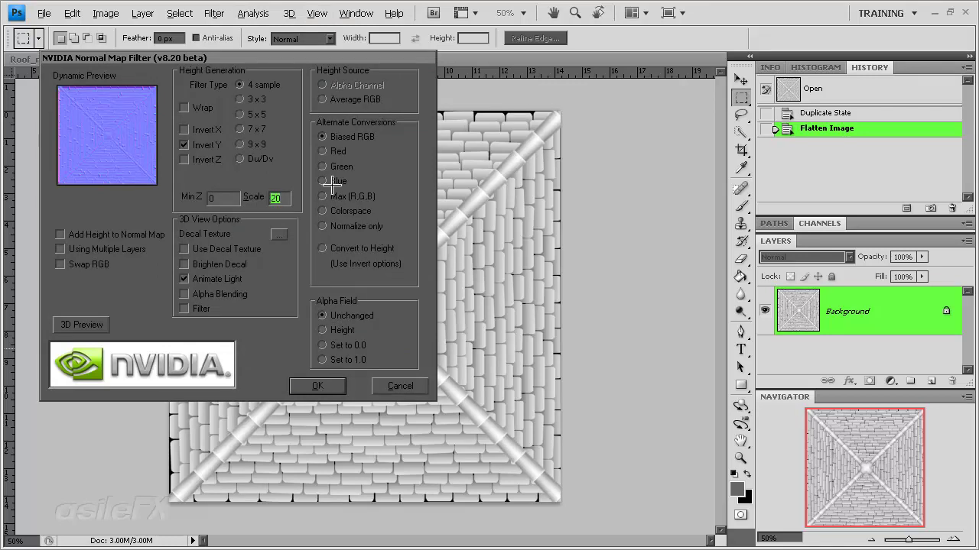
{"action": "left_click", "coordinate": [354, 197]}
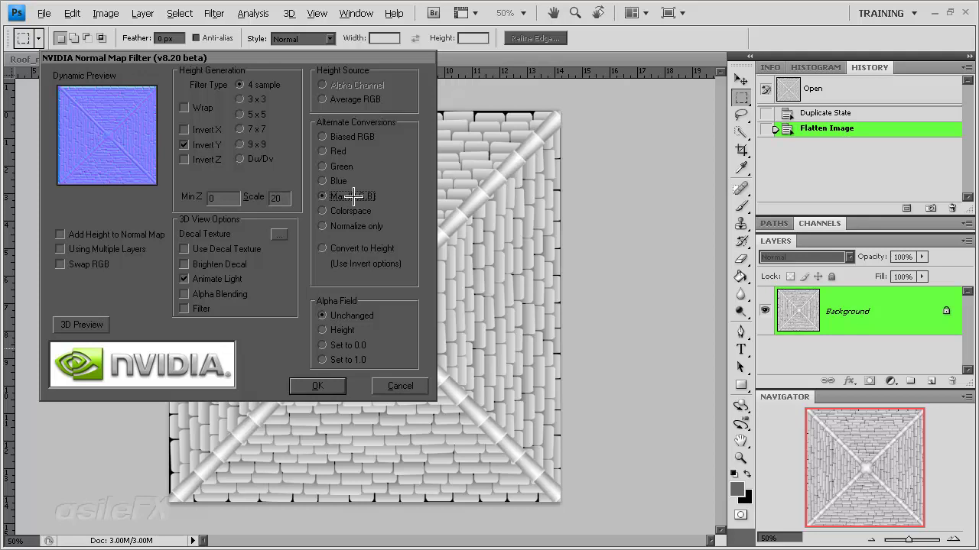
{"action": "double_click", "coordinate": [278, 197]}
{"action": "type", "text": "45"}
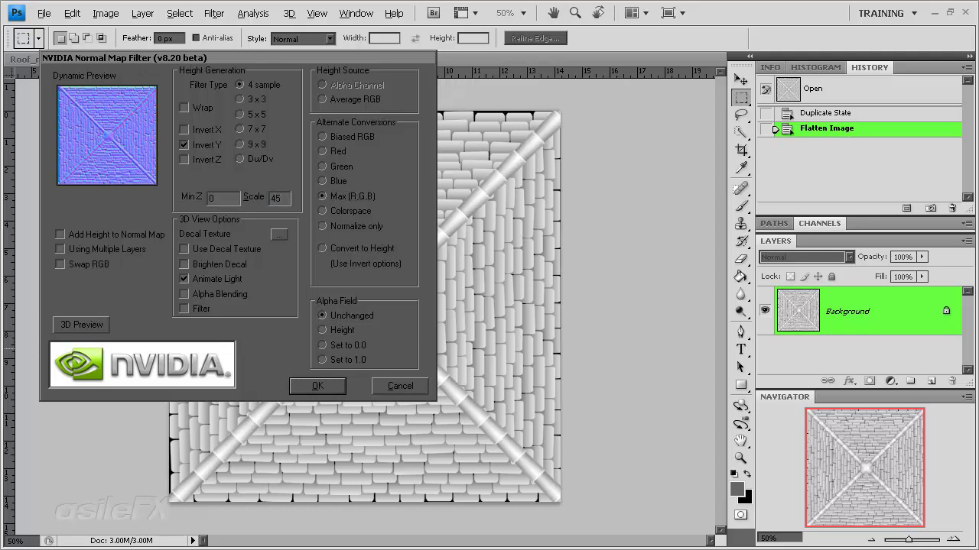
{"action": "left_click", "coordinate": [318, 385]}
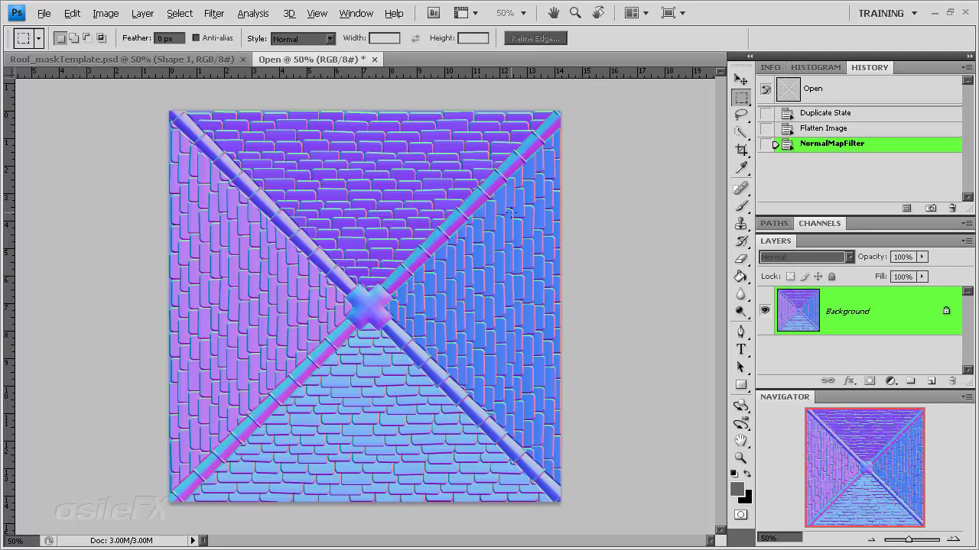
{"action": "key", "text": "ctrl+z"}
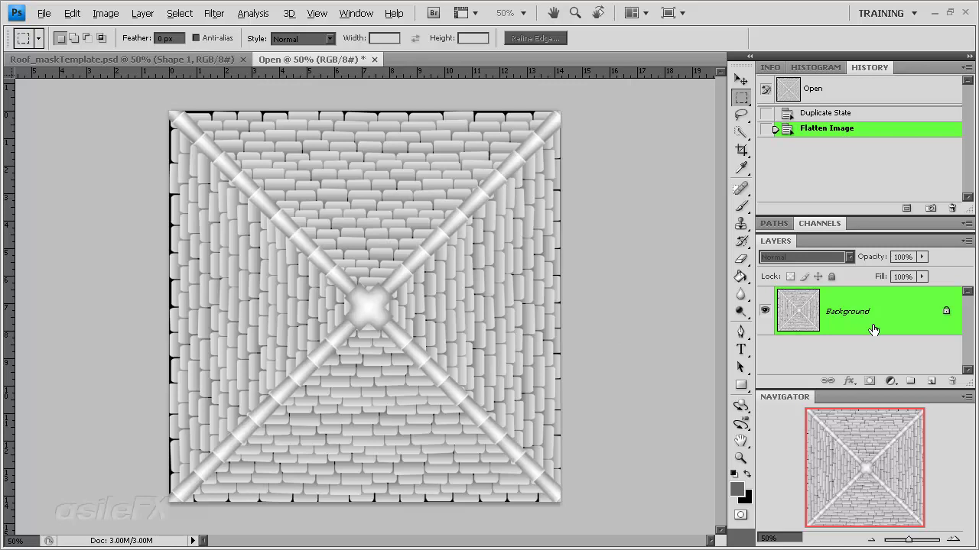
- Convert the flattened roof background into a regular layer and enable an Inner Shadow style on it
{"action": "double_click", "coordinate": [895, 298]}
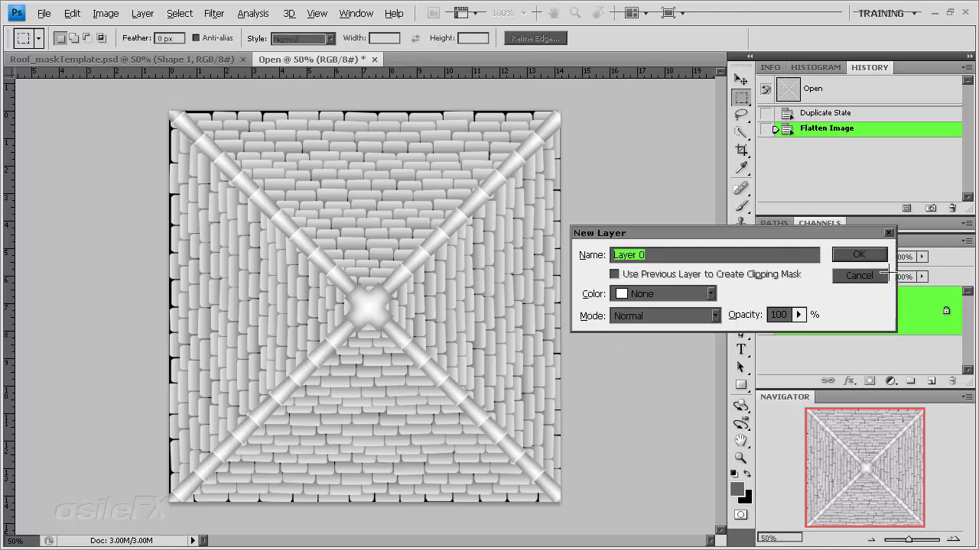
{"action": "left_click", "coordinate": [862, 253]}
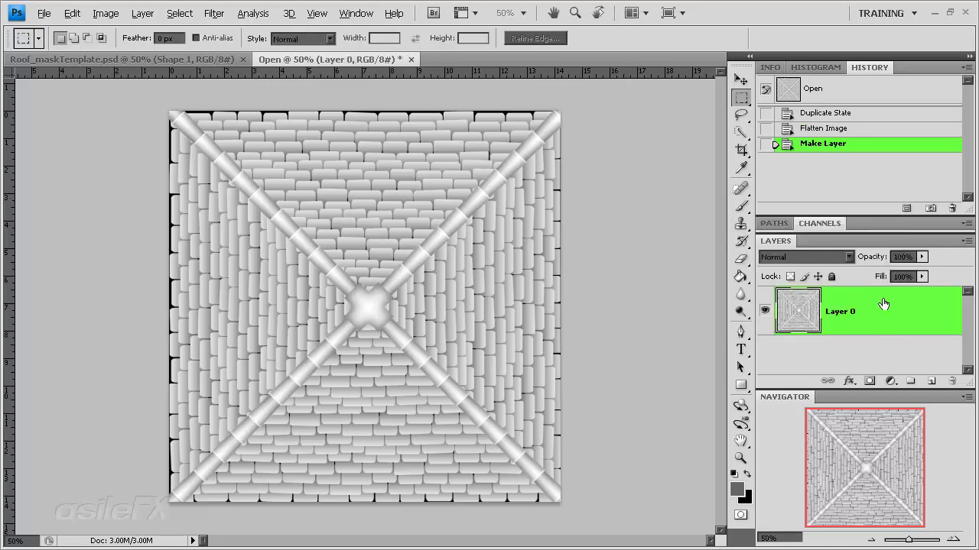
{"action": "double_click", "coordinate": [883, 304]}
{"action": "left_click", "coordinate": [491, 171]}
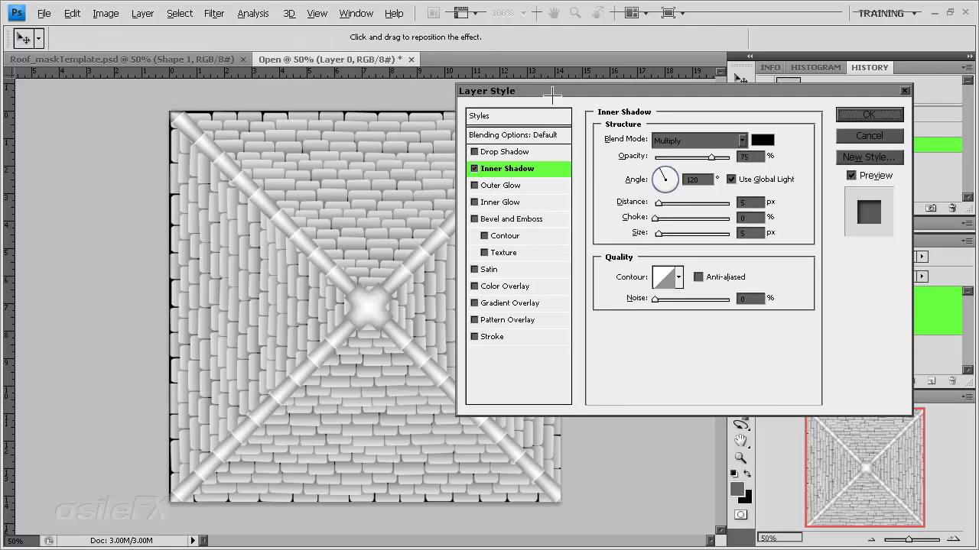
{"action": "left_click_drag", "start_coordinate": [553, 94], "coordinate": [519, 179]}
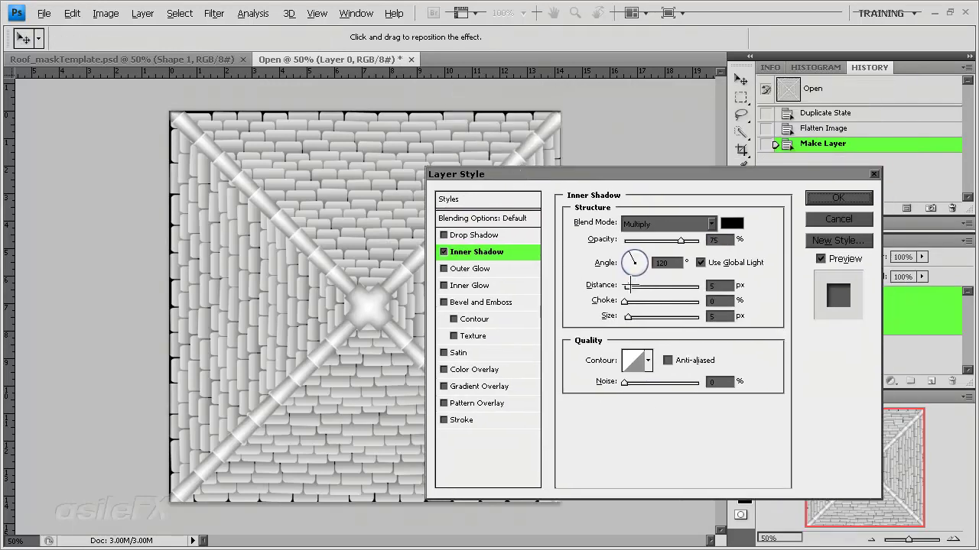
- Apply the Inner Shadow with distance 0 px, choke 18%, size 29 px, opacity 64% and a rounded contour
{"action": "left_click_drag", "start_coordinate": [627, 286], "coordinate": [597, 284]}
{"action": "left_click_drag", "start_coordinate": [626, 315], "coordinate": [637, 302]}
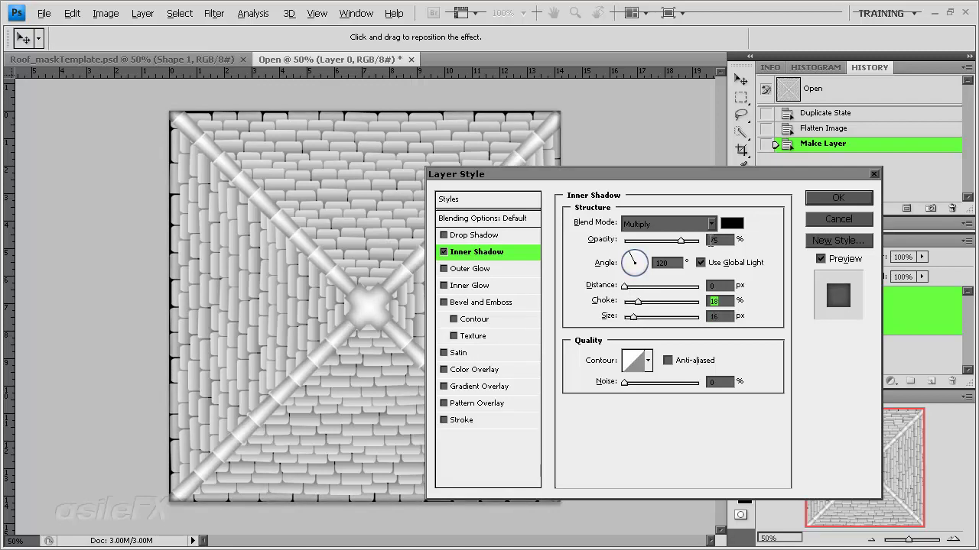
{"action": "left_click_drag", "start_coordinate": [681, 241], "coordinate": [702, 240]}
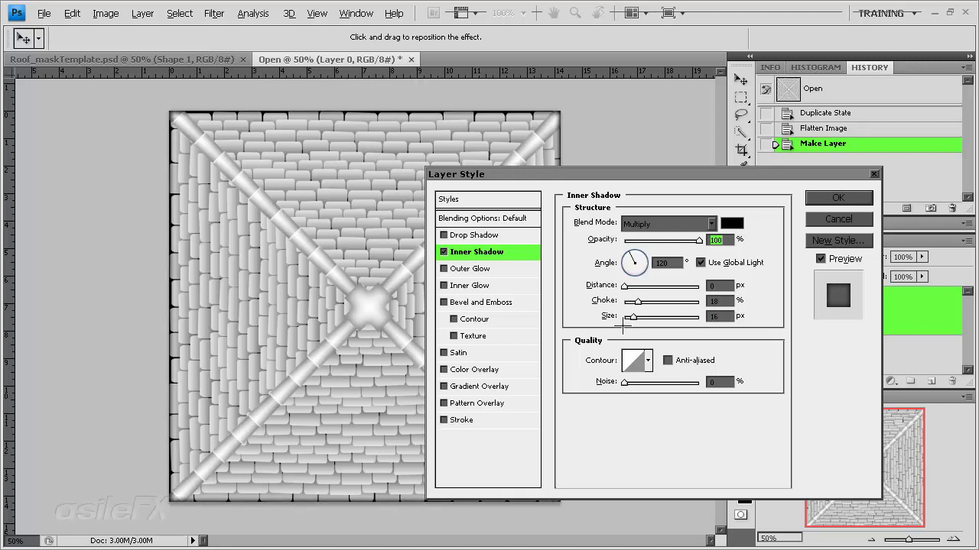
{"action": "left_click_drag", "start_coordinate": [632, 317], "coordinate": [637, 317]}
{"action": "left_click", "coordinate": [648, 360]}
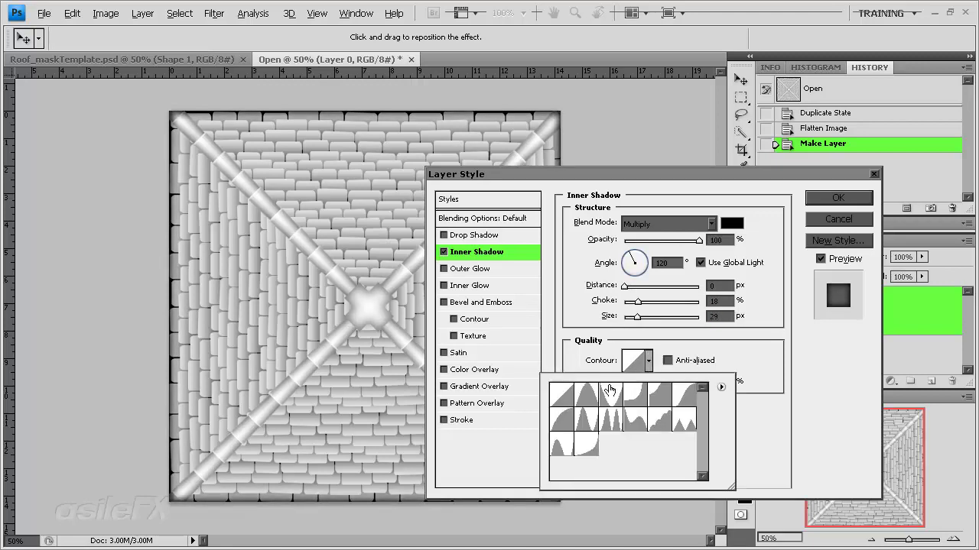
{"action": "left_click", "coordinate": [561, 419]}
{"action": "left_click", "coordinate": [765, 311]}
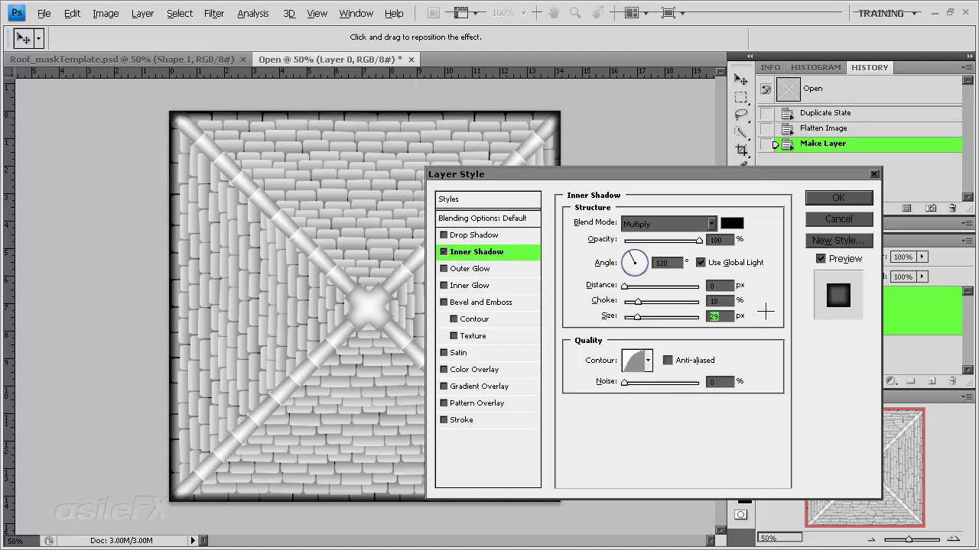
{"action": "left_click_drag", "start_coordinate": [698, 240], "coordinate": [672, 240]}
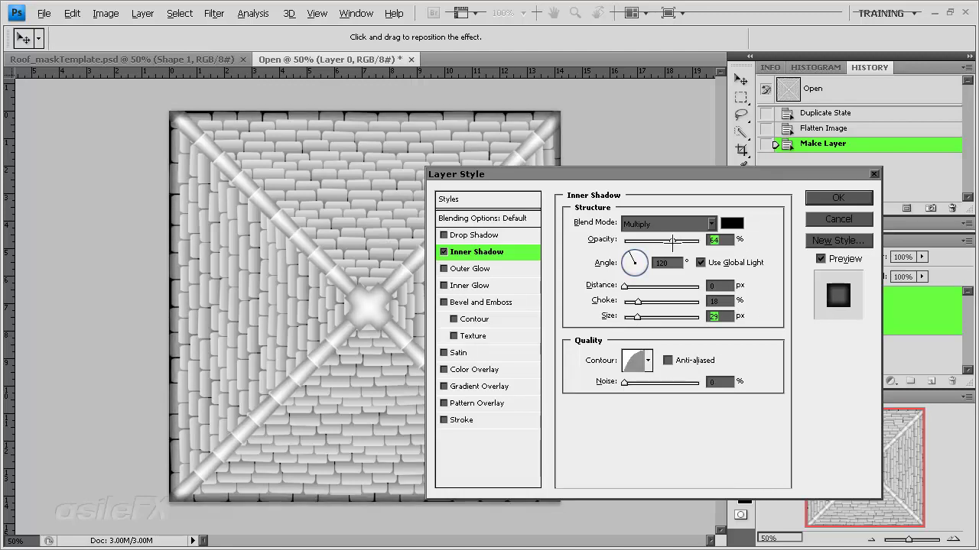
{"action": "left_click", "coordinate": [838, 198]}
- Flatten the image and apply the NVIDIA Normal Map filter with Max (R,G,B) conversion, Invert Y and scale 45
{"action": "left_click", "coordinate": [106, 13]}
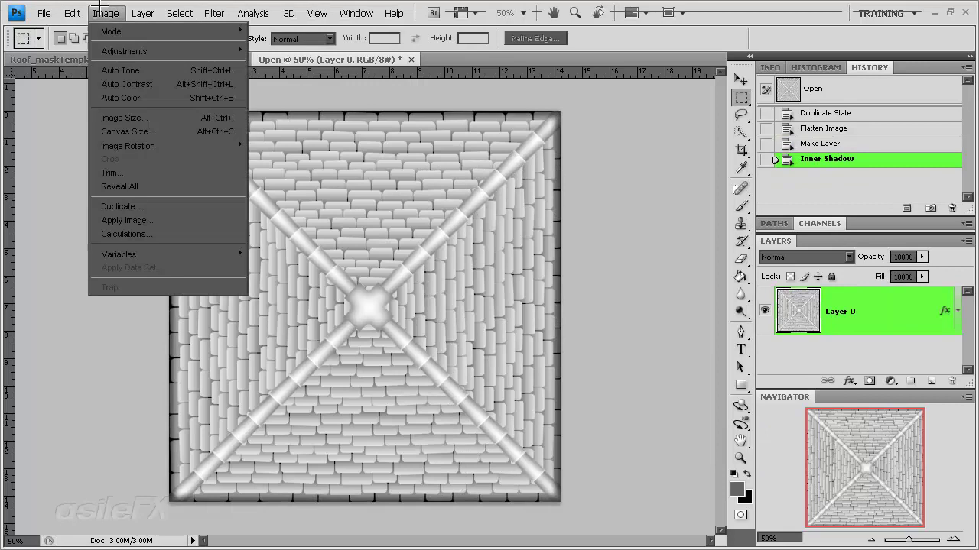
{"action": "left_click", "coordinate": [183, 484]}
{"action": "left_click", "coordinate": [212, 13]}
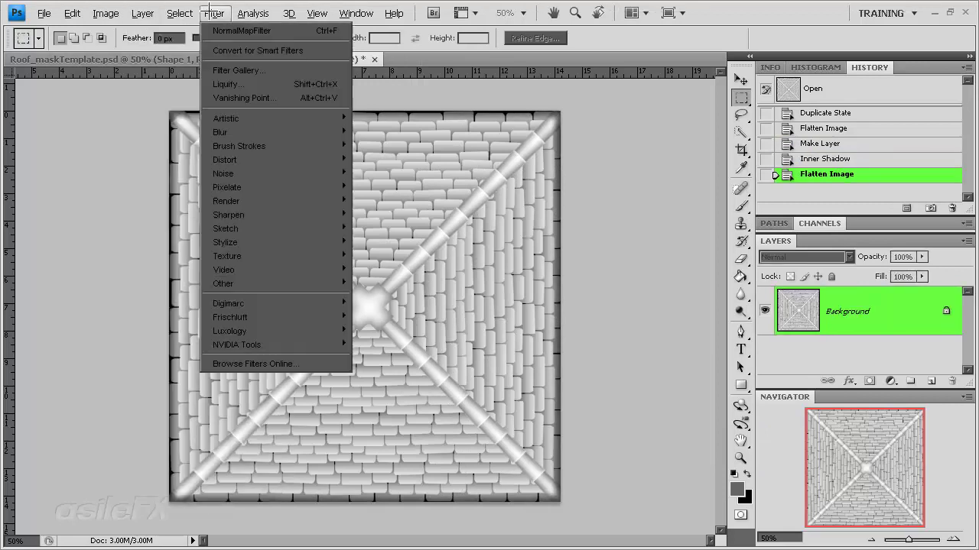
{"action": "left_click", "coordinate": [242, 30]}
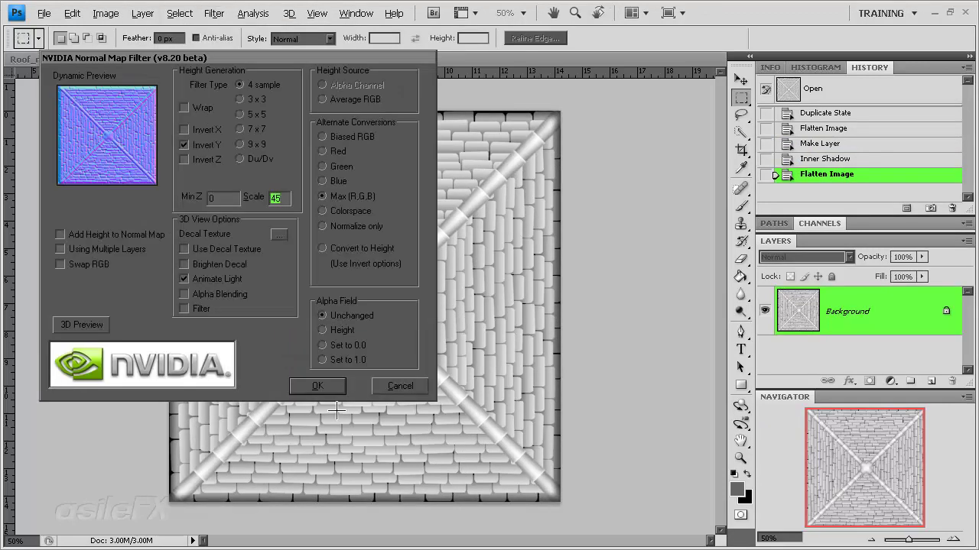
{"action": "left_click", "coordinate": [318, 385]}
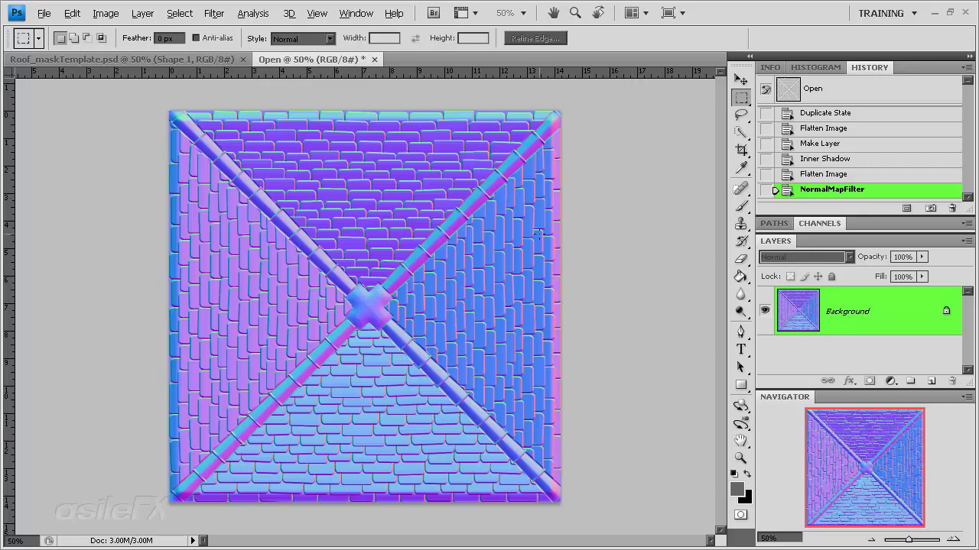
- Switch to CINEMA 4D, create a new material and assign it to the Cube roof object
{"action": "key", "text": "alt+Tab"}
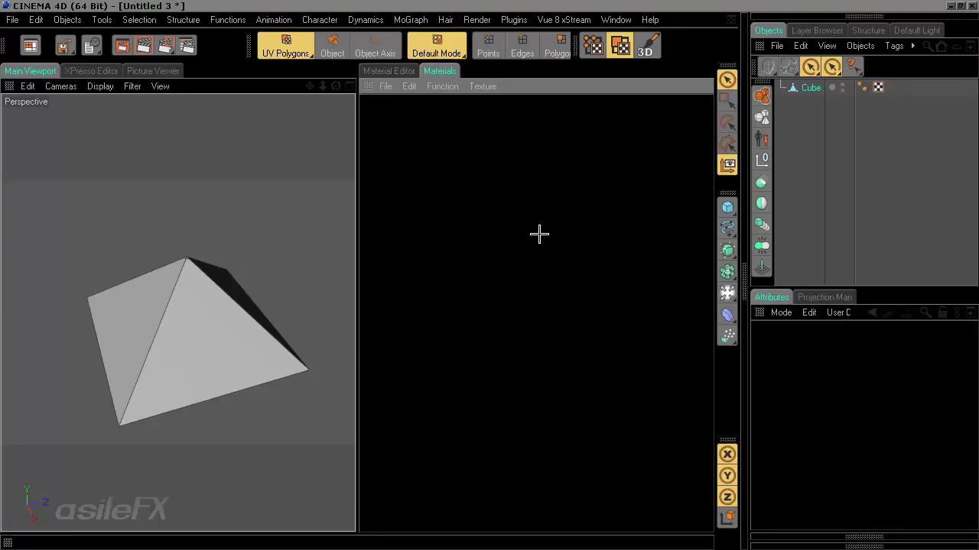
{"action": "double_click", "coordinate": [500, 193]}
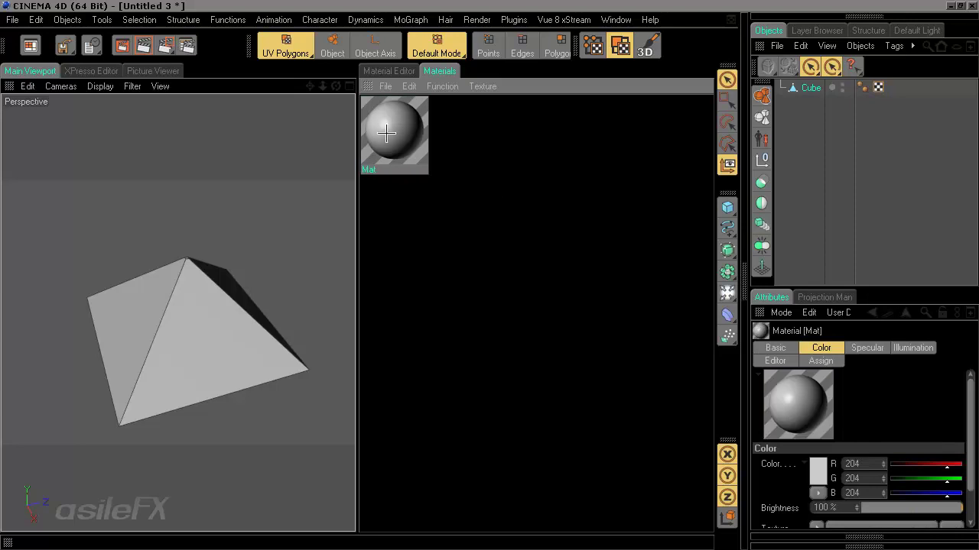
{"action": "left_click_drag", "start_coordinate": [395, 127], "coordinate": [811, 89]}
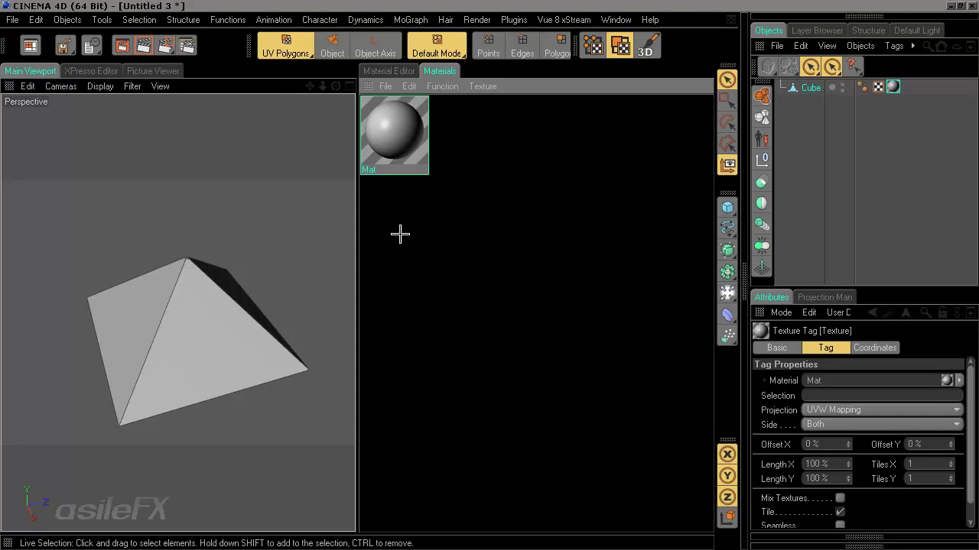
- Enable the Normal channel of the new material and load the Roof_masked_4 image as its texture
{"action": "left_click", "coordinate": [387, 129]}
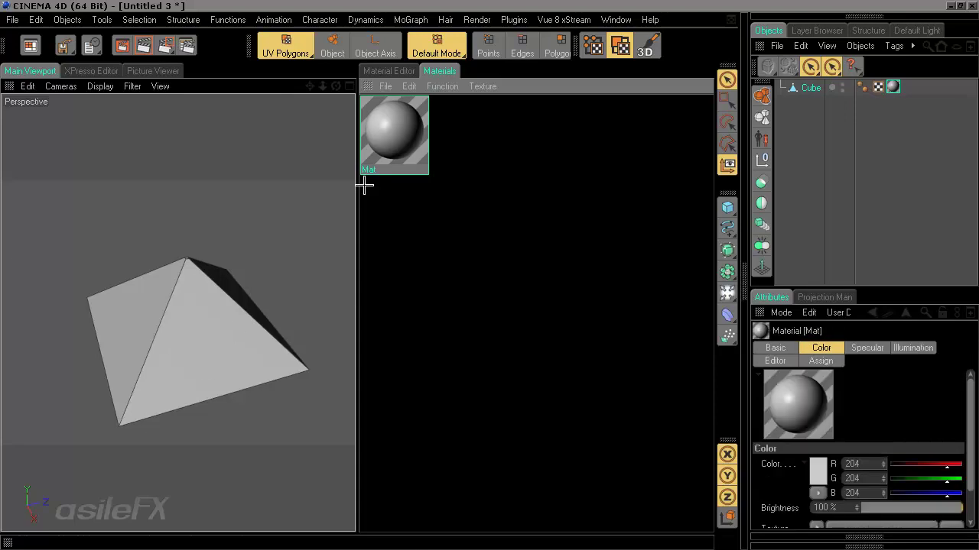
{"action": "double_click", "coordinate": [402, 116]}
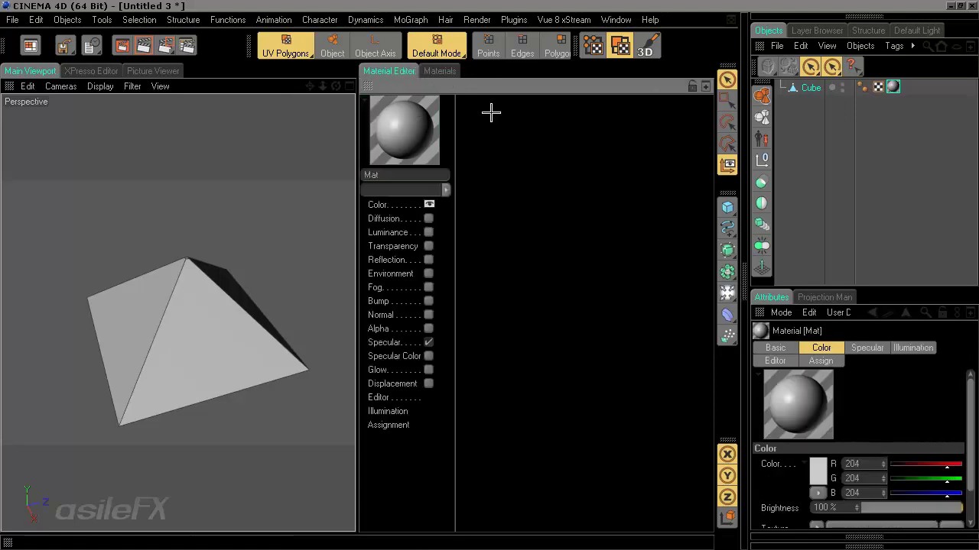
{"action": "left_click", "coordinate": [398, 316]}
{"action": "left_click", "coordinate": [428, 315]}
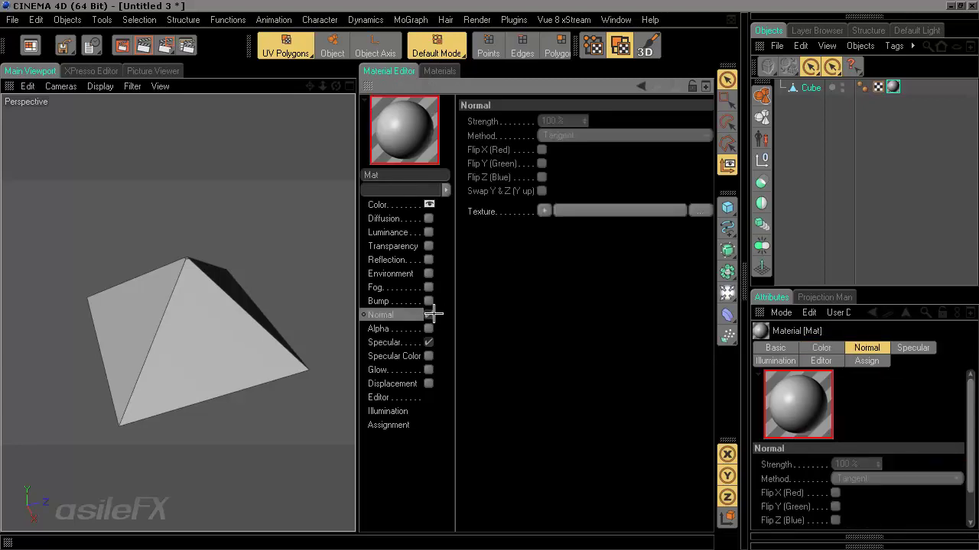
{"action": "left_click", "coordinate": [537, 211]}
{"action": "left_click", "coordinate": [566, 228]}
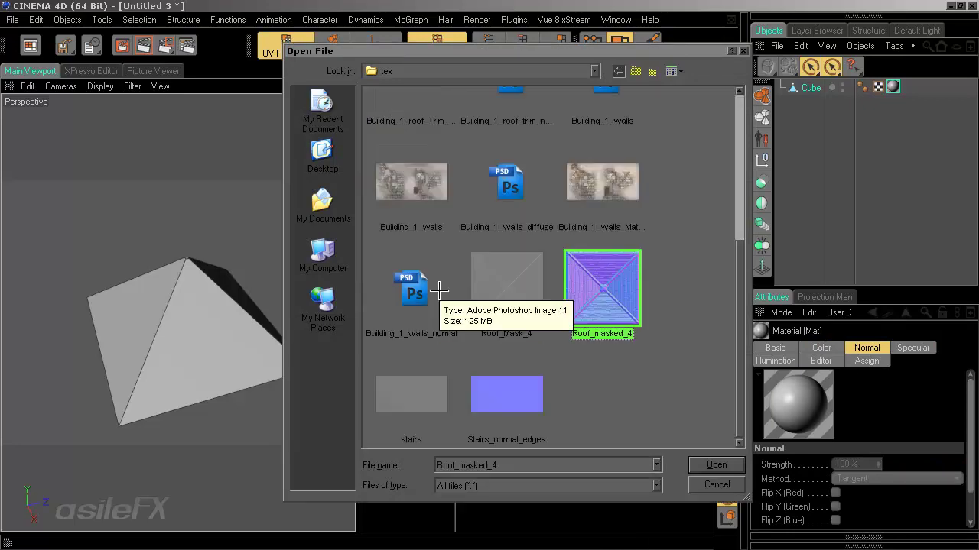
{"action": "left_click", "coordinate": [713, 466]}
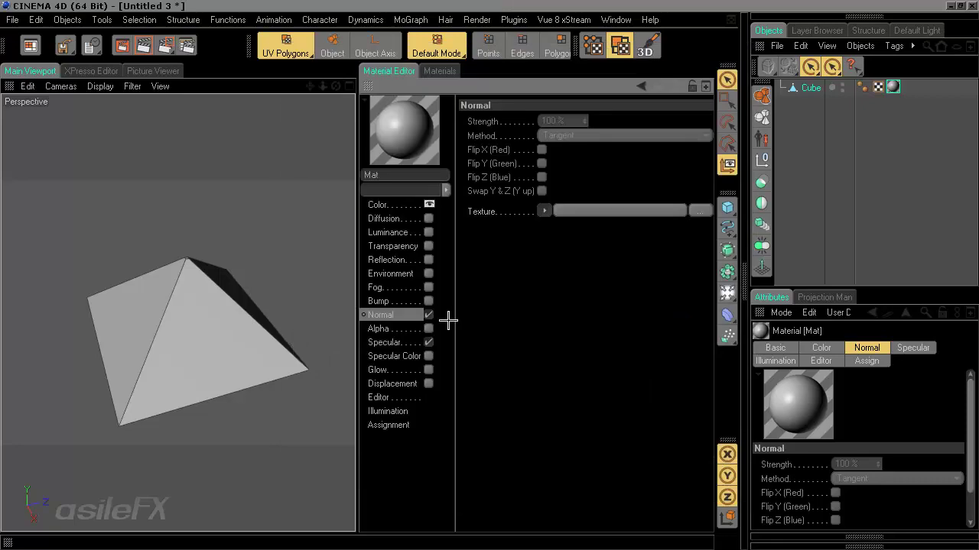
- Set the material's texture preview size to 1024x1024 in its editor display settings
{"action": "left_click", "coordinate": [403, 413]}
{"action": "left_click", "coordinate": [405, 399]}
{"action": "left_click", "coordinate": [611, 135]}
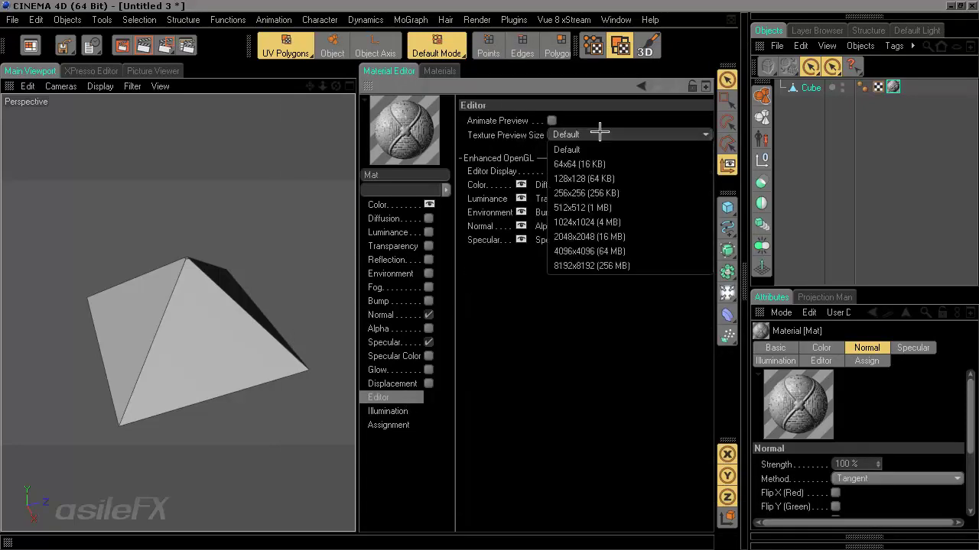
{"action": "left_click", "coordinate": [604, 220]}
- Collapse the material pane to enlarge the viewport, turn on Enhanced OpenGL and inspect the roof's tile relief
{"action": "left_click", "coordinate": [367, 86], "text": "ctrl"}
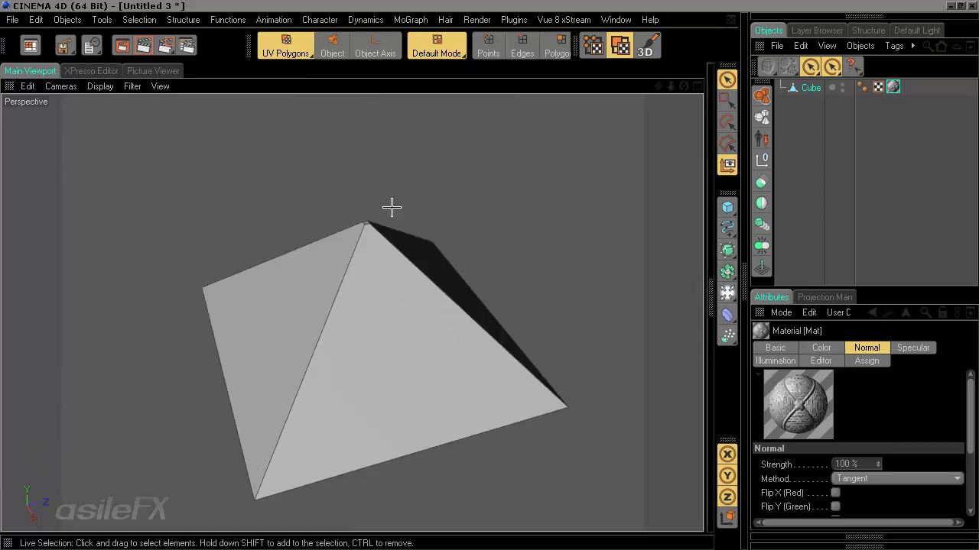
{"action": "left_click", "coordinate": [810, 87]}
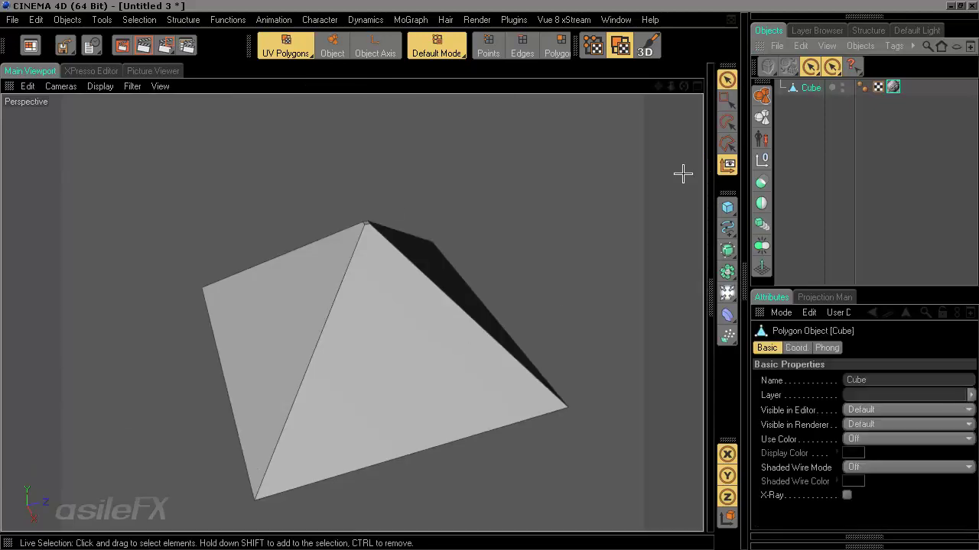
{"action": "left_click", "coordinate": [88, 86]}
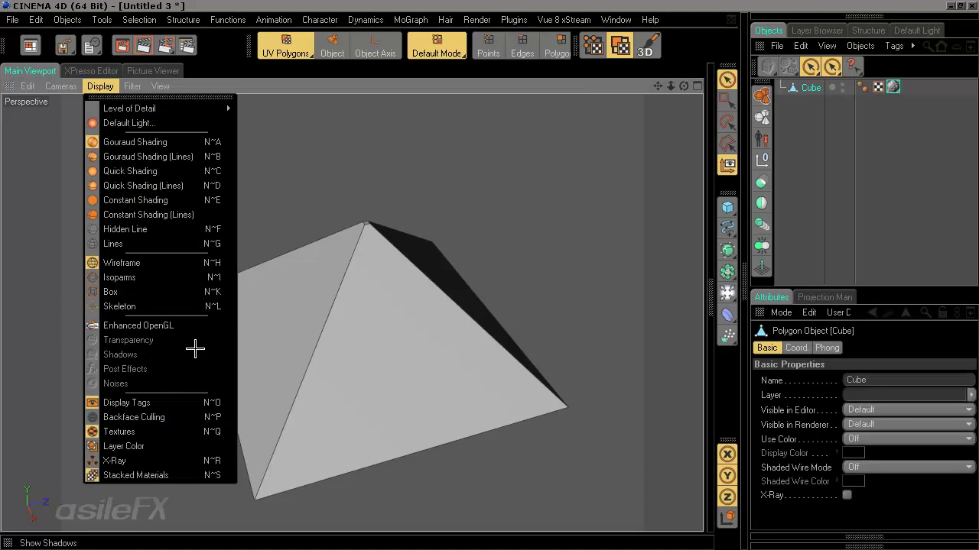
{"action": "left_click", "coordinate": [195, 331]}
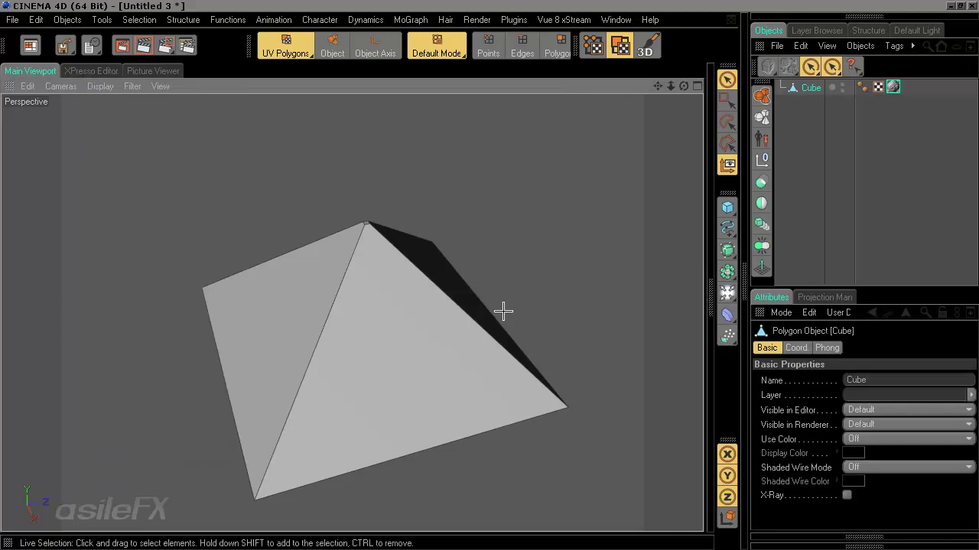
{"action": "left_click", "coordinate": [848, 175]}
{"action": "left_click_drag", "start_coordinate": [568, 293], "coordinate": [613, 309]}
{"action": "scroll", "coordinate": [417, 392], "scroll_direction": "up", "scroll_amount": 3}
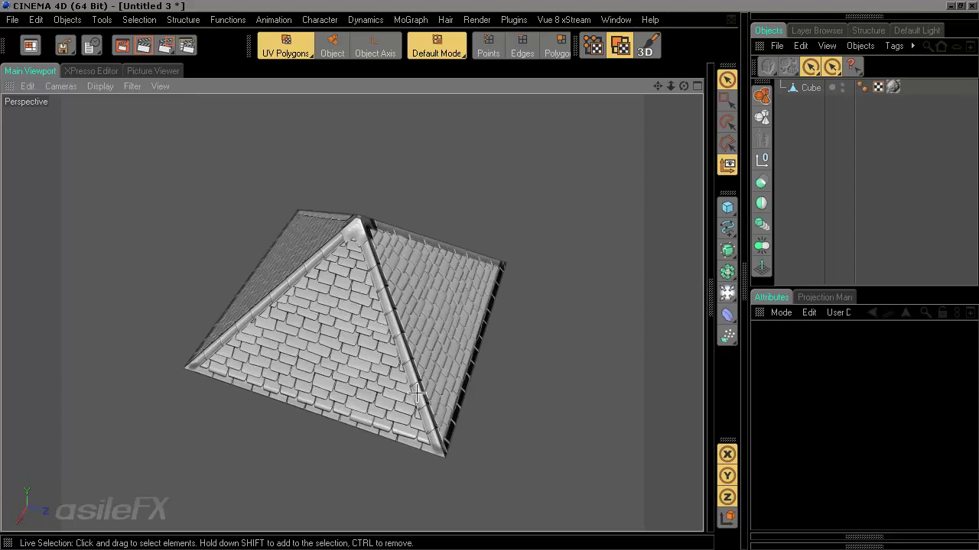
{"action": "left_click_drag", "start_coordinate": [446, 326], "coordinate": [504, 329]}
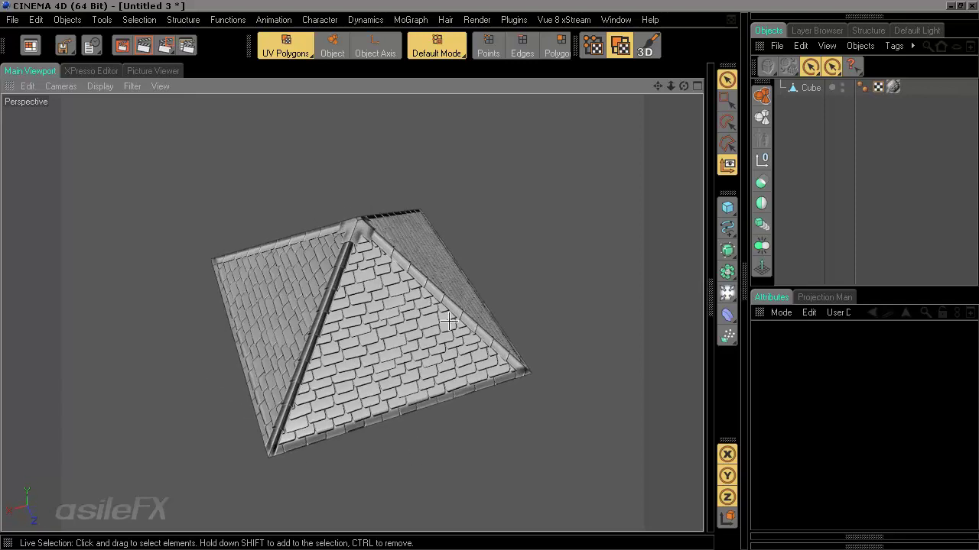
- Add a light object to the roof scene and activate the Move tool
{"action": "left_click", "coordinate": [727, 293]}
{"action": "key", "text": "e"}
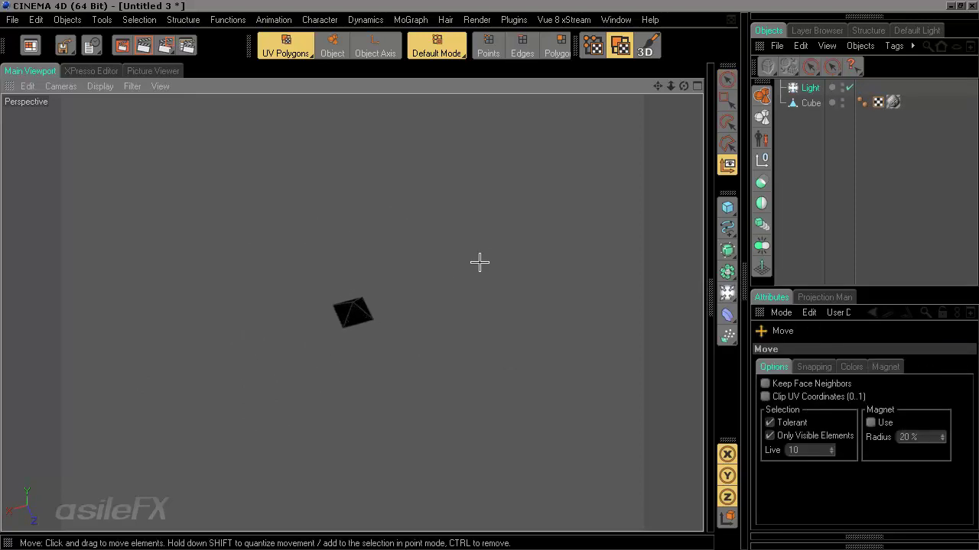
{"action": "scroll", "coordinate": [480, 262], "scroll_direction": "up", "scroll_amount": 10}
{"action": "left_click_drag", "start_coordinate": [474, 271], "coordinate": [479, 328]}
{"action": "left_click_drag", "start_coordinate": [367, 328], "coordinate": [439, 389]}
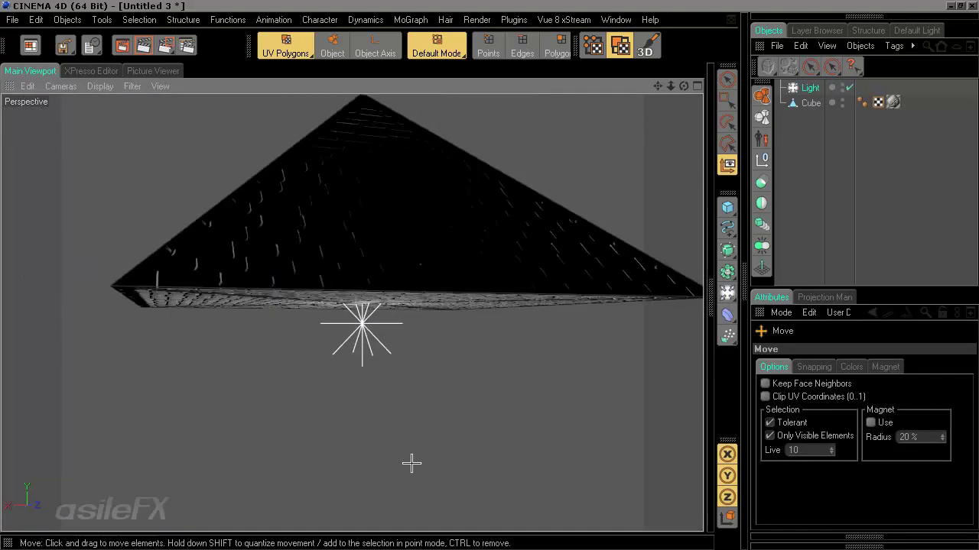
- Switch to object mode and move the light up above the roof and off to one side
{"action": "left_click", "coordinate": [809, 88]}
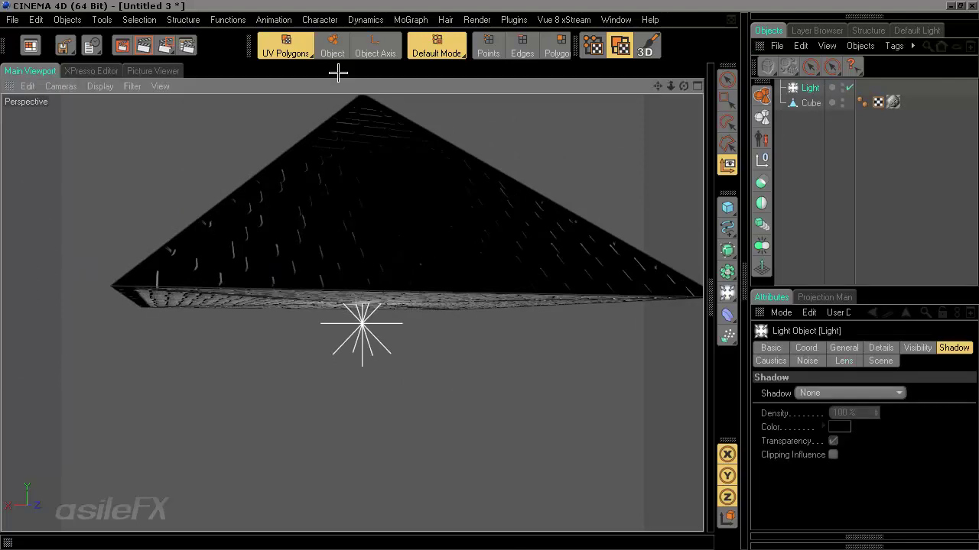
{"action": "left_click_drag", "start_coordinate": [285, 44], "coordinate": [329, 51]}
{"action": "left_click_drag", "start_coordinate": [364, 224], "coordinate": [364, 15]}
{"action": "mouse_move", "coordinate": [373, 107]}
{"action": "left_mouse_down"}
{"action": "mouse_move", "coordinate": [388, 192]}
{"action": "mouse_move", "coordinate": [482, 330]}
{"action": "mouse_move", "coordinate": [539, 229]}
{"action": "mouse_move", "coordinate": [497, 281]}
{"action": "mouse_move", "coordinate": [352, 528]}
{"action": "mouse_move", "coordinate": [530, 262]}
{"action": "mouse_move", "coordinate": [455, 252]}
{"action": "left_mouse_up"}
{"action": "left_click_drag", "start_coordinate": [563, 217], "coordinate": [535, 206]}
{"action": "left_click_drag", "start_coordinate": [493, 138], "coordinate": [489, 99]}
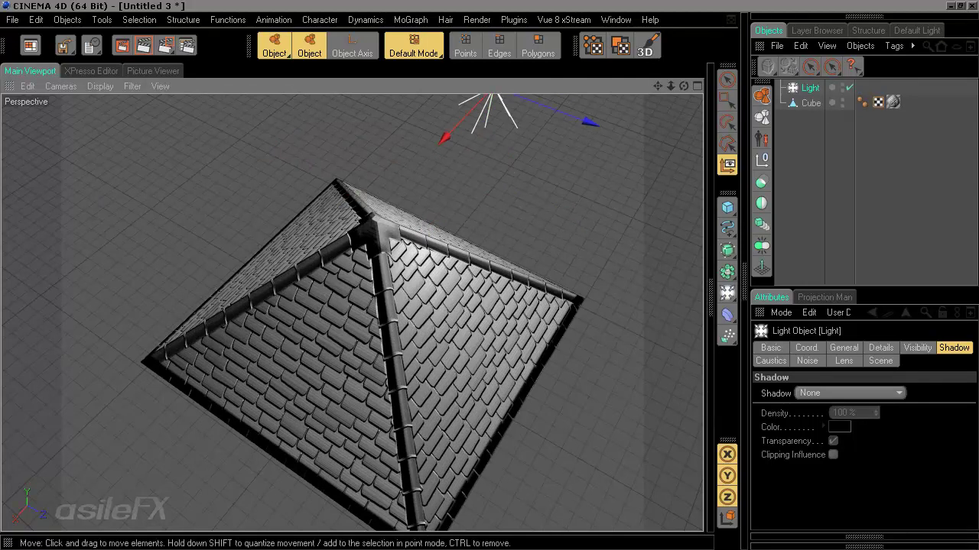
- Render the lit roof in the viewport and examine the normal-mapped tiles from another angle
{"action": "left_click_drag", "start_coordinate": [474, 314], "coordinate": [515, 318]}
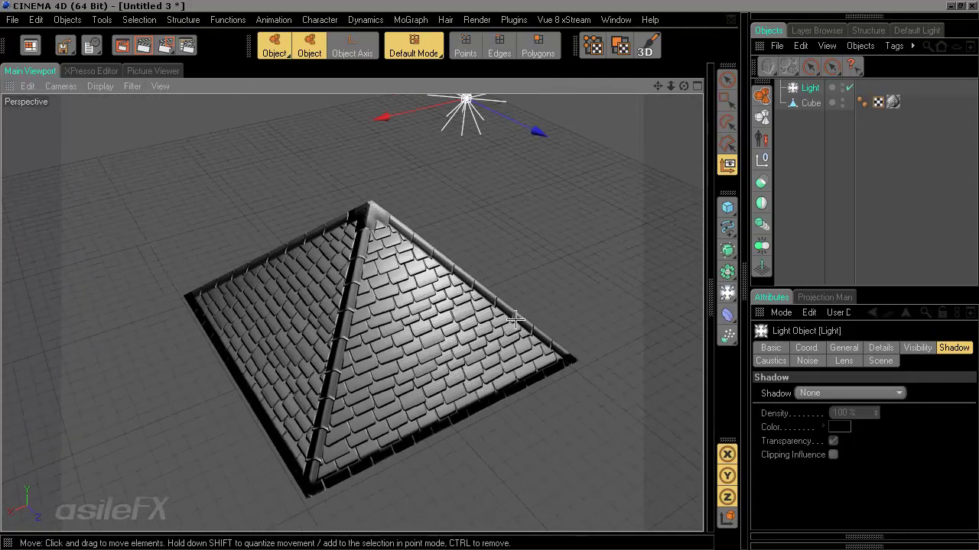
{"action": "key", "text": "ctrl+r"}
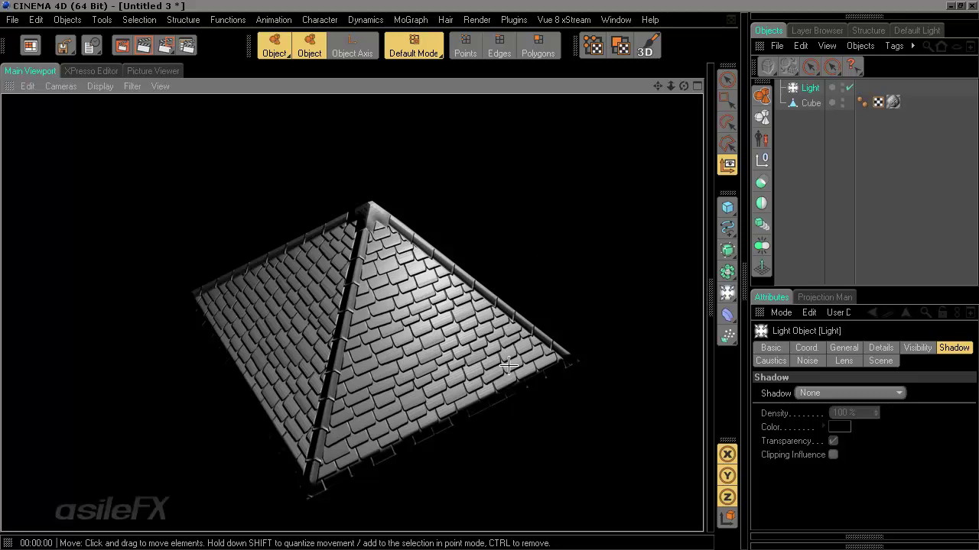
{"action": "left_click_drag", "start_coordinate": [530, 368], "coordinate": [448, 385]}
{"action": "scroll", "coordinate": [568, 296], "scroll_direction": "down", "scroll_amount": 5}
{"action": "scroll", "coordinate": [449, 385], "scroll_direction": "up", "scroll_amount": 3}
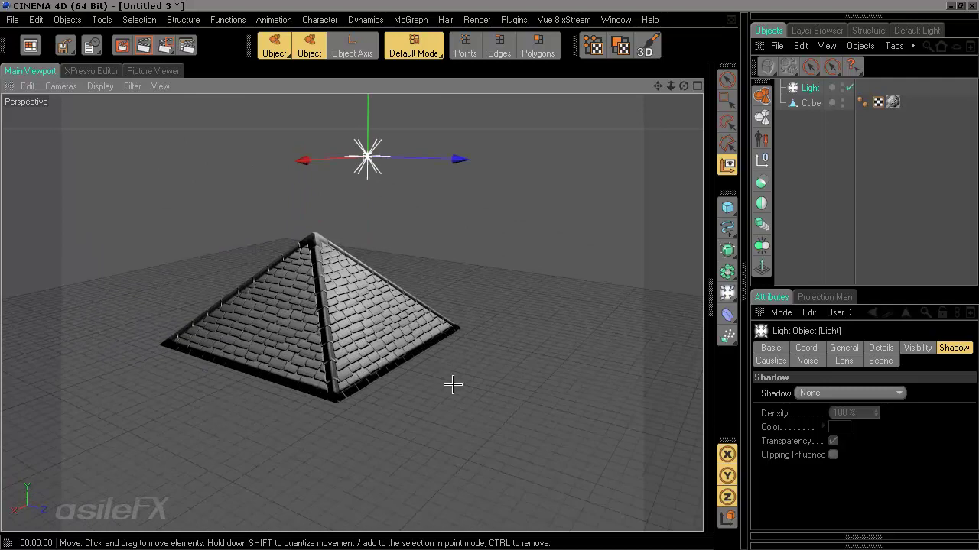
- Set the Phong angle of the roof object to 107° and render the view from above
{"action": "left_click", "coordinate": [862, 101]}
{"action": "mouse_move", "coordinate": [875, 395]}
{"action": "left_mouse_down"}
{"action": "mouse_move", "coordinate": [874, 376]}
{"action": "mouse_move", "coordinate": [875, 400]}
{"action": "left_mouse_up"}
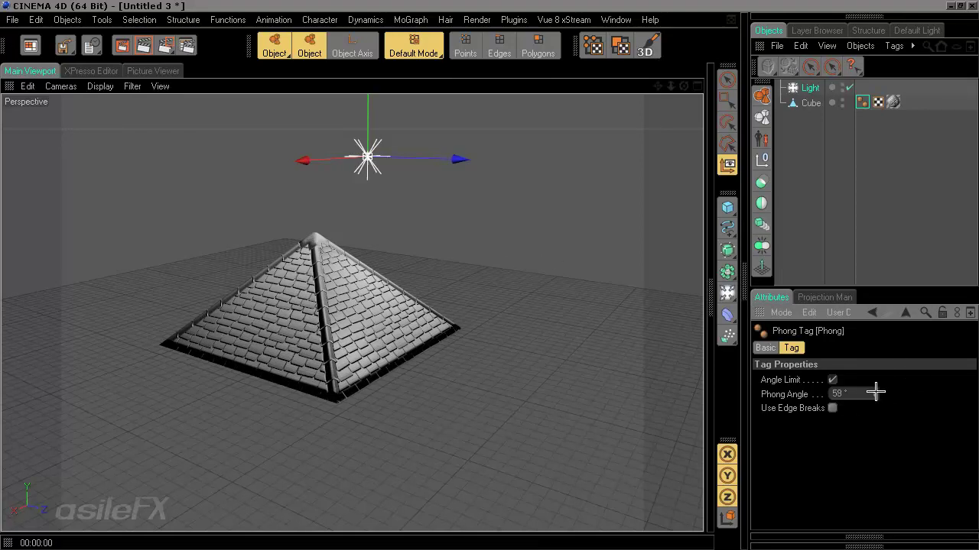
{"action": "left_click_drag", "start_coordinate": [876, 392], "coordinate": [876, 382]}
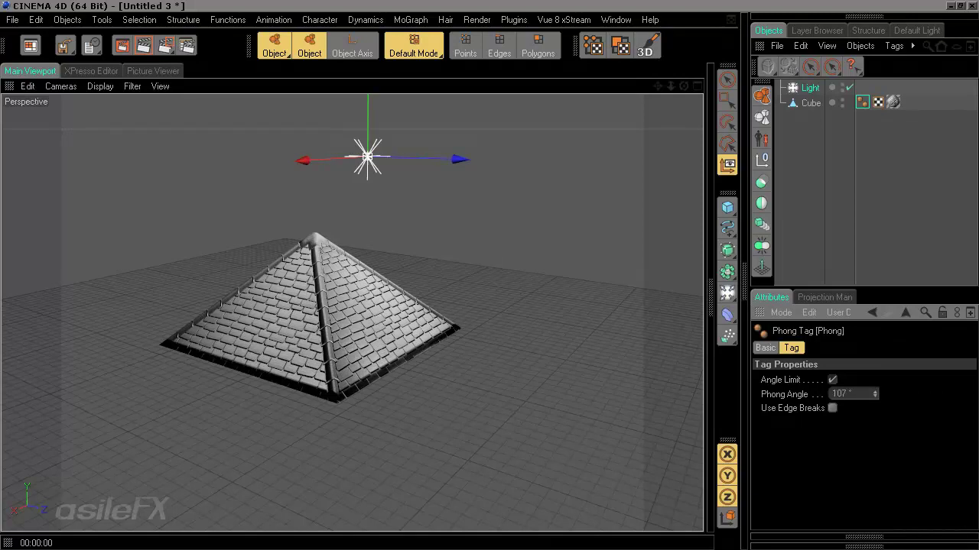
{"action": "left_click_drag", "start_coordinate": [574, 286], "coordinate": [290, 201]}
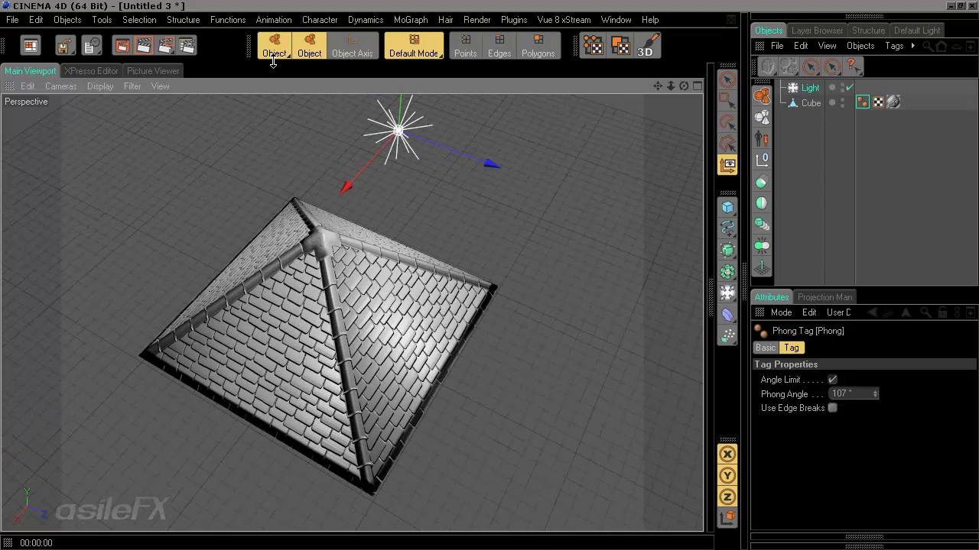
{"action": "left_click", "coordinate": [144, 46]}
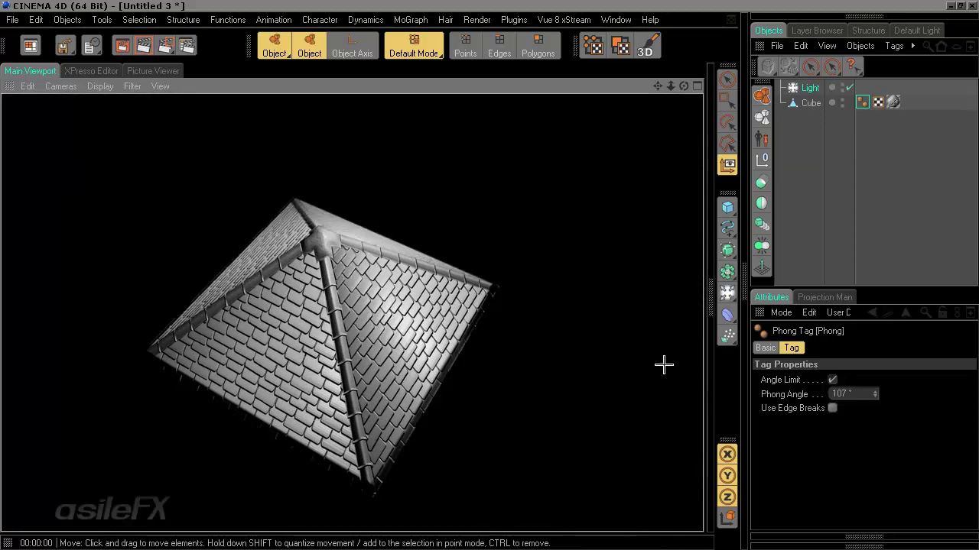